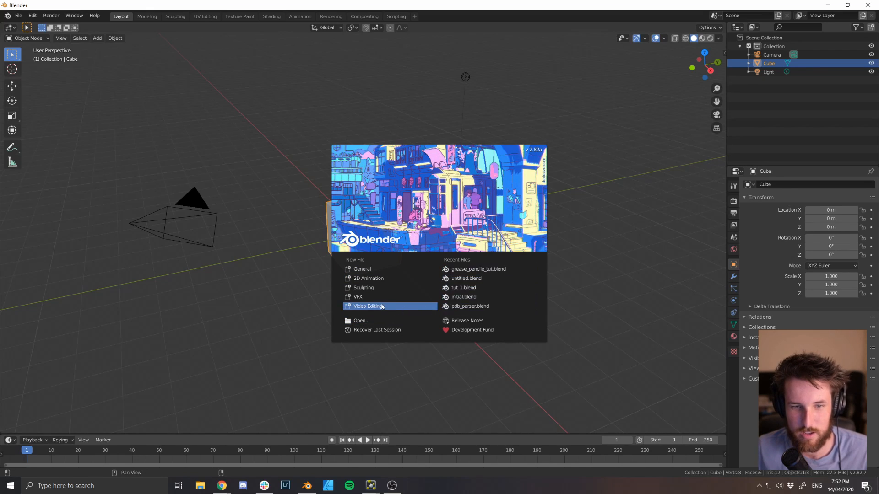
# Create a new General file and deselect the default cube
pyautogui.click(367, 271)
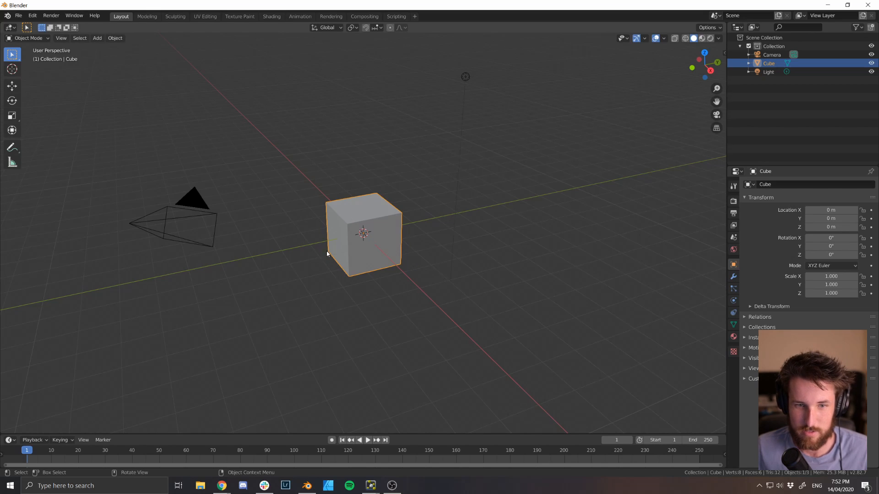
pyautogui.click(297, 154)
pyautogui.moveTo(292, 149); pyautogui.dragTo(430, 311)
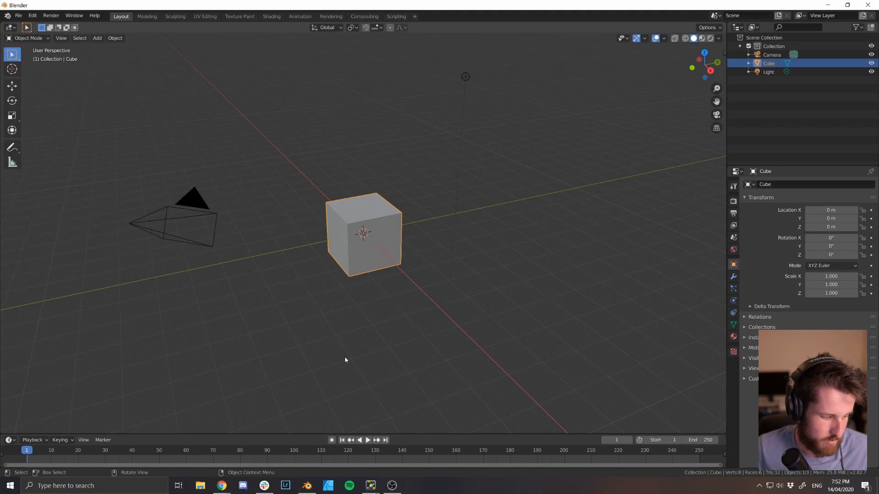
pyautogui.click(402, 292)
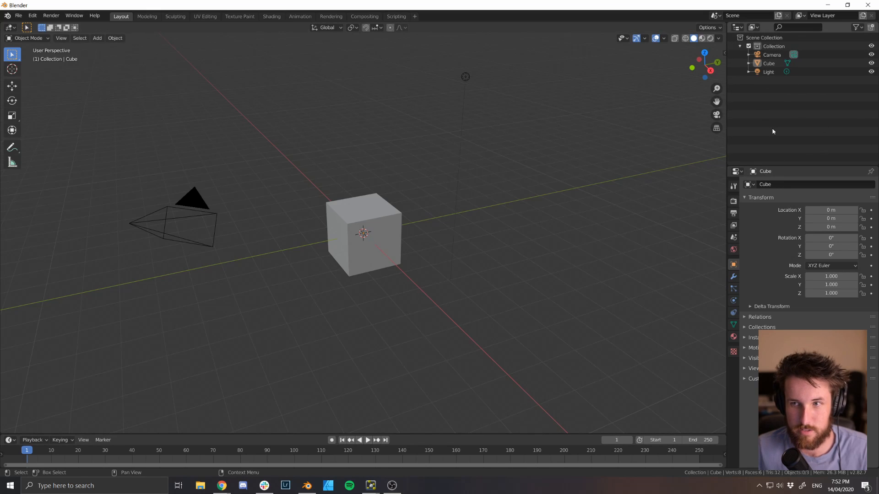
# Select the camera, cube and light in turn in the scene collection and the 3D view to match each entry to its object
pyautogui.click(772, 55)
pyautogui.click(770, 63)
pyautogui.click(769, 72)
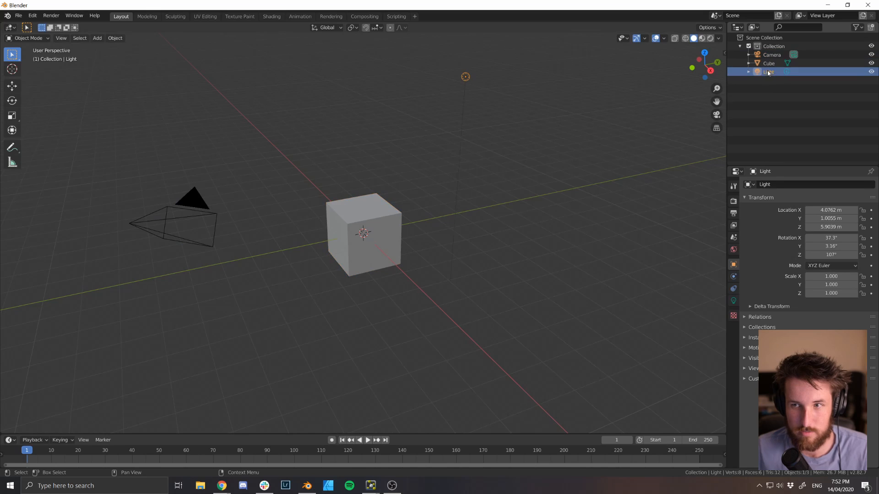
pyautogui.click(769, 63)
pyautogui.click(767, 56)
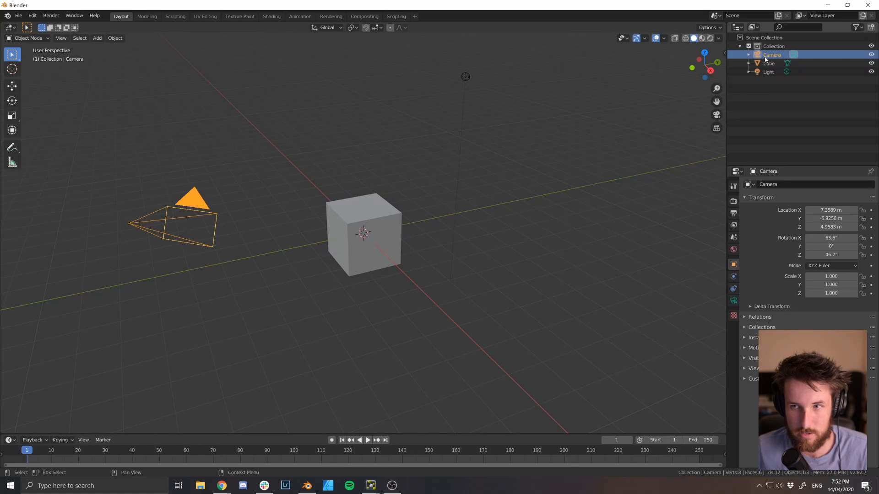
pyautogui.click(350, 213)
pyautogui.click(200, 217)
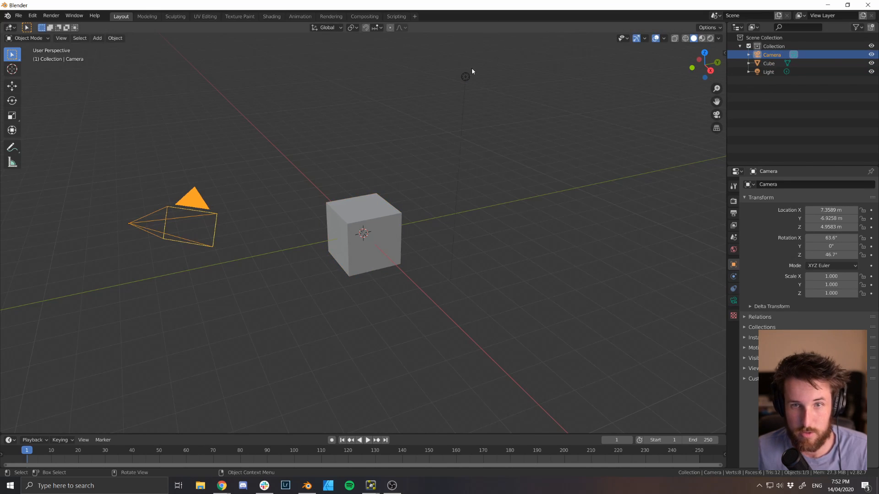
pyautogui.click(466, 77)
pyautogui.click(381, 202)
pyautogui.click(216, 223)
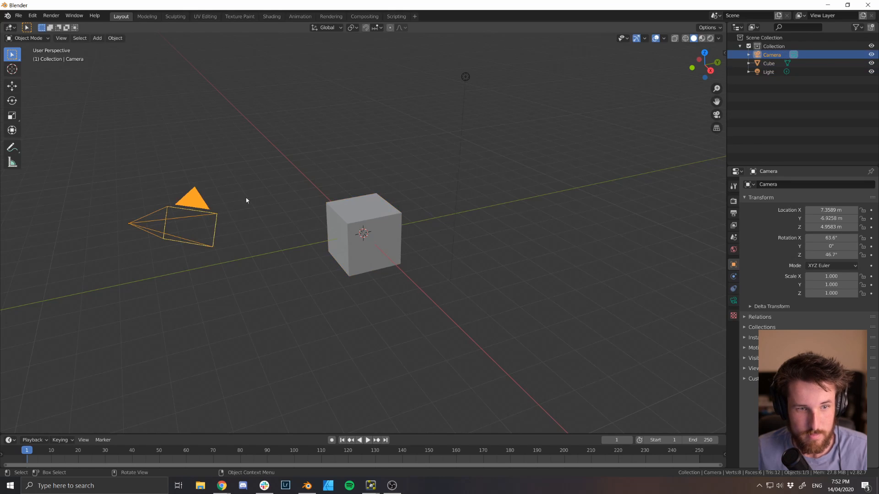
pyautogui.click(466, 77)
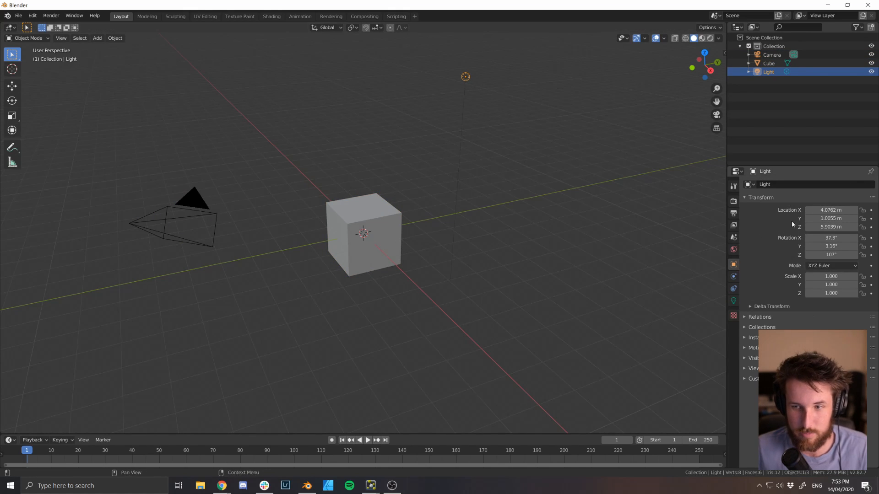
# Browse the render, output, scene, world and physics properties with the light selected, and deselect the light
pyautogui.click(733, 201)
pyautogui.click(733, 213)
pyautogui.click(734, 237)
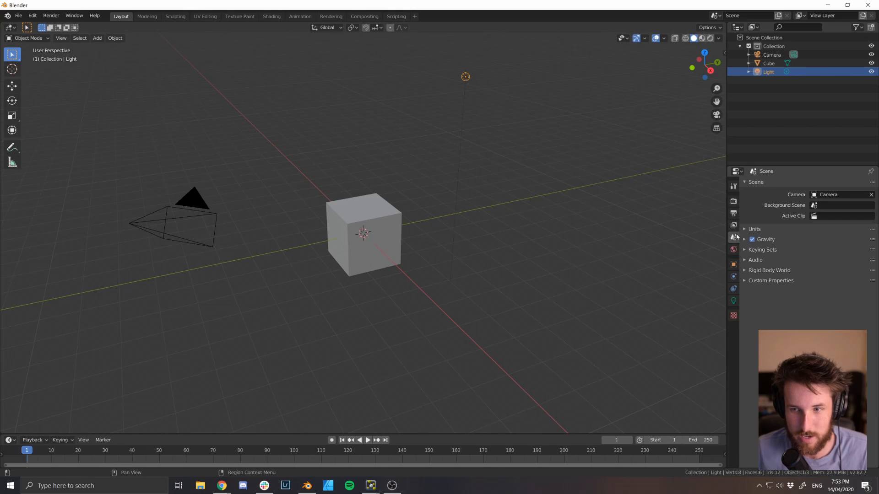
pyautogui.click(734, 249)
pyautogui.click(733, 277)
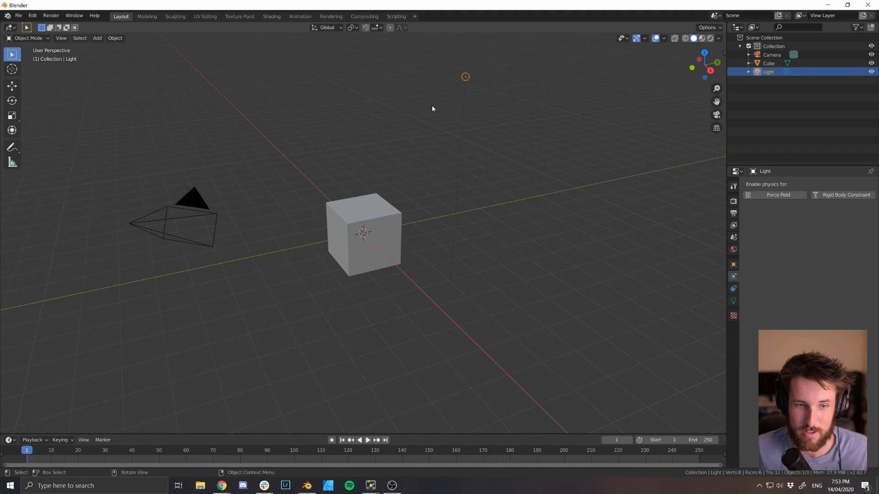
pyautogui.click(416, 177)
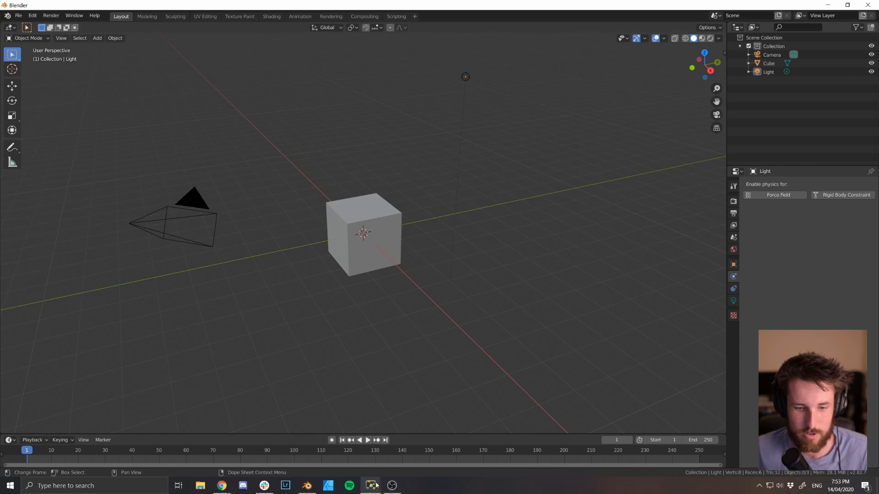
# Switch to PyMOL and fetch the protein structure 4ozs
pyautogui.moveTo(372, 487)
pyautogui.click(395, 454)
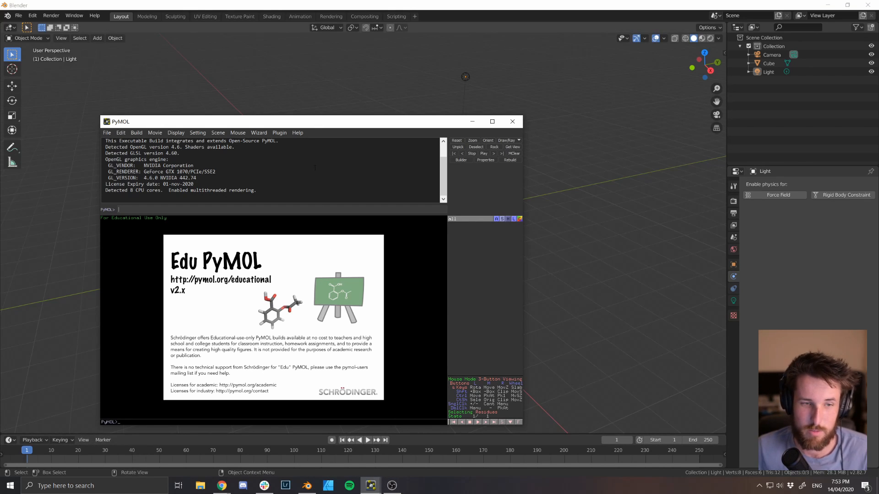
pyautogui.write('fetc')
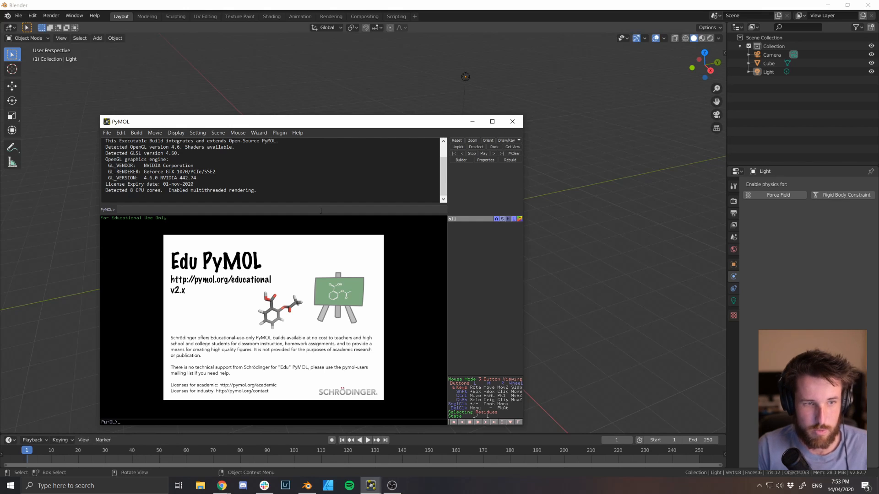
pyautogui.write('h 4o')
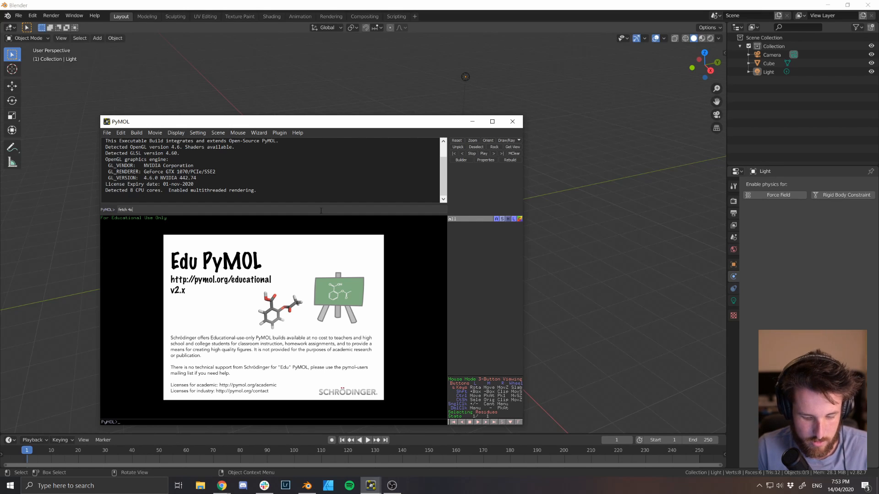
pyautogui.write('zs')
pyautogui.press('Return')
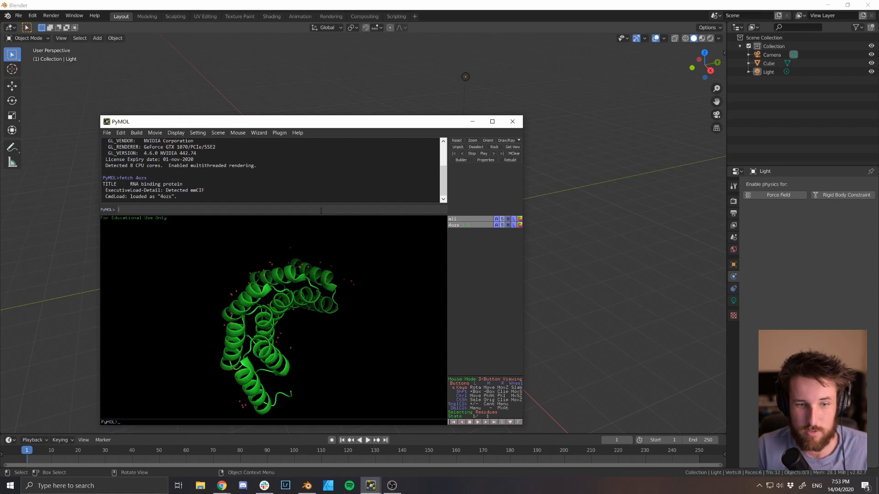
# Remove the water molecules from the 4ozs structure
pyautogui.click(496, 225)
pyautogui.click(507, 351)
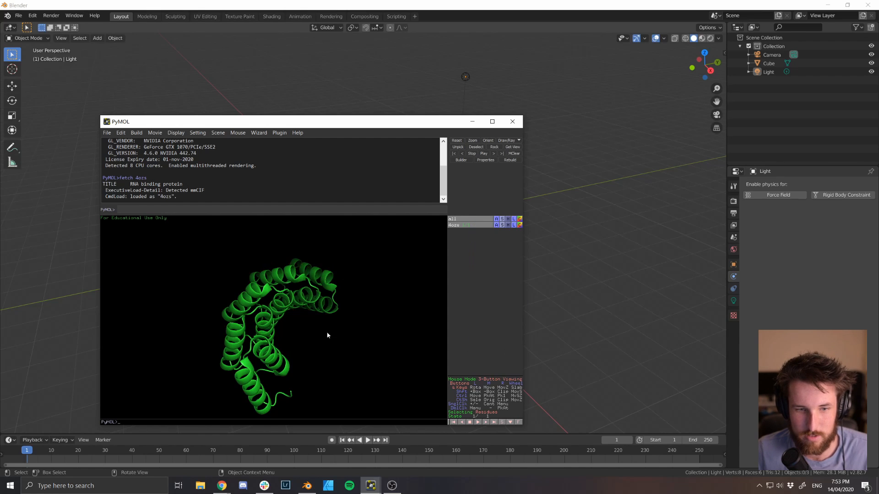
pyautogui.moveTo(260, 322); pyautogui.dragTo(291, 334)
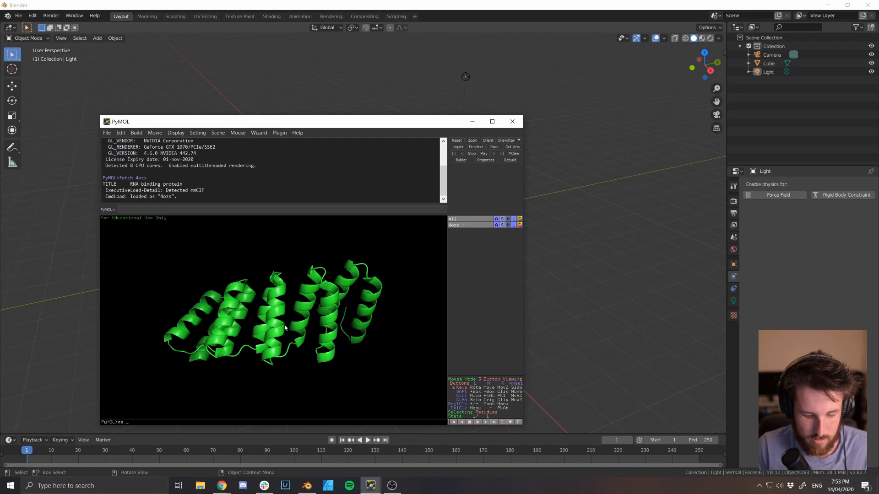
# Display the whole protein as spheres and switch it back to the cartoon representation
pyautogui.write('es')
pyautogui.press('Return')
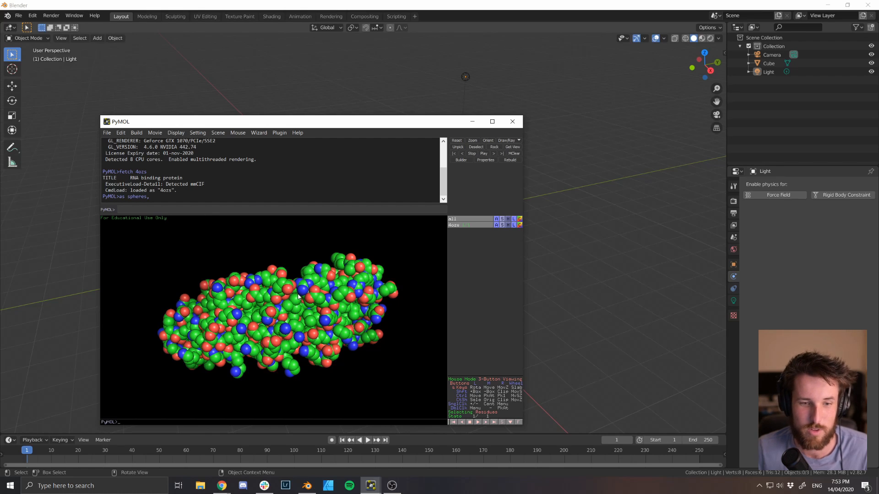
pyautogui.moveTo(278, 296)
pyautogui.mouseDown()
pyautogui.moveTo(302, 311)
pyautogui.moveTo(278, 313)
pyautogui.moveTo(276, 305)
pyautogui.mouseUp()
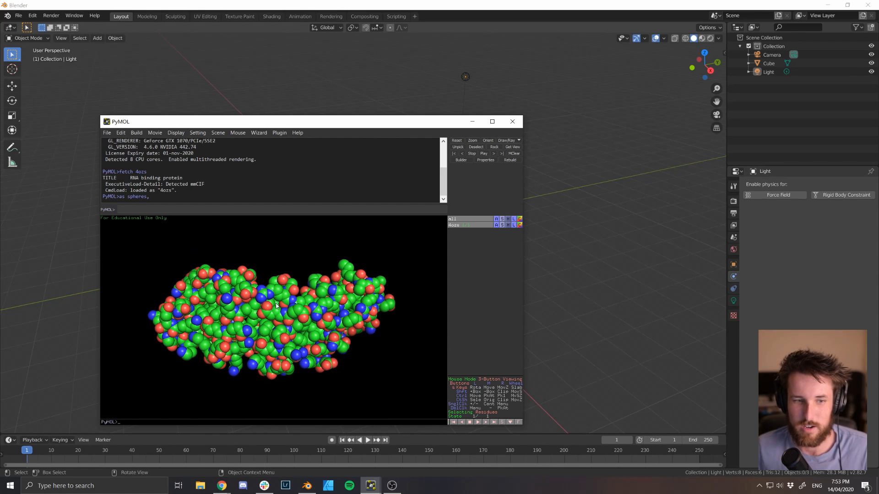
pyautogui.write('as car')
pyautogui.press('Tab')
pyautogui.press('Return')
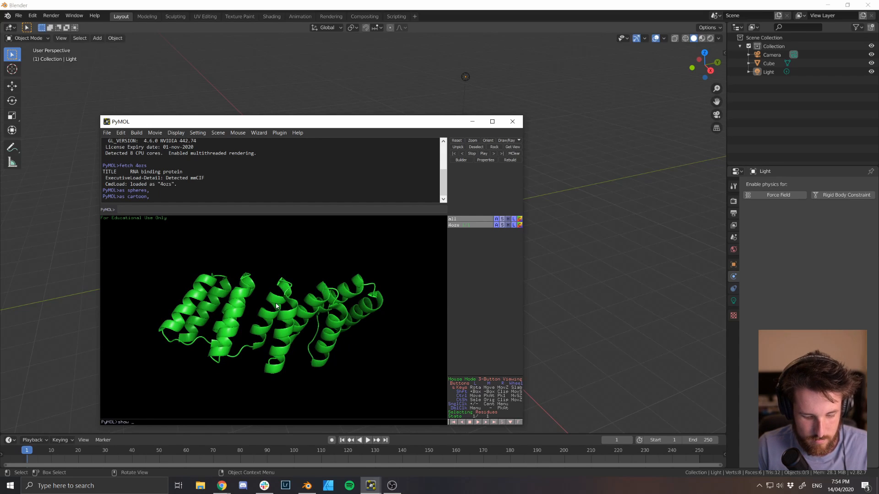
# Add a sticks representation for the protein's side chains on top of the cartoon and inspect it from several angles
pyautogui.write('show sti')
pyautogui.press('Tab')
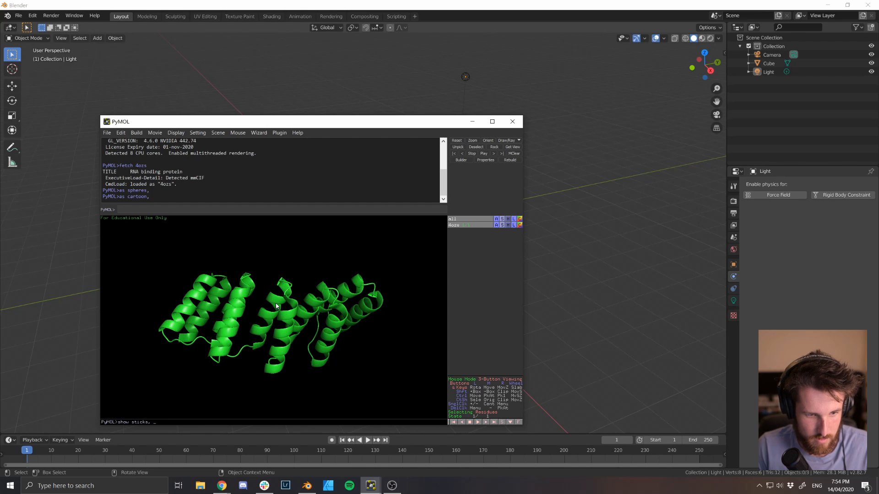
pyautogui.write('sidechain')
pyautogui.press('Return')
pyautogui.moveTo(276, 306); pyautogui.dragTo(303, 331, button='right')
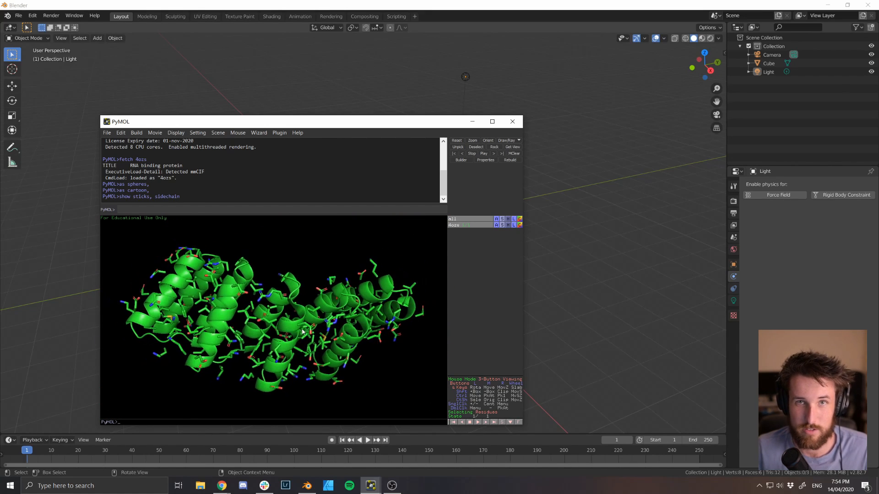
pyautogui.moveTo(302, 332); pyautogui.dragTo(295, 335)
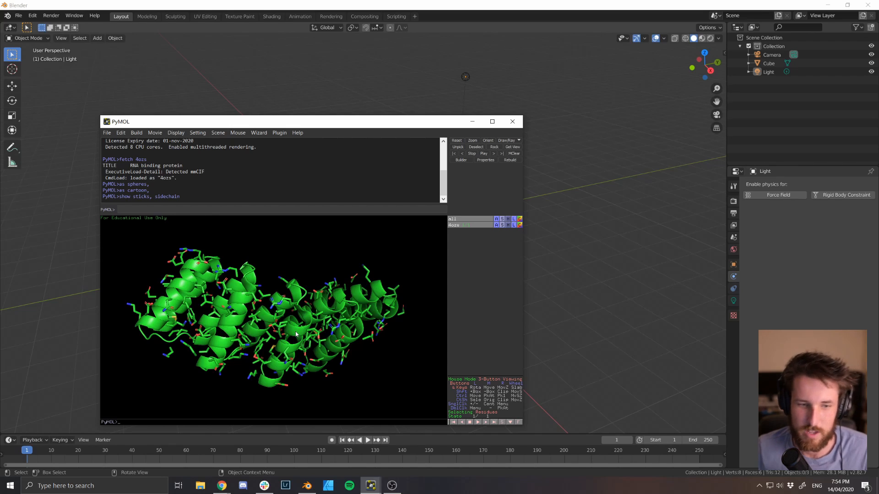
pyautogui.moveTo(296, 331); pyautogui.dragTo(301, 342, button='right')
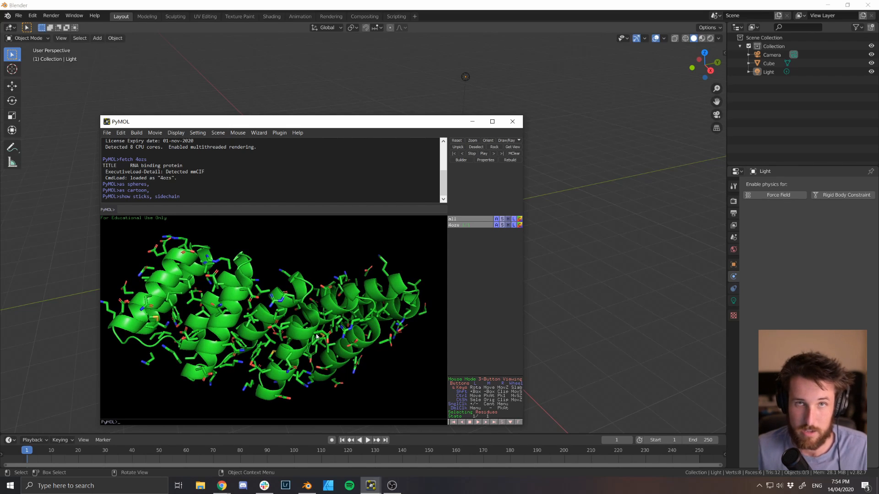
pyautogui.moveTo(312, 325); pyautogui.dragTo(306, 314)
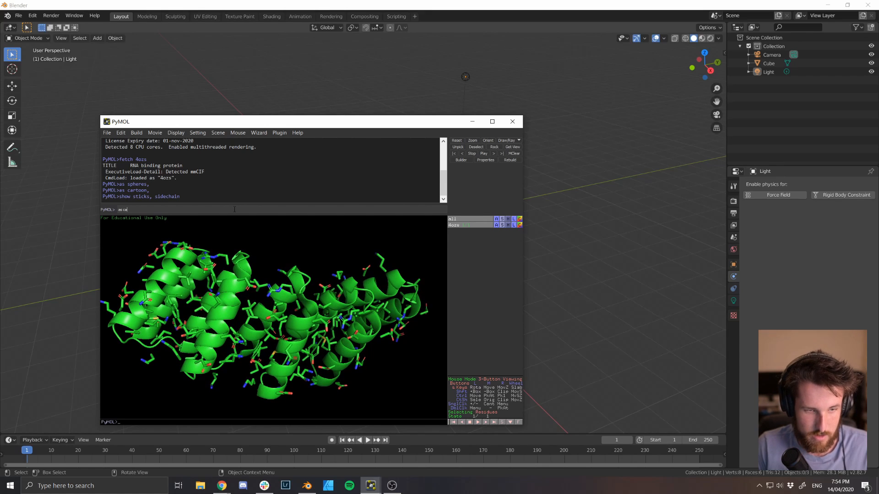
# Show the protein only as a cartoon, without the side-chain sticks
pyautogui.write('oon,')
pyautogui.press('Return')
pyautogui.moveTo(311, 310); pyautogui.dragTo(323, 325)
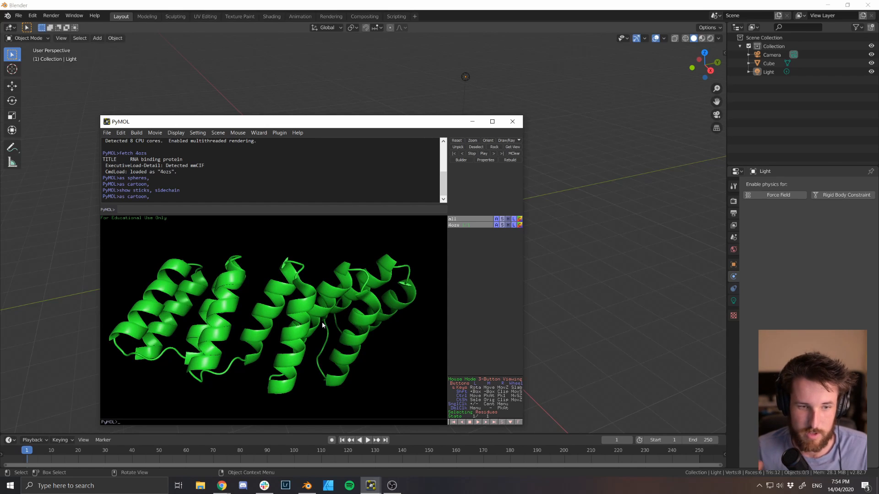
pyautogui.moveTo(317, 333); pyautogui.dragTo(257, 323)
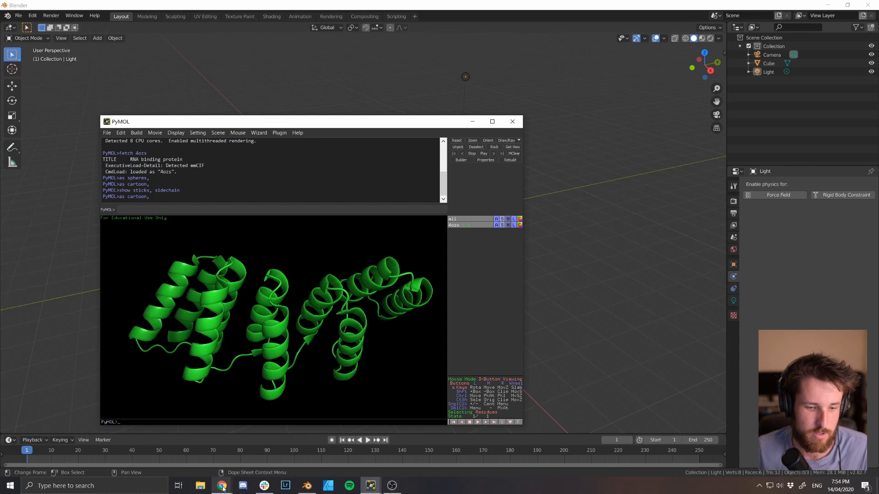
# Switch to Chrome, review the BlendMol and autoPACK Blender 2.80 plugin pages, and return to PyMOL
pyautogui.moveTo(222, 485)
pyautogui.click(242, 456)
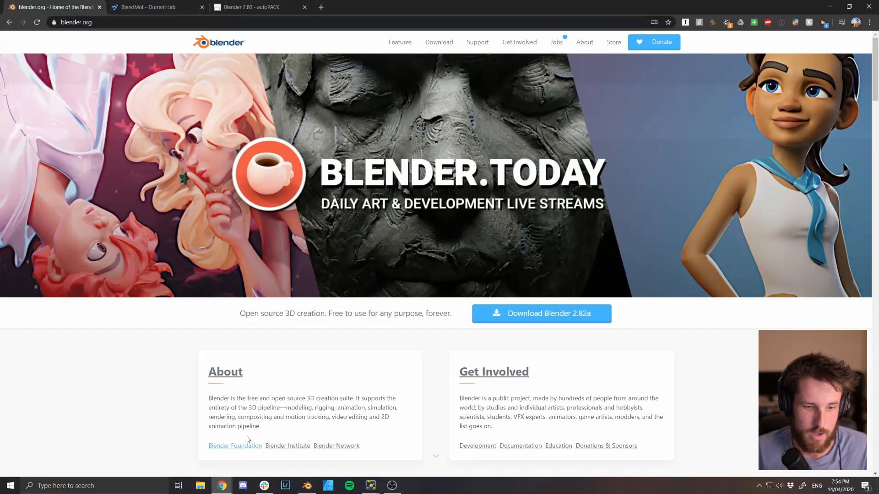
pyautogui.click(170, 6)
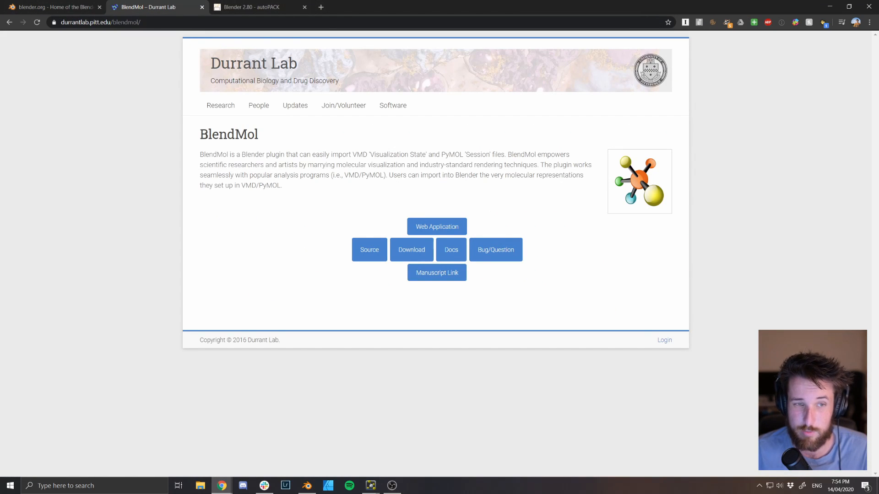
pyautogui.moveTo(199, 134); pyautogui.dragTo(263, 137)
pyautogui.click(265, 137)
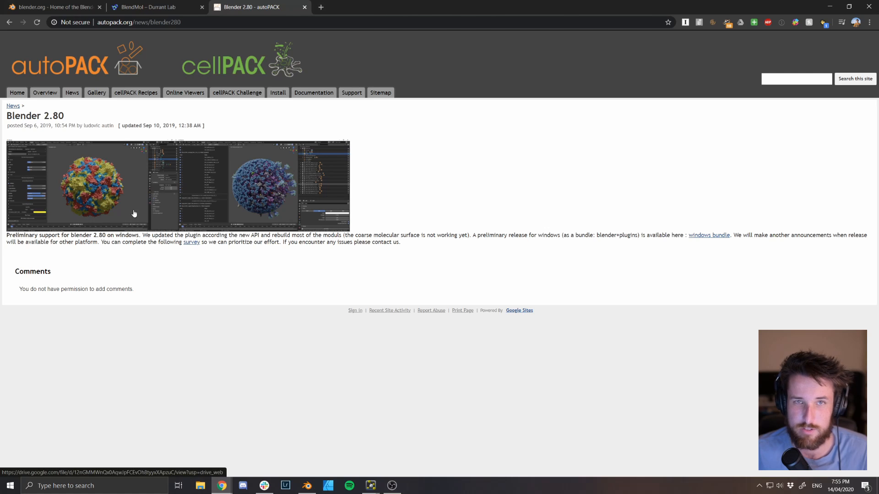
pyautogui.click(153, 10)
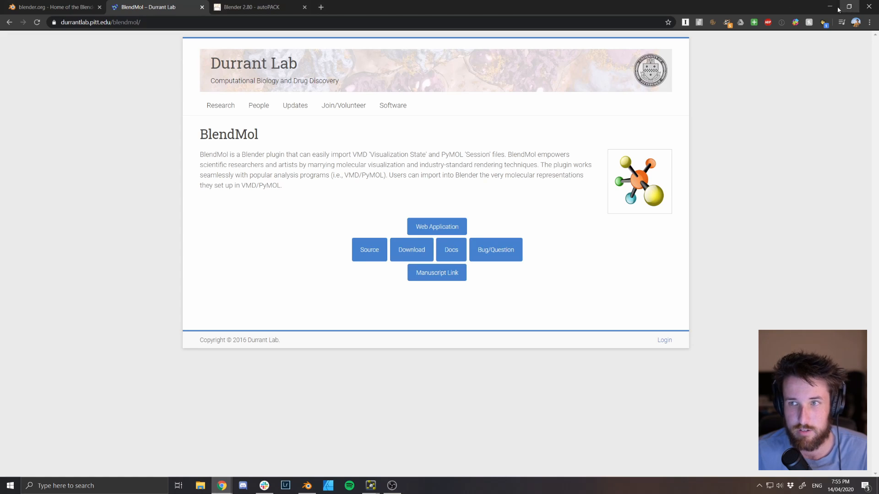
pyautogui.click(830, 6)
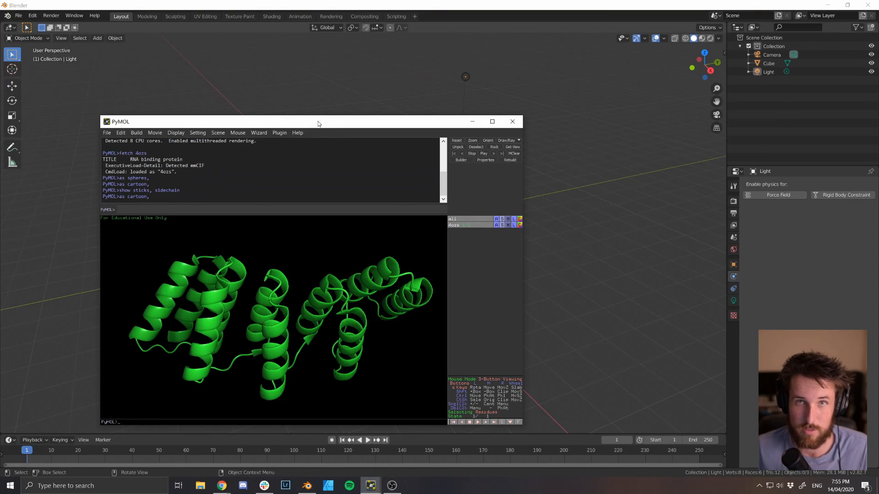
# Rotate the protein and review the file formats offered for exporting it as an image or 3D scene
pyautogui.moveTo(318, 121); pyautogui.dragTo(325, 108)
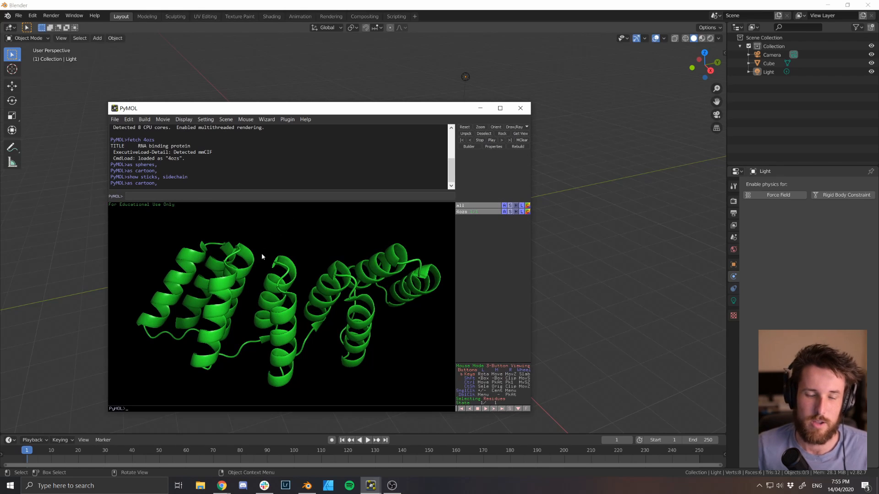
pyautogui.moveTo(262, 254); pyautogui.dragTo(282, 281)
pyautogui.click(115, 119)
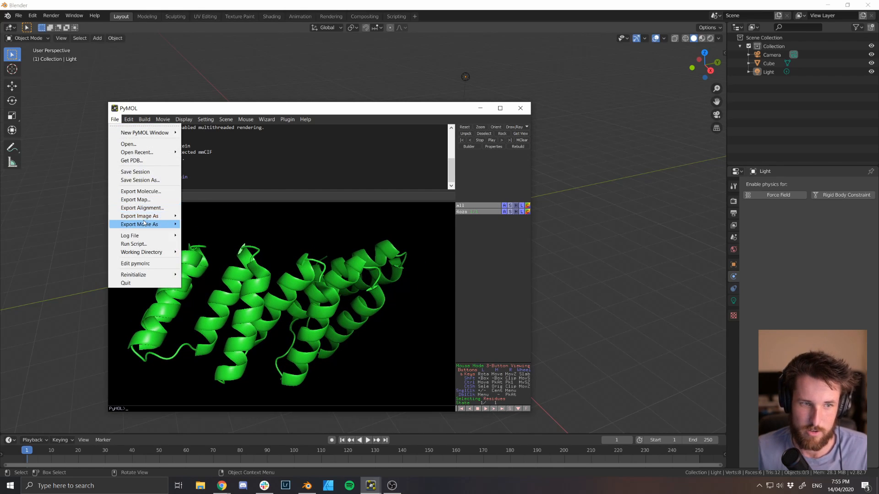
pyautogui.moveTo(151, 217)
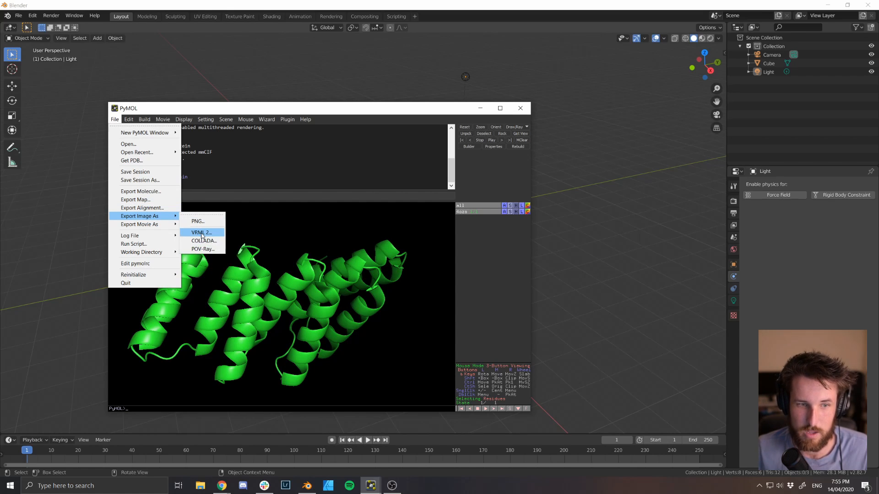
pyautogui.click(320, 216)
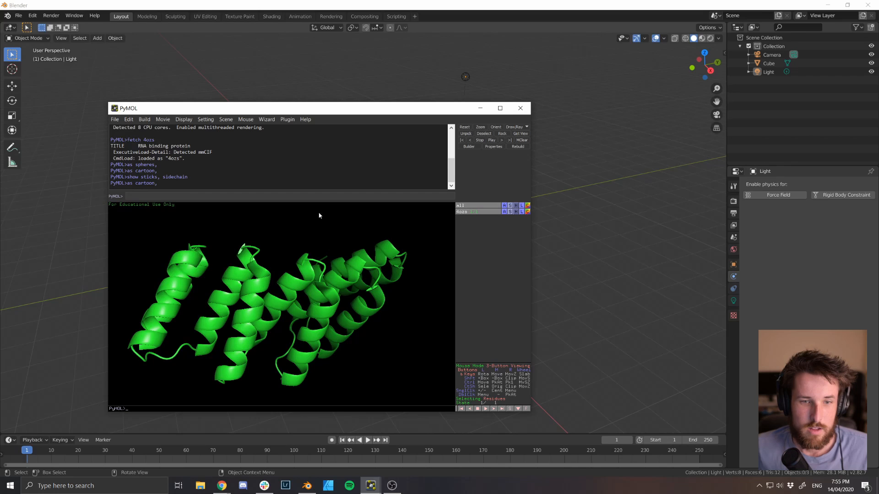
# Try the save command without a filename, look up its built-in help, and return to the protein view
pyautogui.click(270, 195)
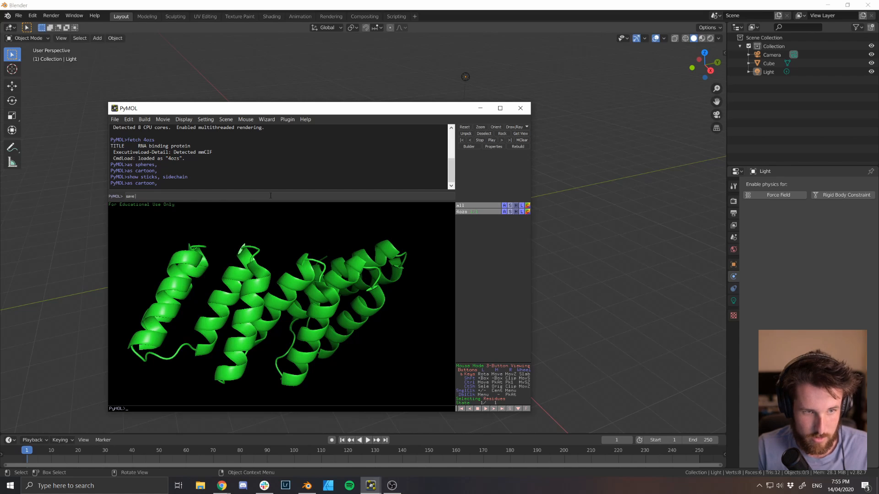
pyautogui.write('save')
pyautogui.press('Return')
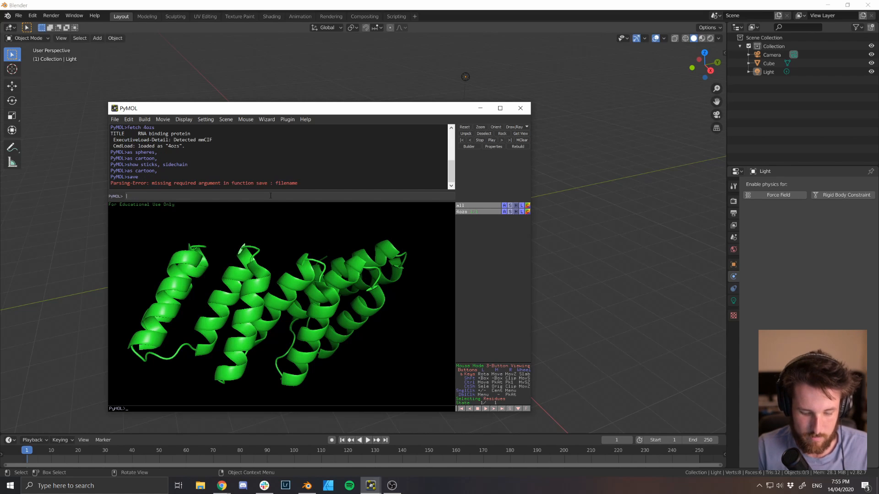
pyautogui.write('help save')
pyautogui.press('Return')
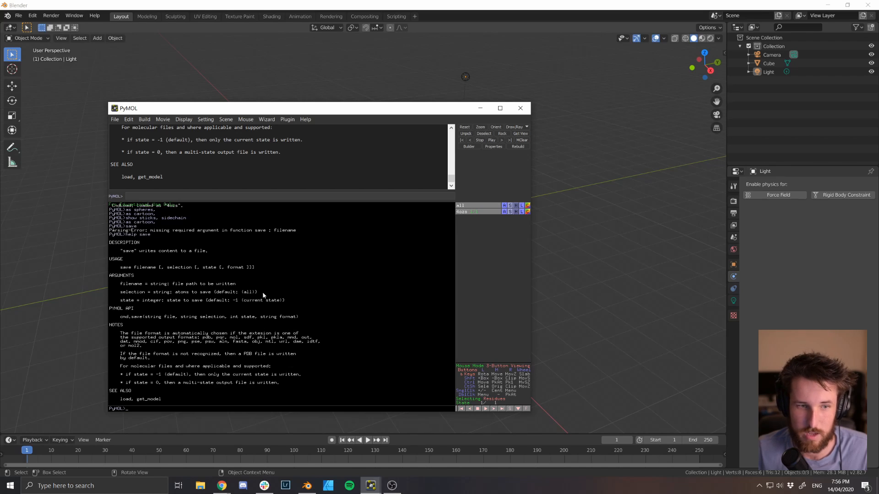
pyautogui.press('Escape')
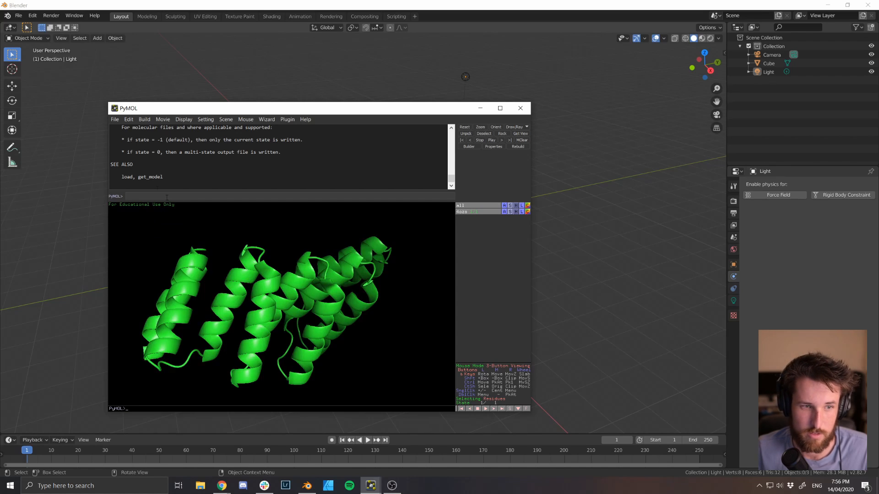
# Export the protein cartoon as a VRML 2 file named ppr on the Desktop
pyautogui.click(115, 119)
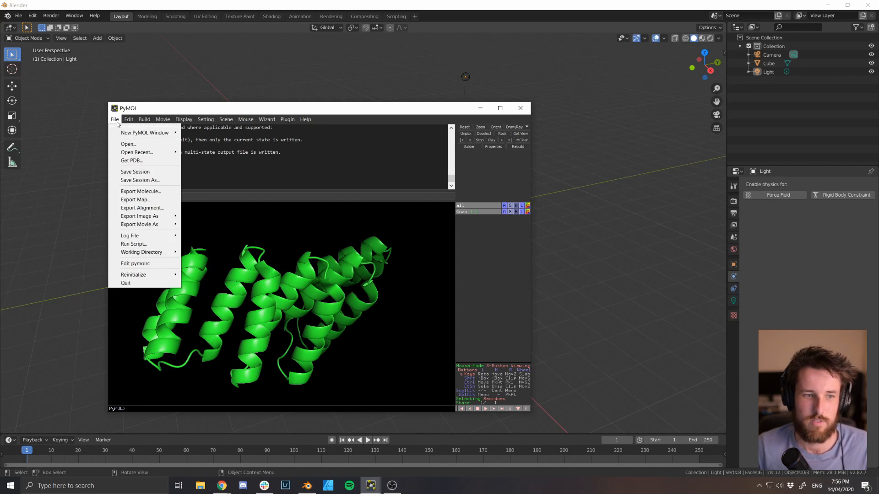
pyautogui.moveTo(152, 221)
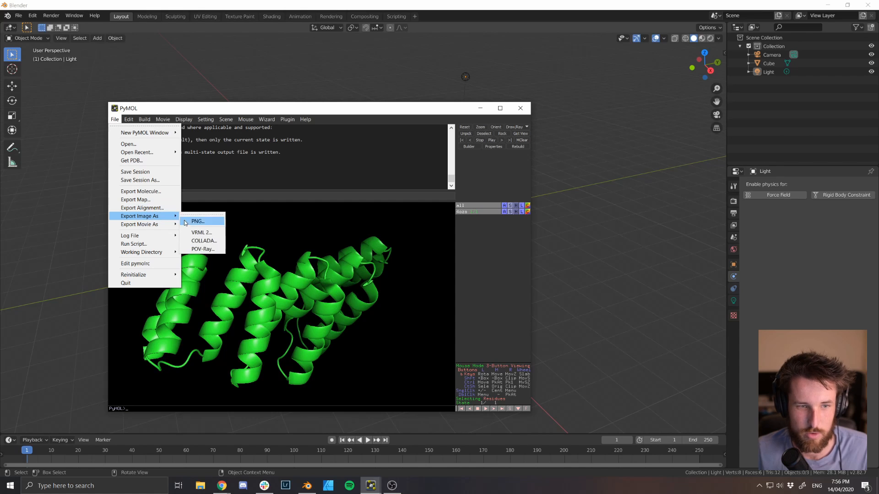
pyautogui.click(198, 233)
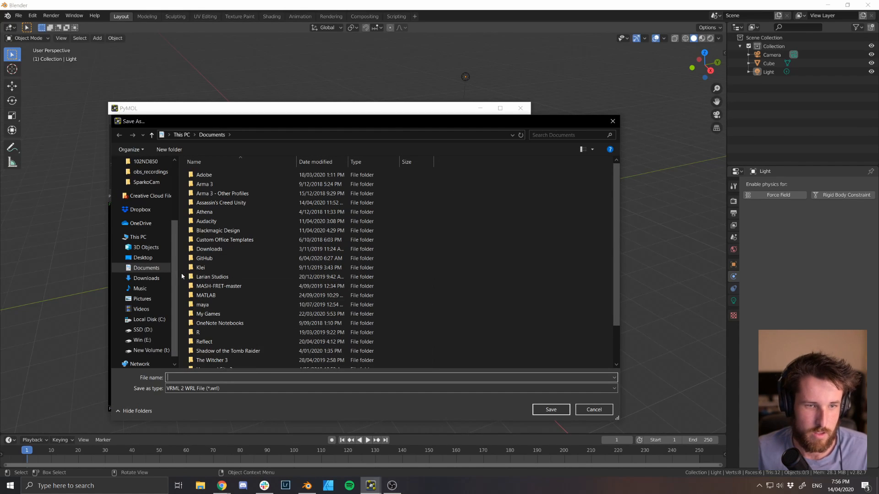
pyautogui.click(152, 259)
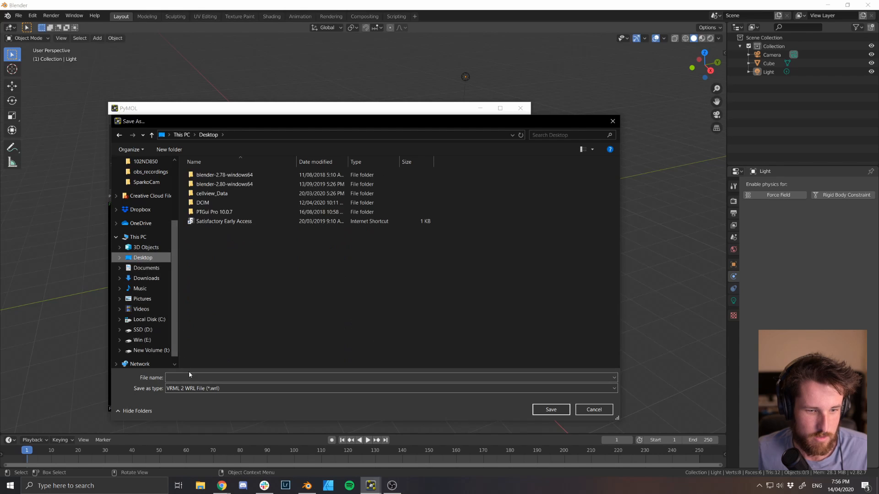
pyautogui.click(188, 378)
pyautogui.write('ppr')
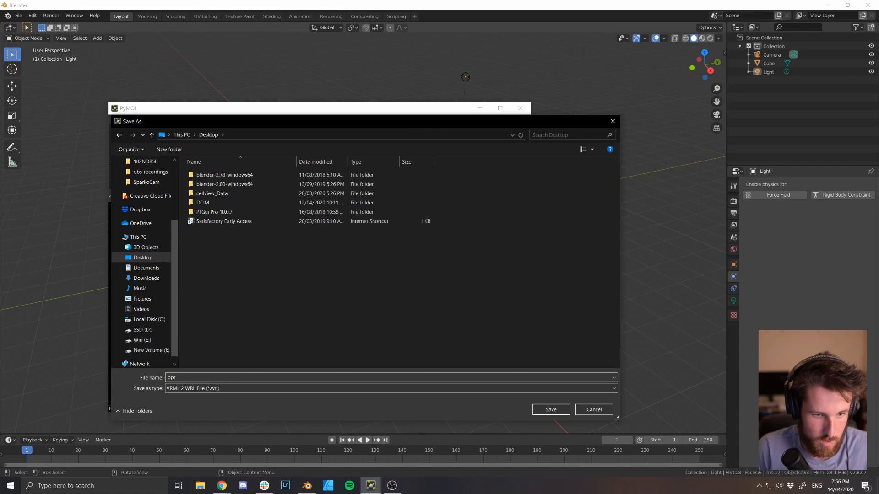
pyautogui.press('Return')
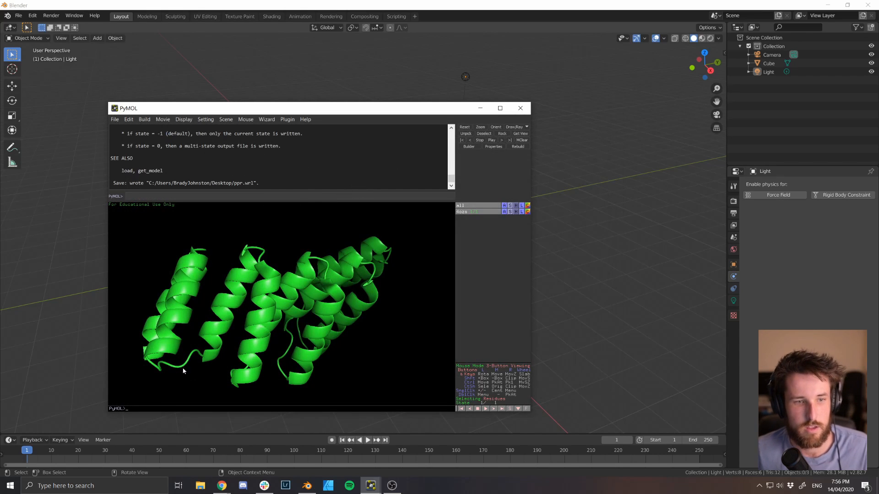
pyautogui.moveTo(232, 182); pyautogui.dragTo(248, 182)
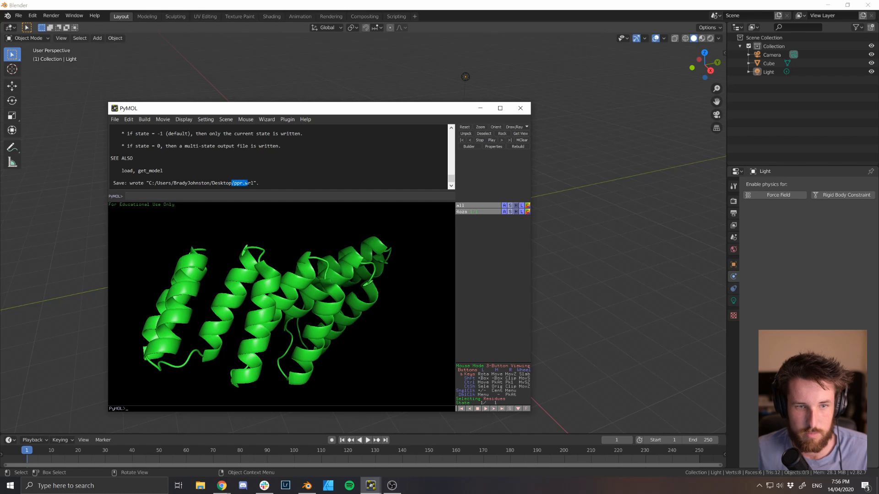
pyautogui.click(253, 176)
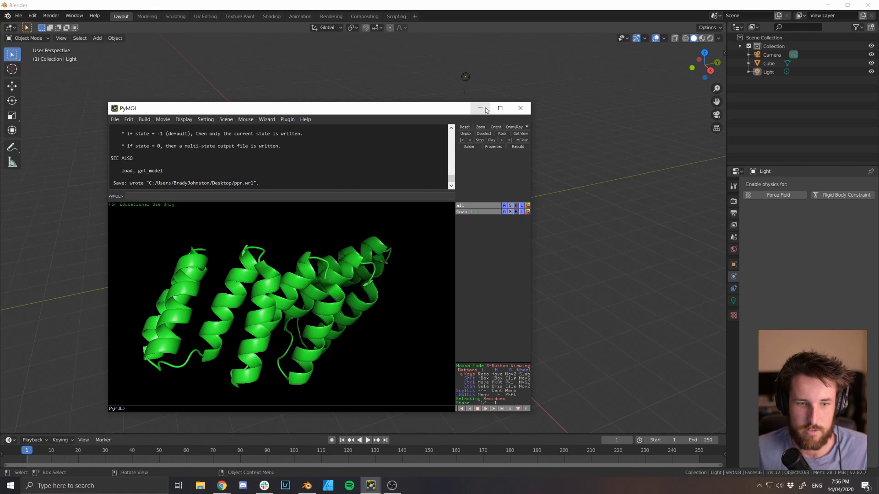
# Switch to File Explorer, sort the Desktop folder by date modified, and open ppr.wrl
pyautogui.click(480, 108)
pyautogui.click(200, 486)
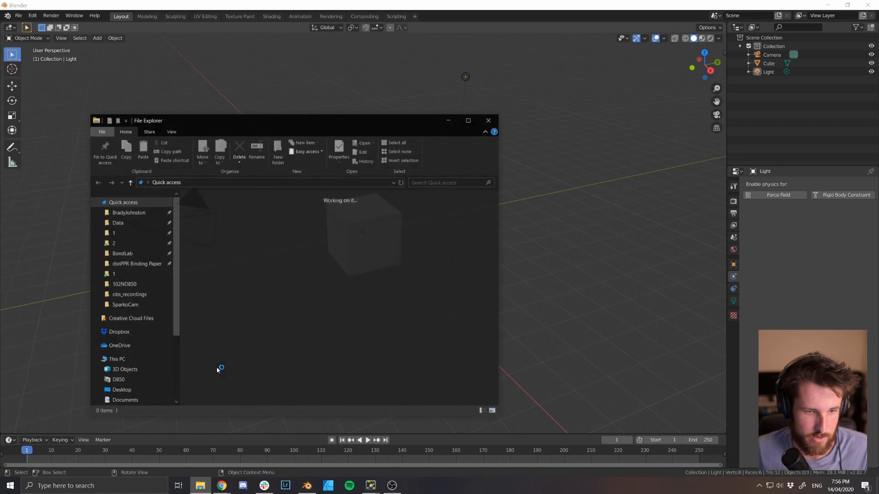
pyautogui.scroll(-2, 131, 334)
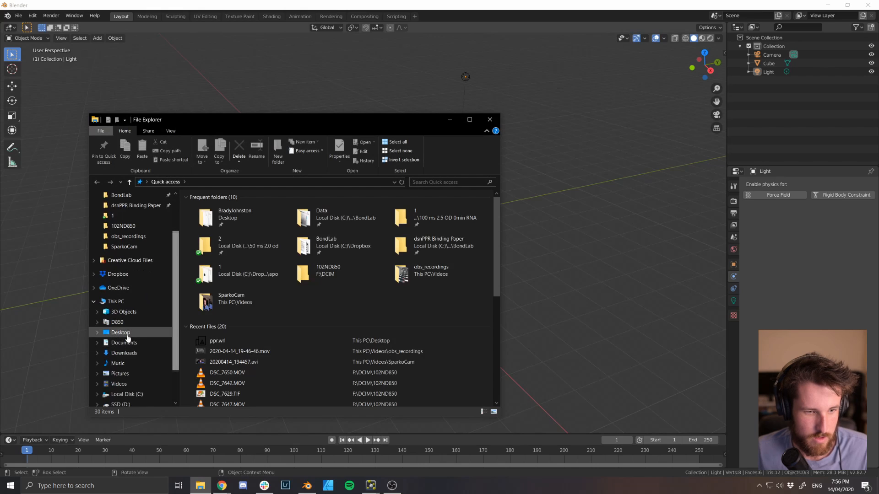
pyautogui.click(121, 332)
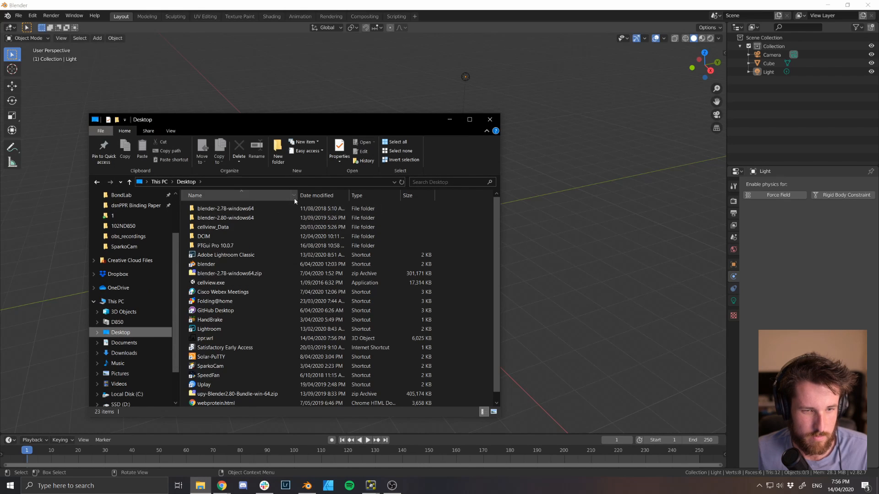
pyautogui.click(315, 196)
pyautogui.doubleClick(237, 208)
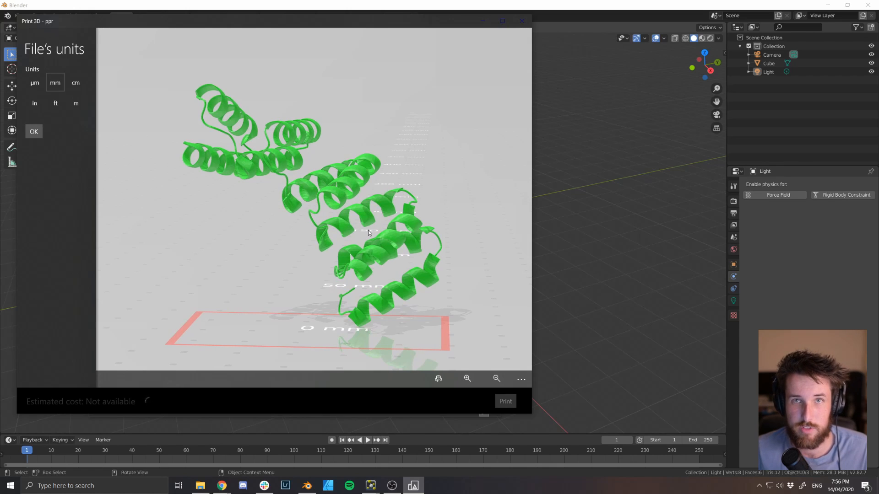
# Inspect the exported protein model from another angle in Print 3D, close it, and return to Blender
pyautogui.moveTo(374, 260); pyautogui.dragTo(377, 90)
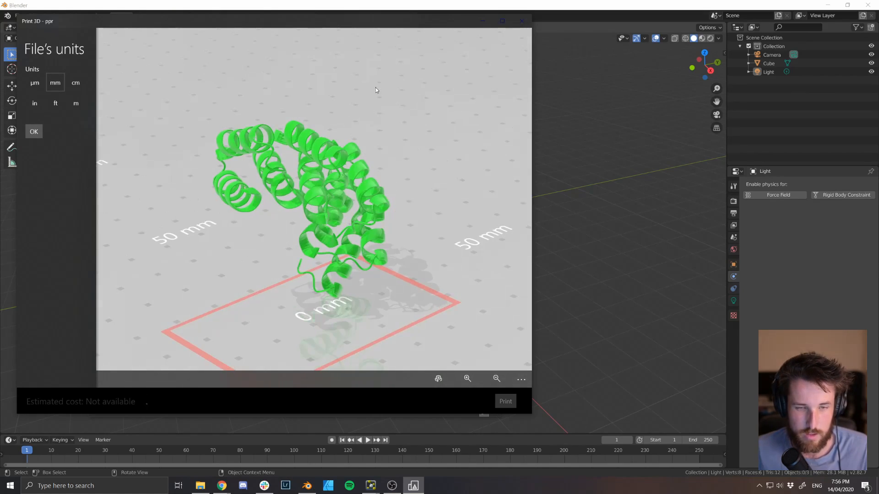
pyautogui.click(522, 21)
pyautogui.click(352, 102)
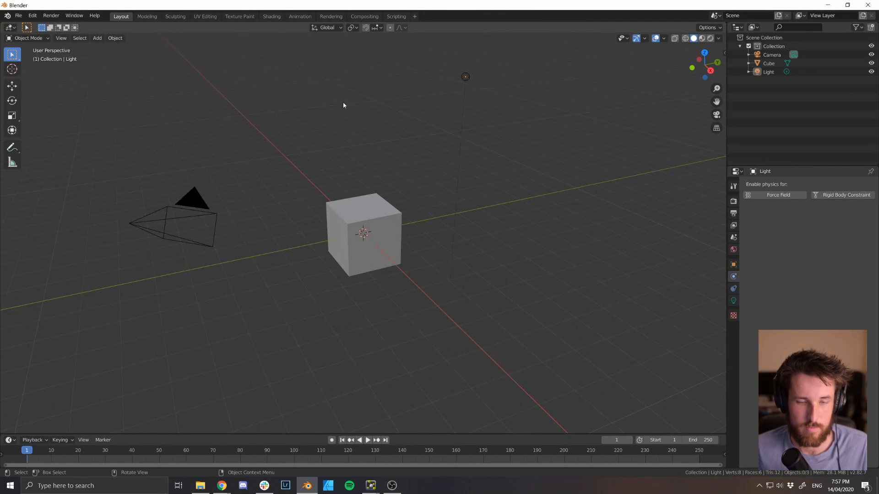
# Import ppr.wrl from the Desktop into the Blender scene using the X3D/VRML2 importer
pyautogui.click(19, 16)
pyautogui.moveTo(45, 143)
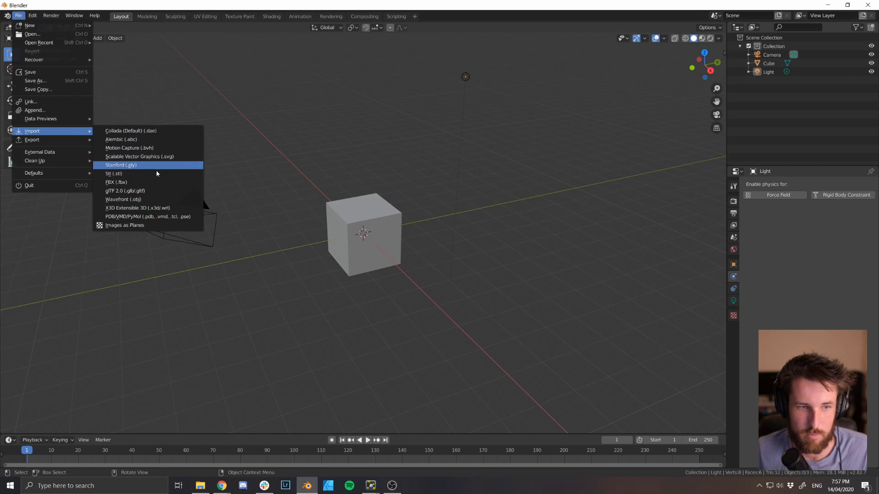
pyautogui.click(164, 209)
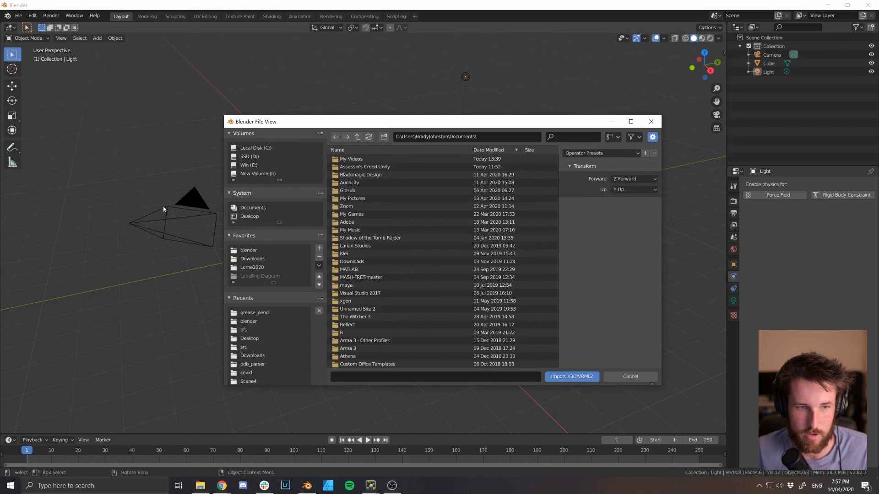
pyautogui.click(251, 339)
pyautogui.click(364, 198)
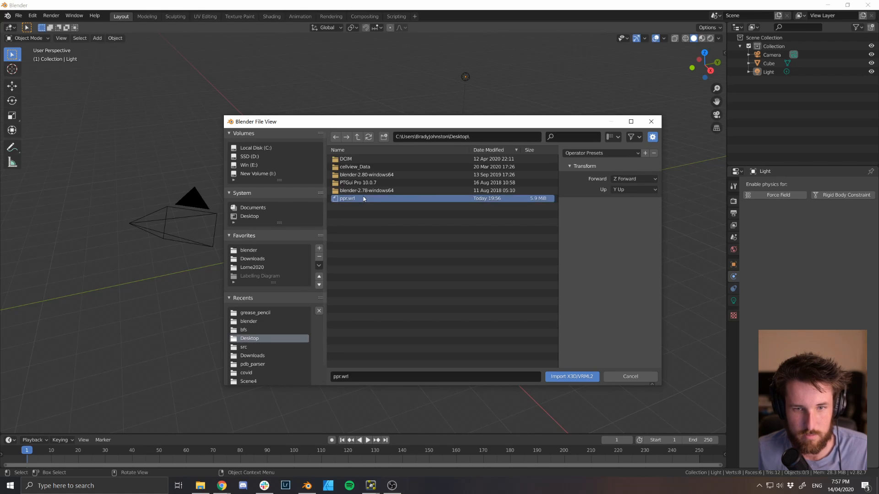
pyautogui.doubleClick(363, 199)
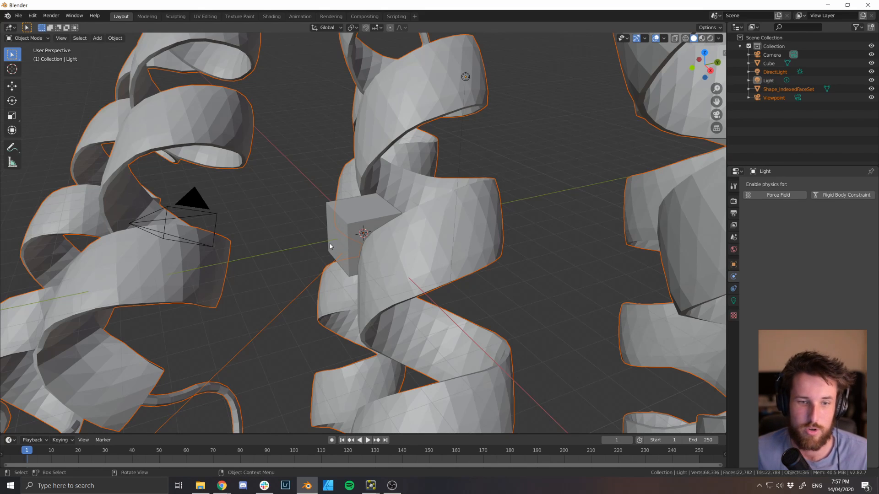
# Examine the imported protein ribbon mesh from several angles and distances around the scene
pyautogui.scroll(-8, 298, 234)
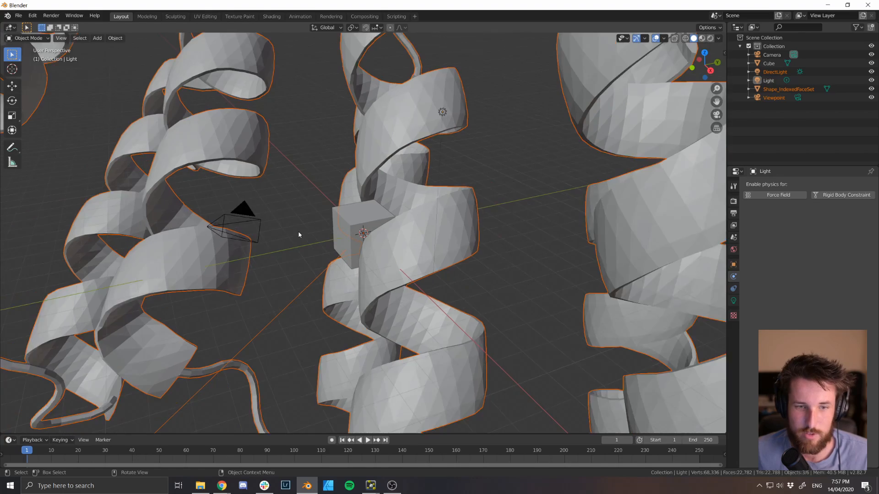
pyautogui.scroll(7, 299, 234)
pyautogui.scroll(-6, 298, 234)
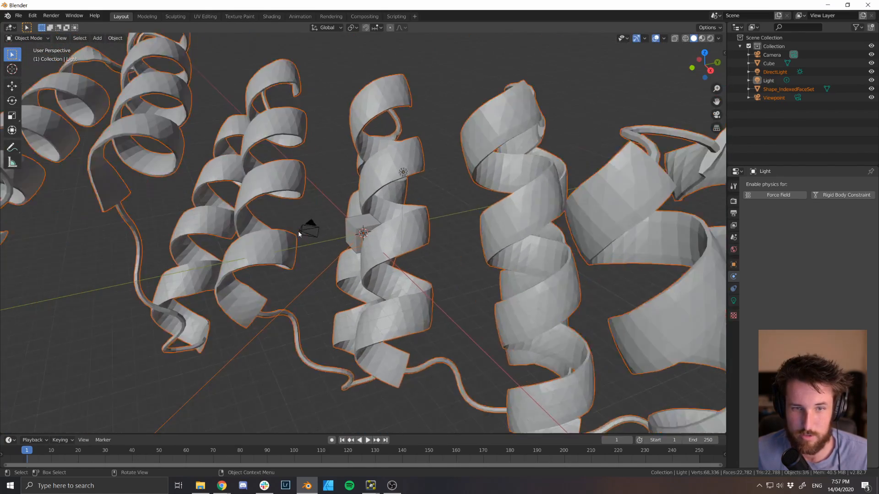
pyautogui.scroll(8, 299, 234)
pyautogui.scroll(-5, 299, 235)
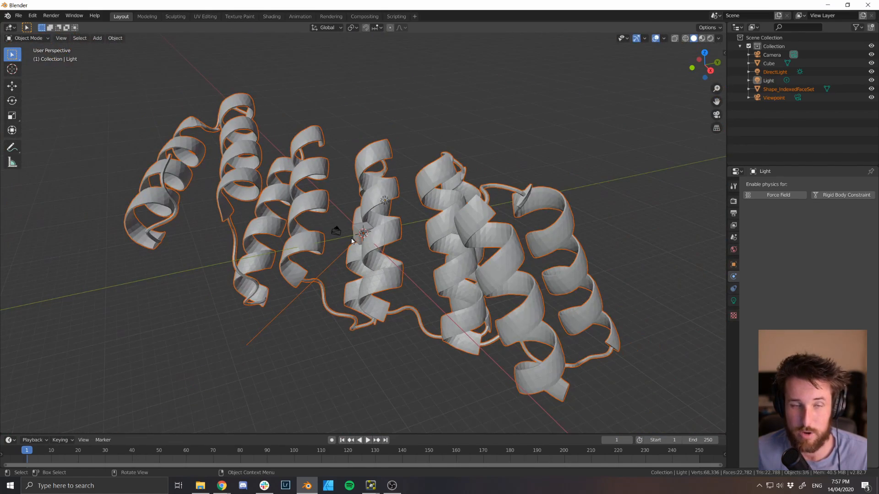
pyautogui.moveTo(348, 238); pyautogui.dragTo(429, 243, button='middle')
pyautogui.scroll(4, 408, 262)
pyautogui.scroll(-5, 408, 262)
pyautogui.scroll(2, 523, 181)
pyautogui.scroll(-6, 492, 198)
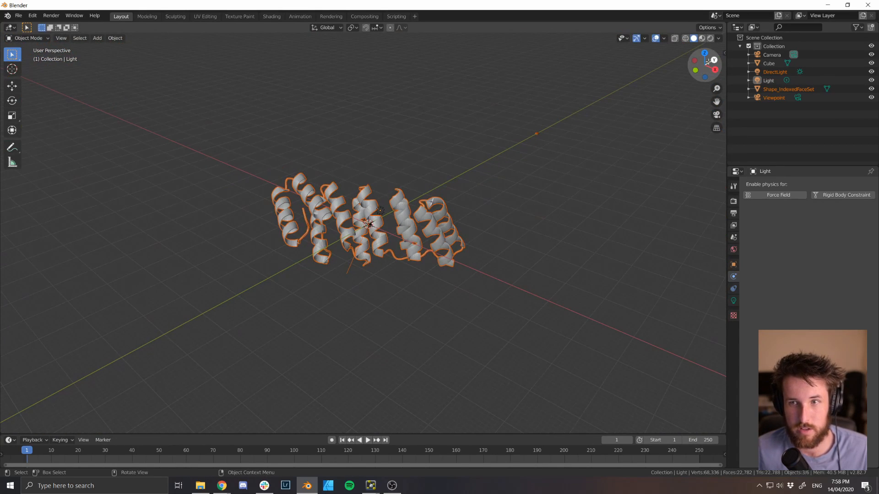
pyautogui.moveTo(703, 68); pyautogui.dragTo(717, 84)
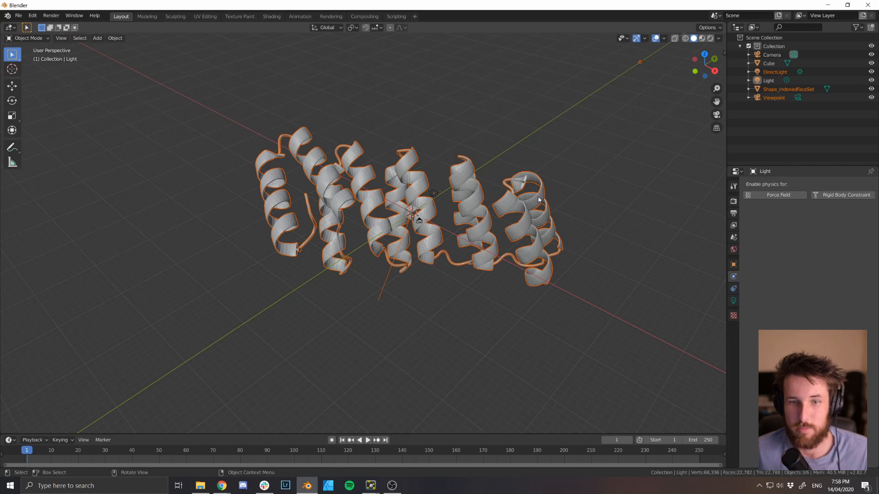
pyautogui.keyDown('shift'); pyautogui.moveTo(419, 216); pyautogui.dragTo(434, 201, button='middle'); pyautogui.keyUp('shift')
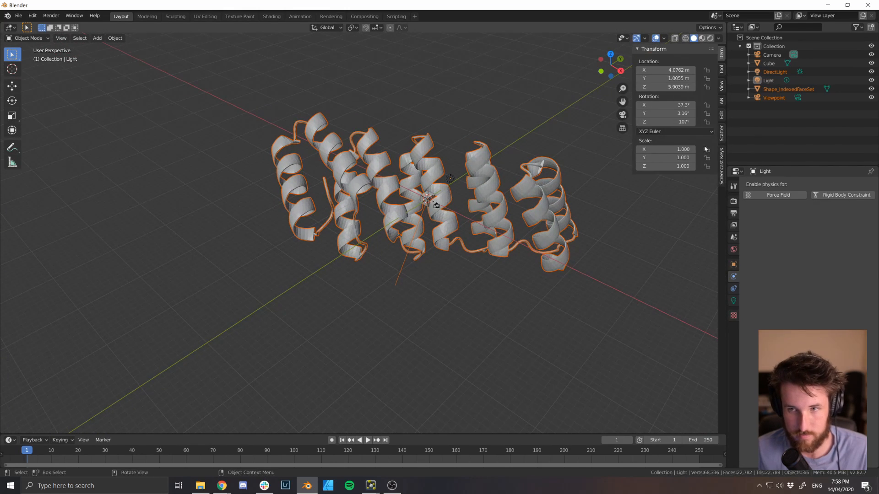
# Turn on the Screencast Keys display for the viewport and hide its settings
pyautogui.click(721, 166)
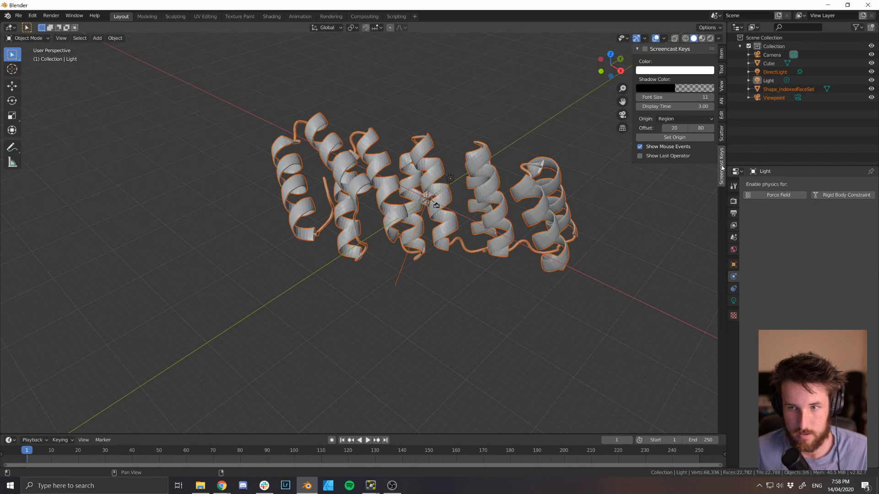
pyautogui.click(645, 49)
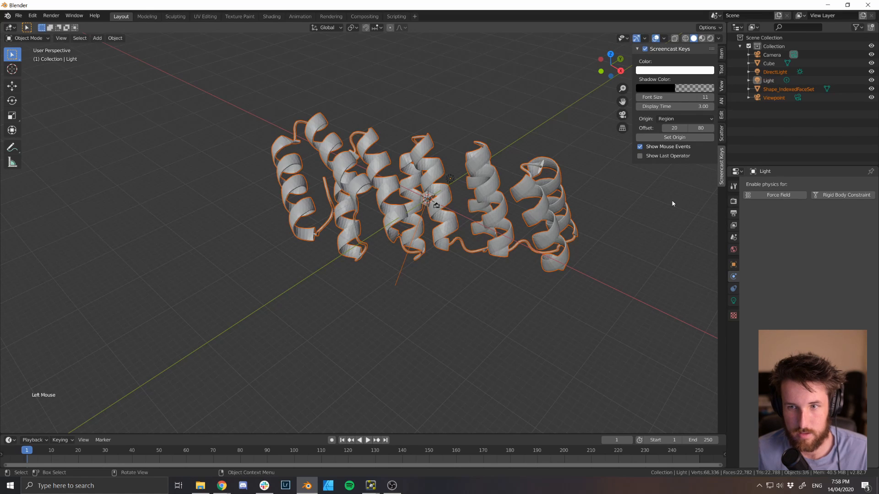
pyautogui.press('n')
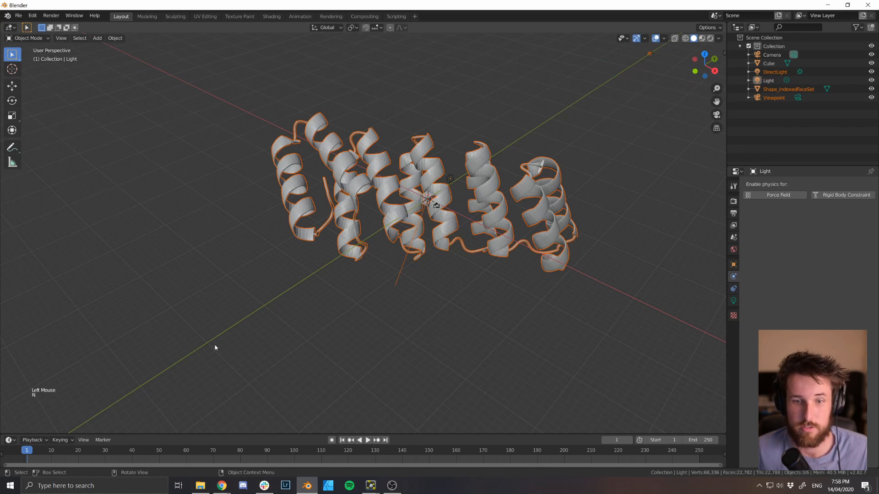
# Deselect all objects and examine the imported protein ribbons from several distances and angles
pyautogui.click(80, 372)
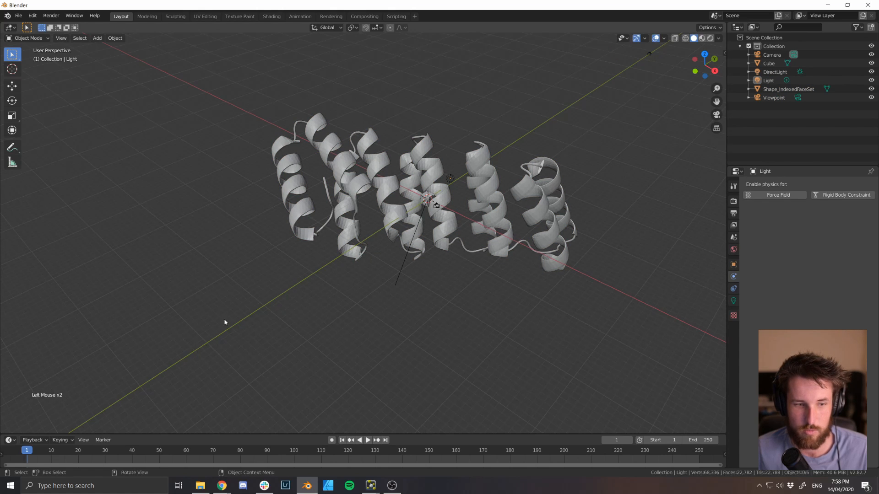
pyautogui.scroll(3, 240, 315)
pyautogui.scroll(-4, 244, 317)
pyautogui.scroll(4, 244, 317)
pyautogui.scroll(-1, 243, 318)
pyautogui.keyDown('shift'); pyautogui.moveTo(243, 318); pyautogui.dragTo(307, 322, button='middle'); pyautogui.keyUp('shift')
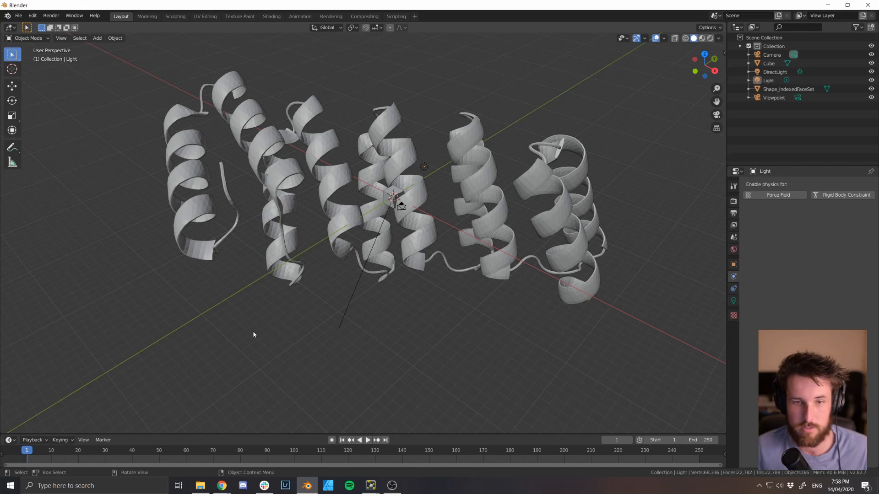
pyautogui.scroll(3, 351, 311)
pyautogui.keyDown('shift'); pyautogui.moveTo(368, 300); pyautogui.dragTo(359, 264, button='middle'); pyautogui.keyUp('shift')
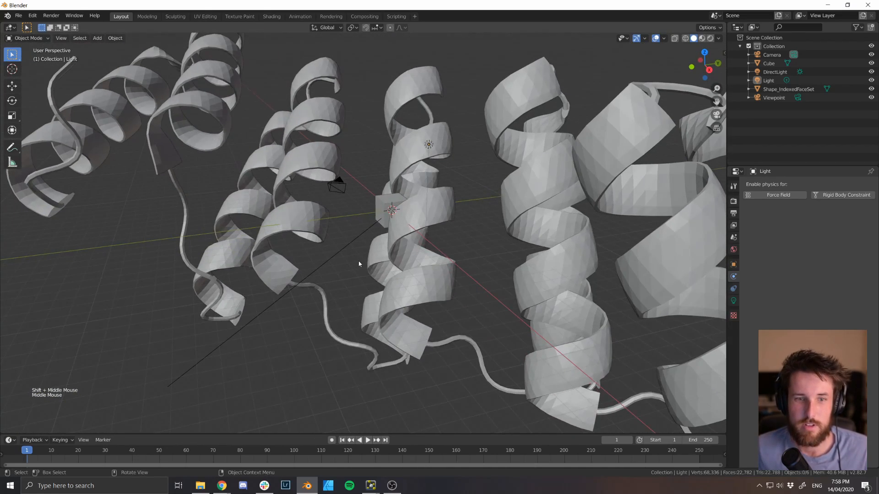
pyautogui.moveTo(301, 255); pyautogui.dragTo(394, 260, button='middle')
pyautogui.scroll(-3, 349, 248)
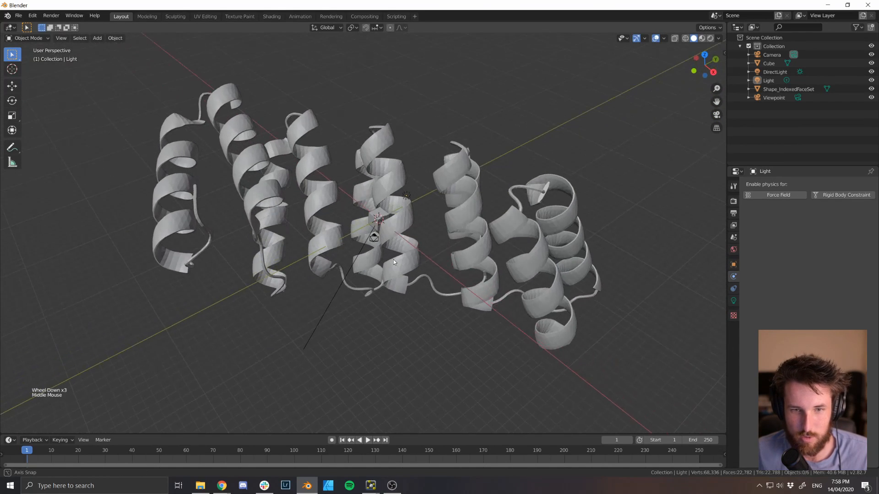
pyautogui.scroll(2, 393, 262)
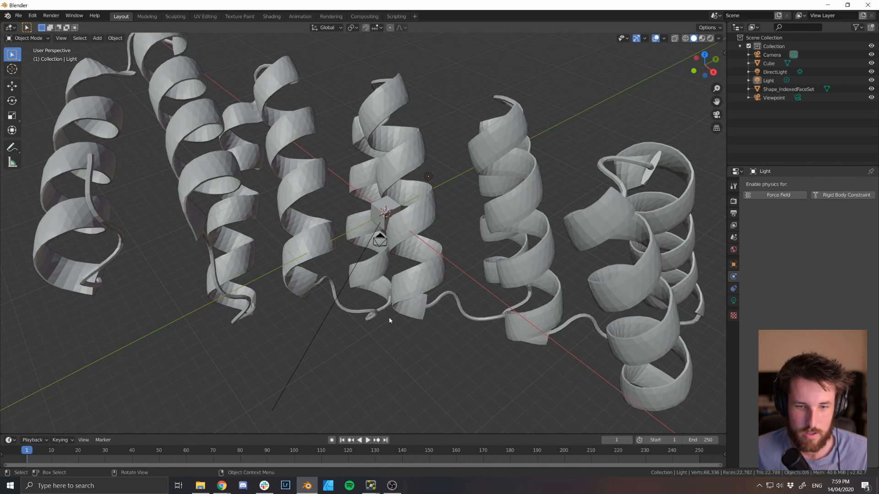
pyautogui.scroll(-3, 389, 320)
pyautogui.moveTo(386, 295); pyautogui.dragTo(380, 268, button='middle')
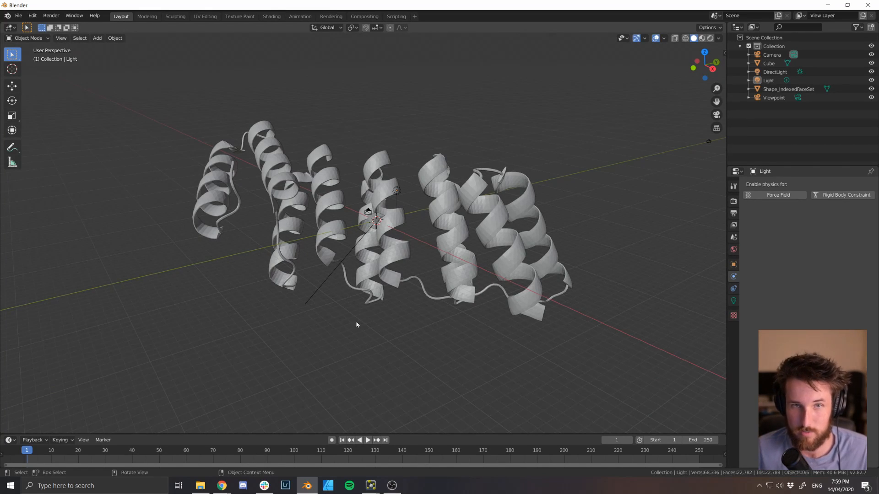
# Compare the protein in rendered, solid, wireframe and material preview shading, finishing in rendered shading
pyautogui.press('z')
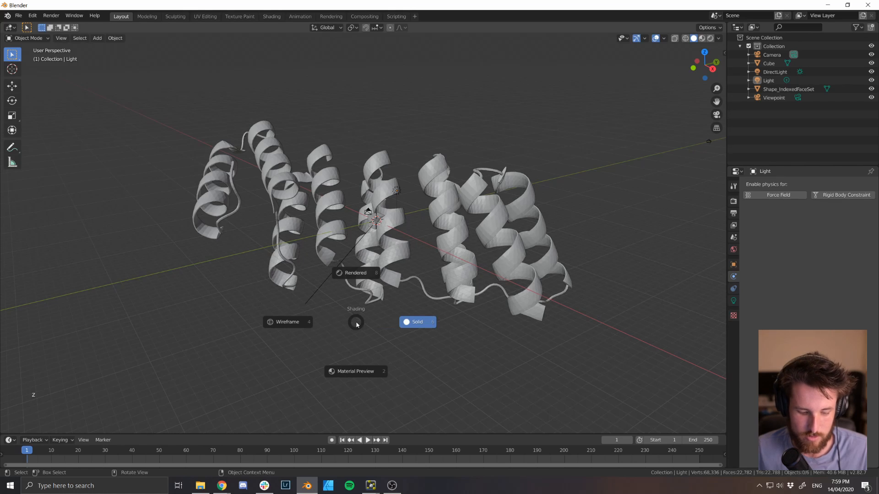
pyautogui.click(358, 279)
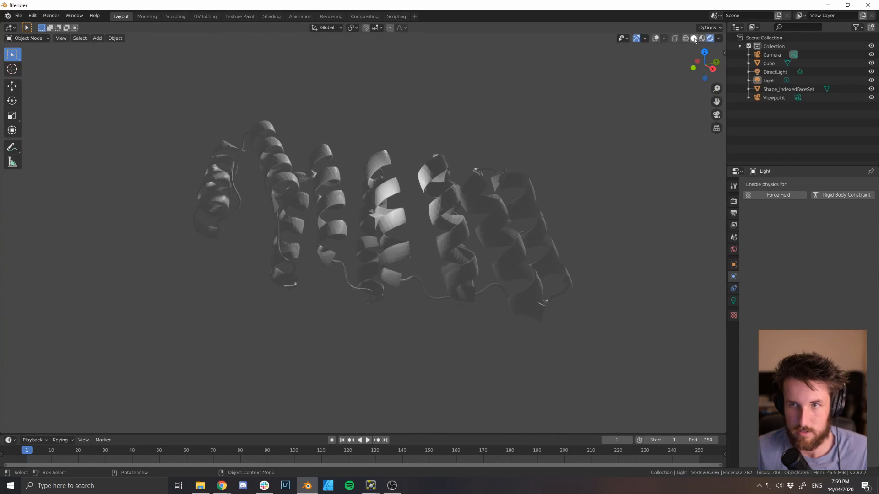
pyautogui.click(695, 38)
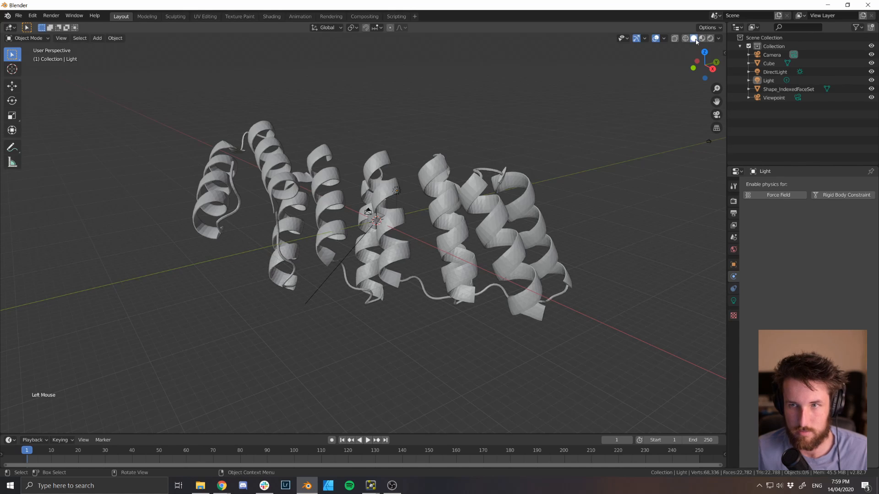
pyautogui.click(686, 39)
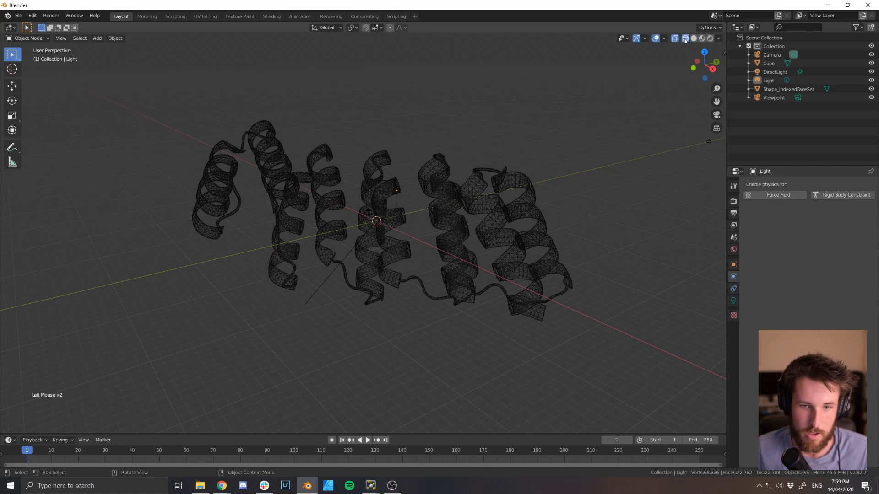
pyautogui.click(703, 39)
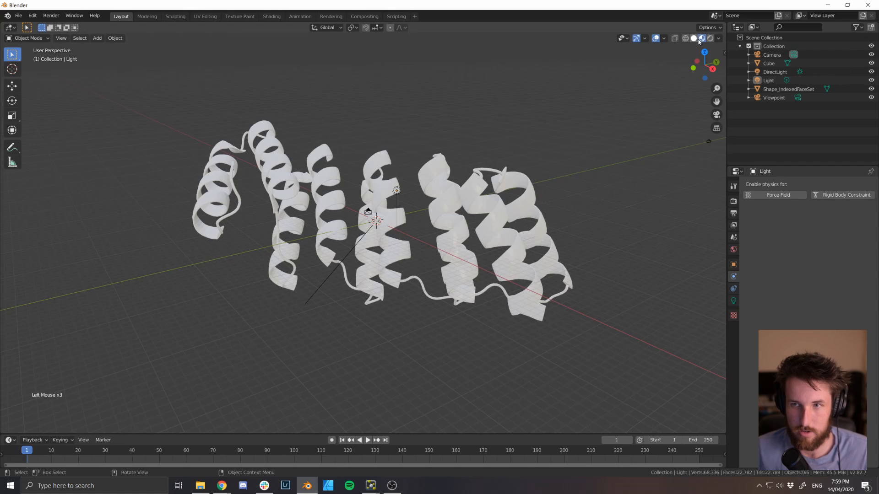
pyautogui.click(710, 38)
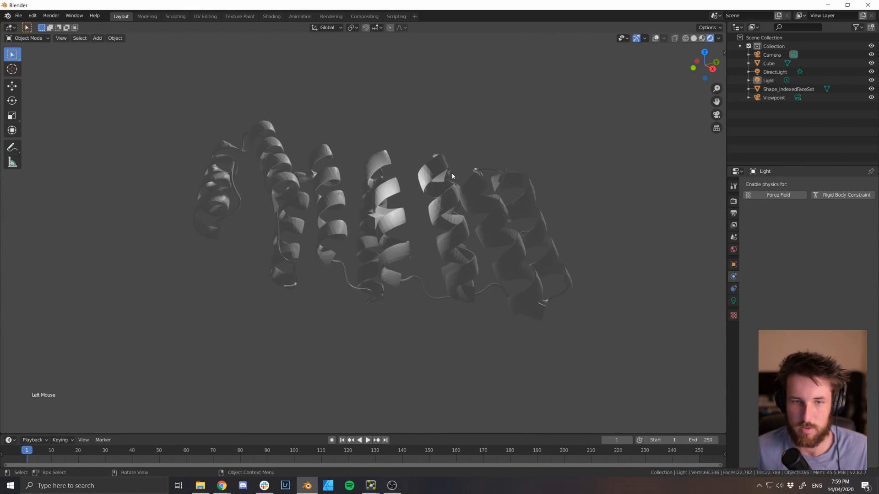
# Inspect the cube and the central helices up close in rendered shading, and return the viewport to solid shading
pyautogui.scroll(10, 389, 197)
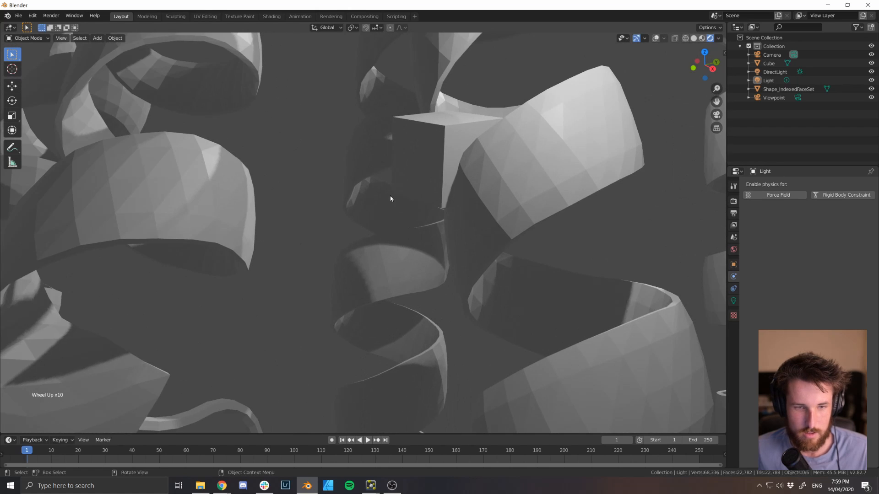
pyautogui.scroll(-4, 391, 192)
pyautogui.moveTo(410, 185)
pyautogui.mouseDown(button='middle')
pyautogui.moveTo(423, 186)
pyautogui.moveTo(404, 201)
pyautogui.moveTo(417, 243)
pyautogui.moveTo(427, 249)
pyautogui.moveTo(433, 232)
pyautogui.mouseUp(button='middle')
pyautogui.scroll(-3, 404, 201)
pyautogui.press('z')
pyautogui.click(476, 232)
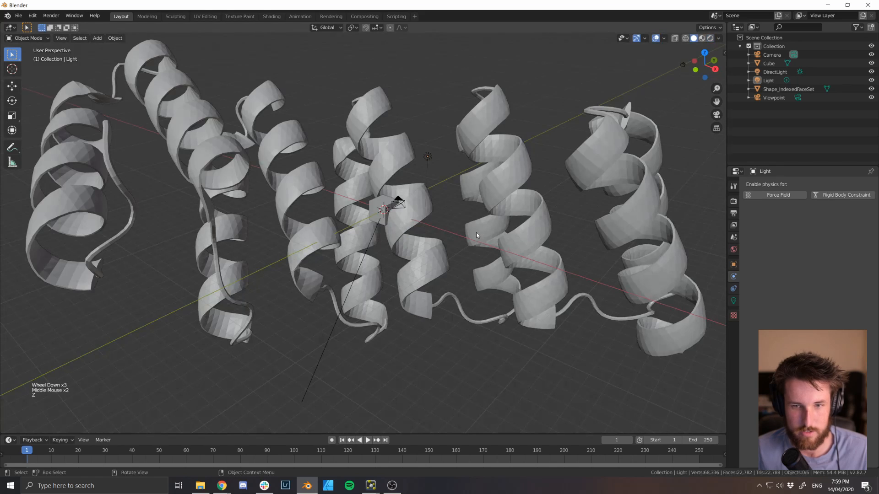
# Select the Light near the central helices to locate it, and examine how it illuminates the protein in rendered shading
pyautogui.click(426, 158)
pyautogui.moveTo(425, 157); pyautogui.dragTo(451, 168, button='middle')
pyautogui.scroll(3, 419, 169)
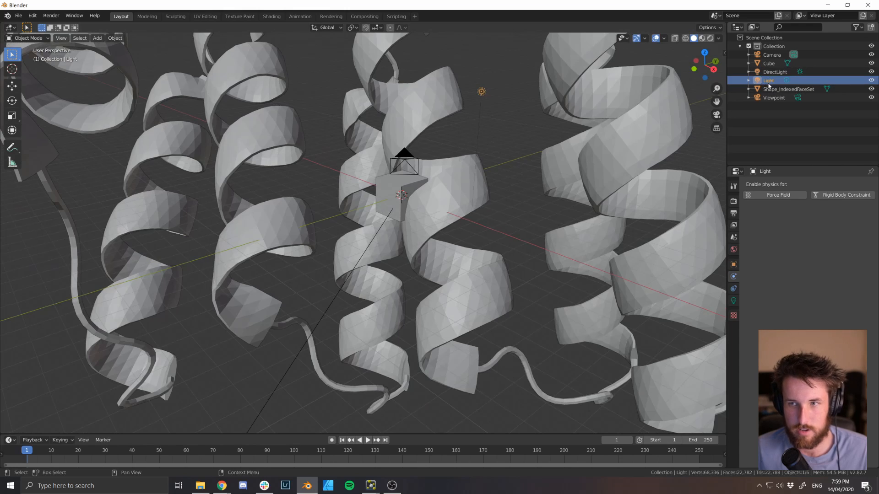
pyautogui.scroll(-2, 466, 167)
pyautogui.scroll(1, 466, 168)
pyautogui.press('z')
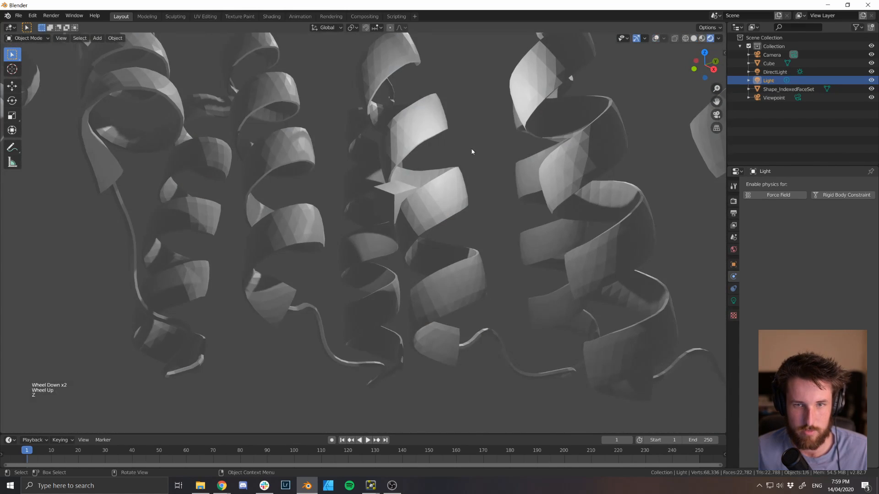
pyautogui.click(471, 168)
pyautogui.moveTo(471, 168); pyautogui.dragTo(393, 162, button='middle')
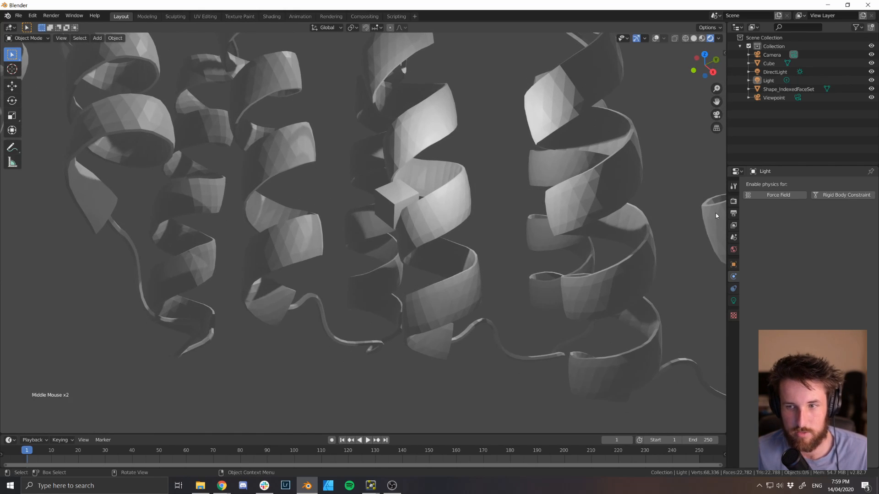
# Change the scene's render engine to Cycles in the render properties
pyautogui.click(503, 225)
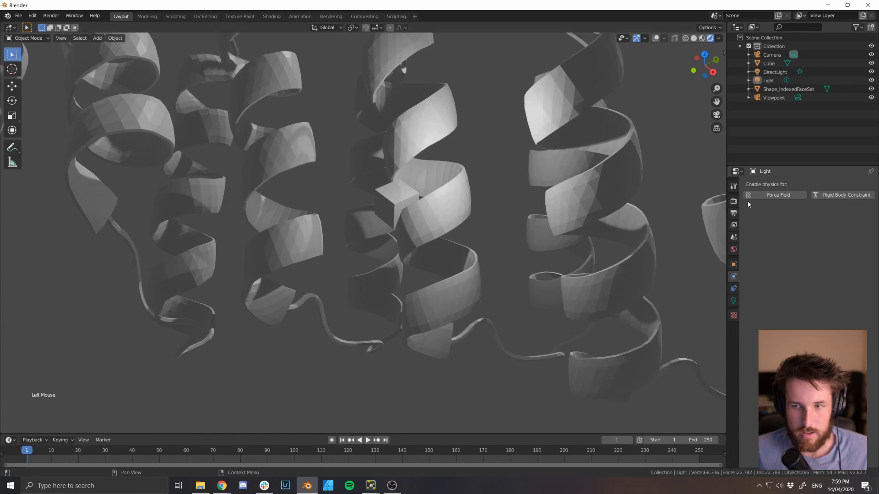
pyautogui.click(734, 201)
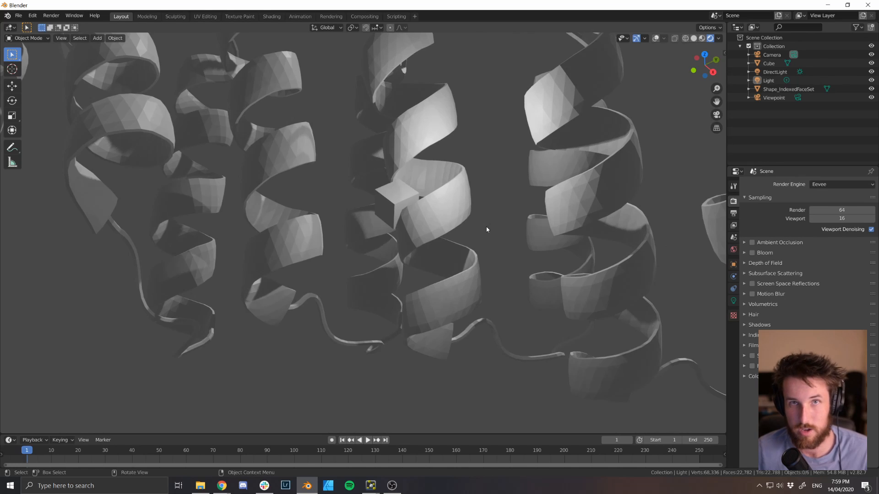
pyautogui.moveTo(484, 227)
pyautogui.mouseDown(button='middle')
pyautogui.moveTo(467, 230)
pyautogui.moveTo(479, 218)
pyautogui.moveTo(484, 225)
pyautogui.mouseUp(button='middle')
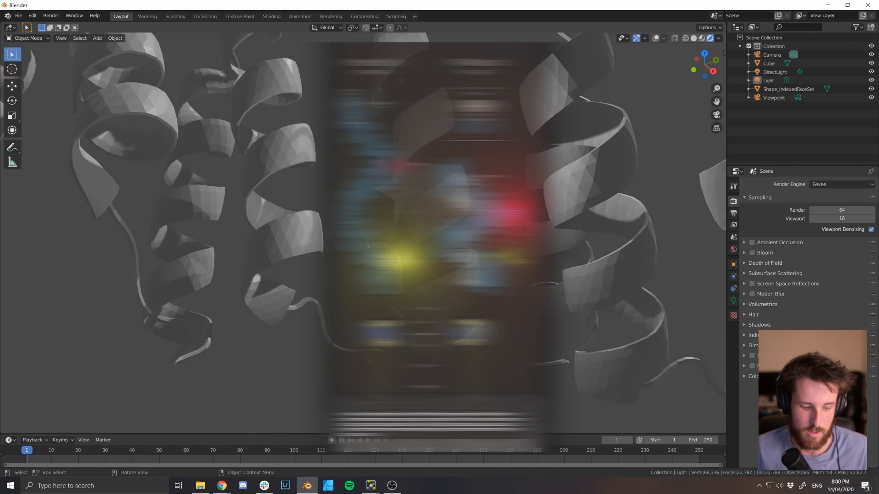
pyautogui.click(837, 185)
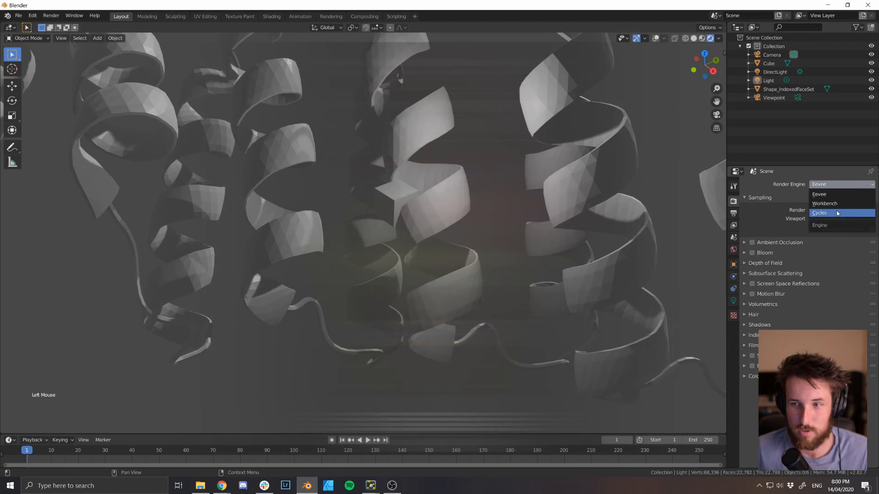
pyautogui.click(836, 212)
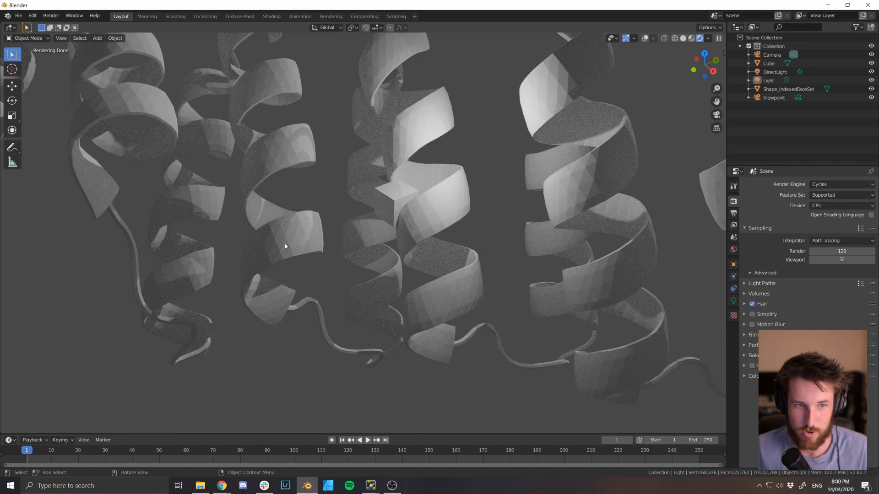
# Set the Cycles render device to GPU Compute and switch it back to CPU to compare the viewport rendering
pyautogui.click(854, 208)
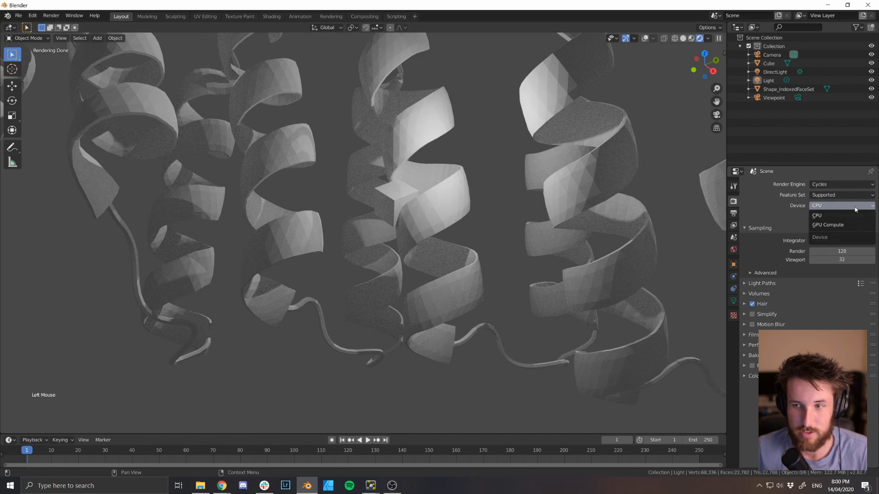
pyautogui.click(823, 205)
pyautogui.click(828, 205)
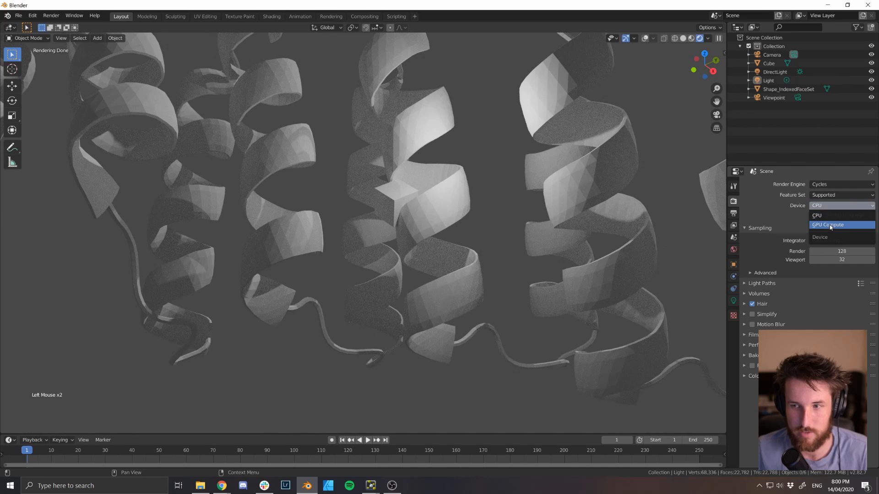
pyautogui.click(829, 224)
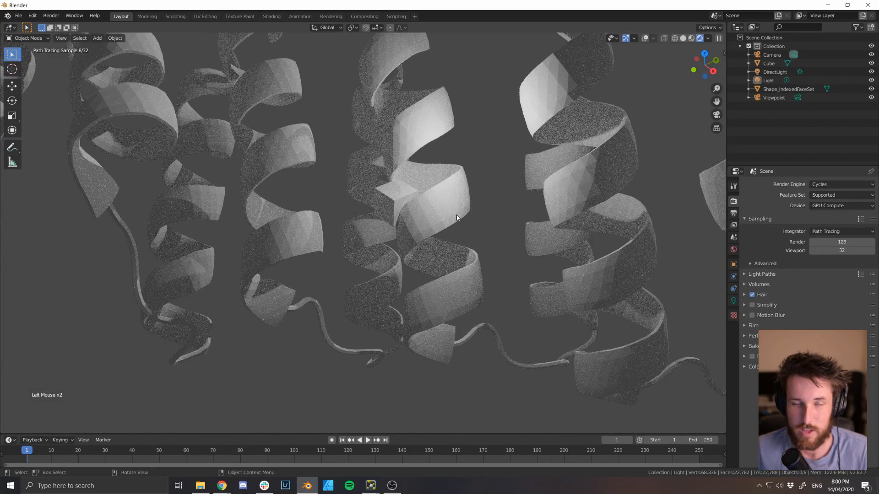
pyautogui.click(824, 208)
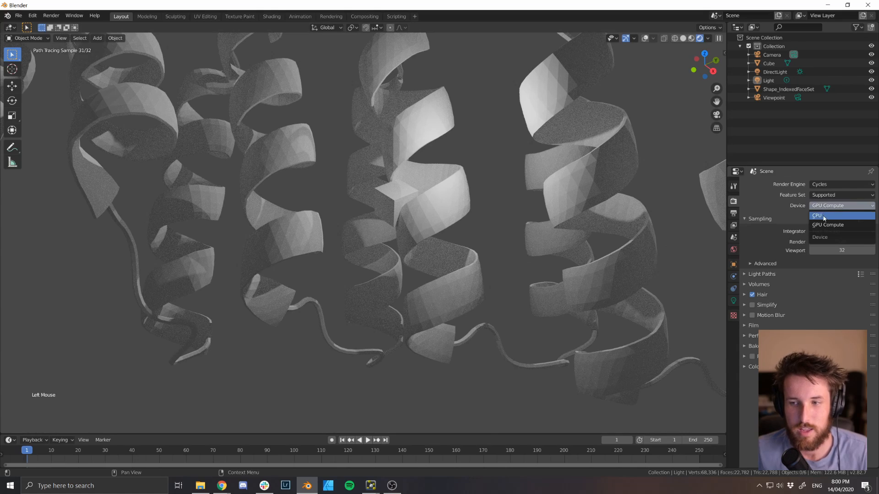
pyautogui.click(820, 215)
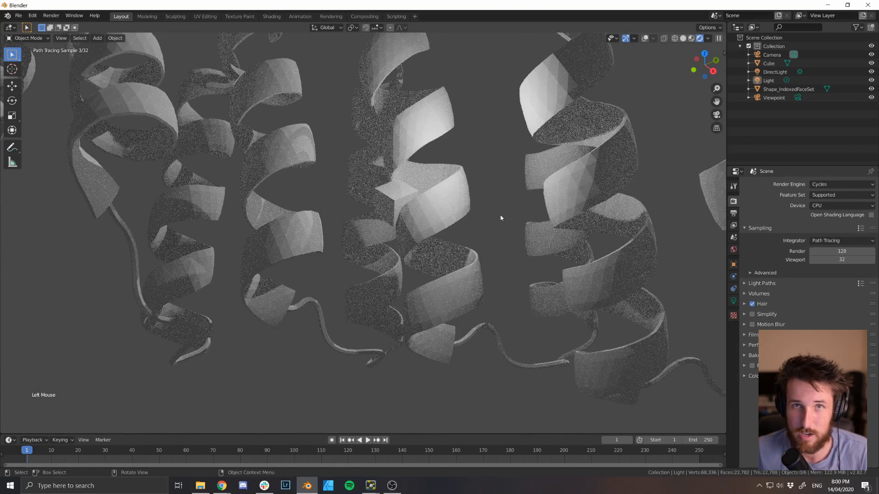
# Set the Cycles render device to GPU Compute with the whole protein in view
pyautogui.scroll(-4, 495, 215)
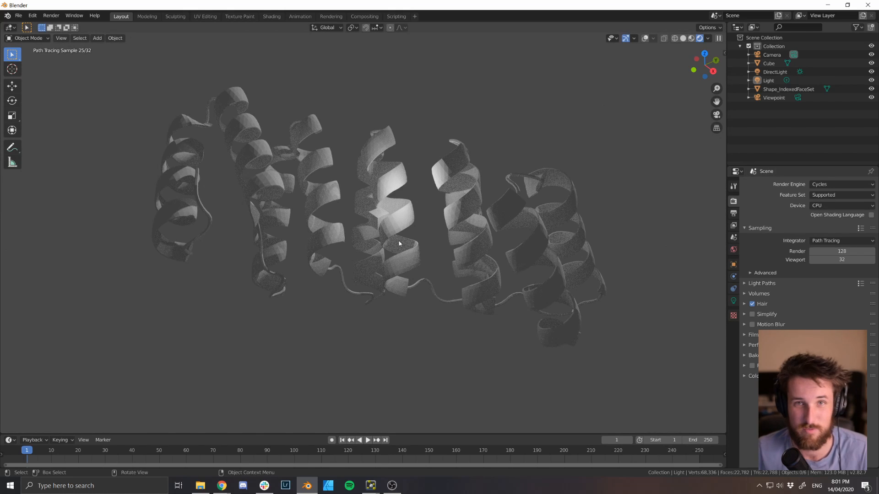
pyautogui.click(837, 205)
pyautogui.click(837, 225)
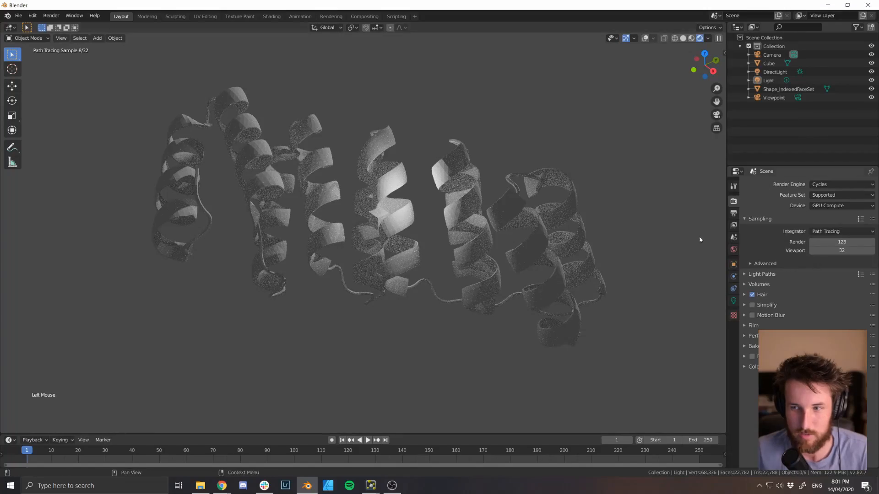
# Examine the Cycles-rendered protein from several distances and angles, and return the viewport to solid shading
pyautogui.moveTo(404, 217)
pyautogui.mouseDown(button='middle')
pyautogui.moveTo(399, 241)
pyautogui.moveTo(399, 218)
pyautogui.mouseUp(button='middle')
pyautogui.scroll(3, 400, 241)
pyautogui.scroll(2, 411, 236)
pyautogui.scroll(-4, 470, 185)
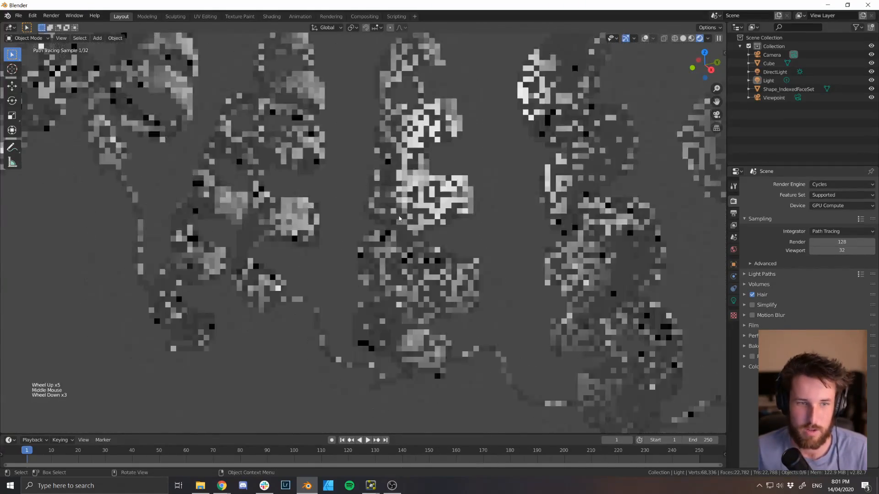
pyautogui.moveTo(423, 210); pyautogui.dragTo(428, 237, button='middle')
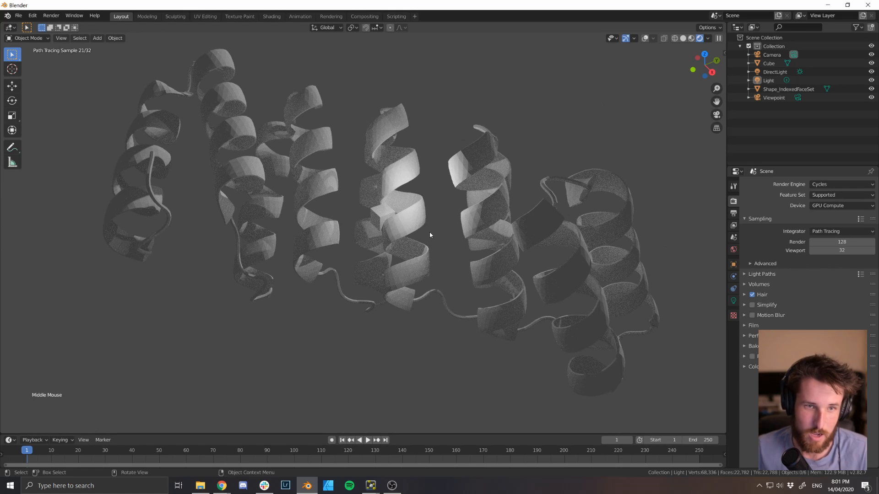
pyautogui.scroll(-1, 430, 235)
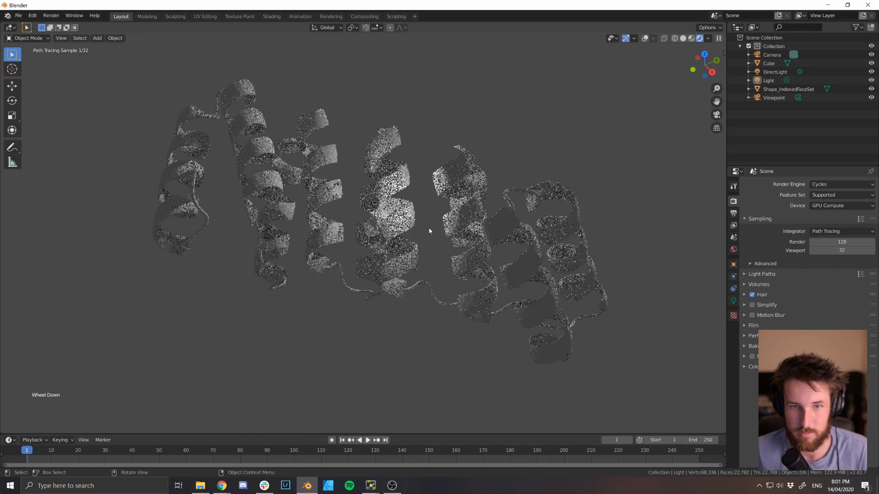
pyautogui.press('z')
pyautogui.click(481, 228)
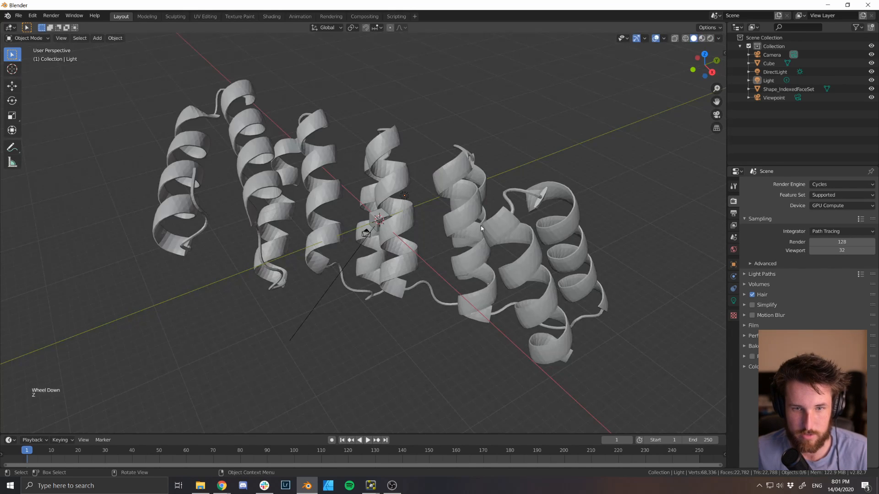
pyautogui.moveTo(442, 248); pyautogui.dragTo(415, 242, button='middle')
pyautogui.scroll(-1, 414, 242)
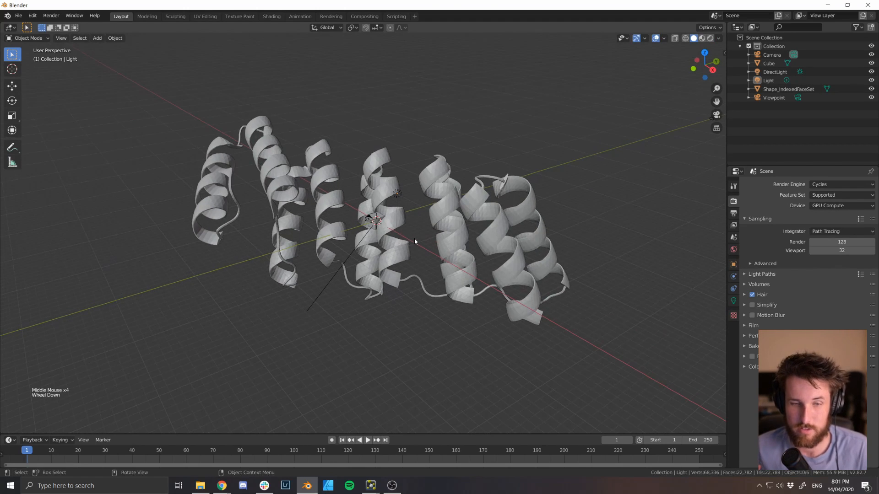
pyautogui.press('shift')
pyautogui.hotkey('shift', 'a')
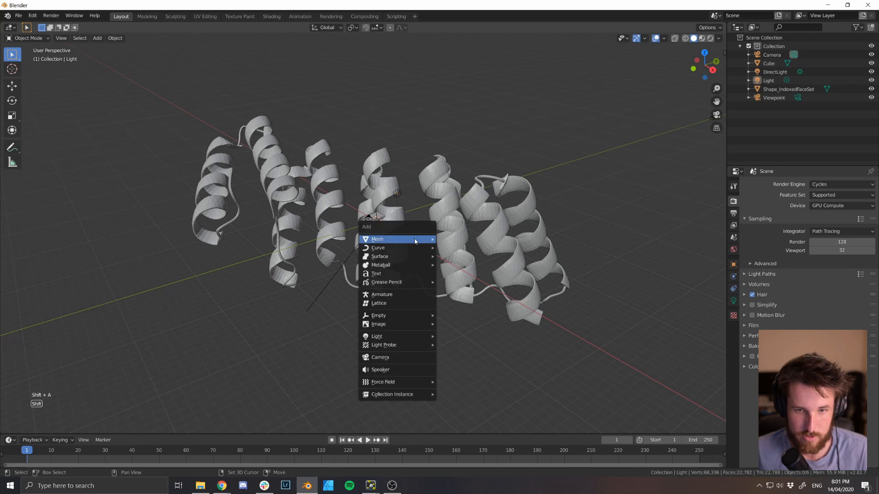
pyautogui.moveTo(415, 239)
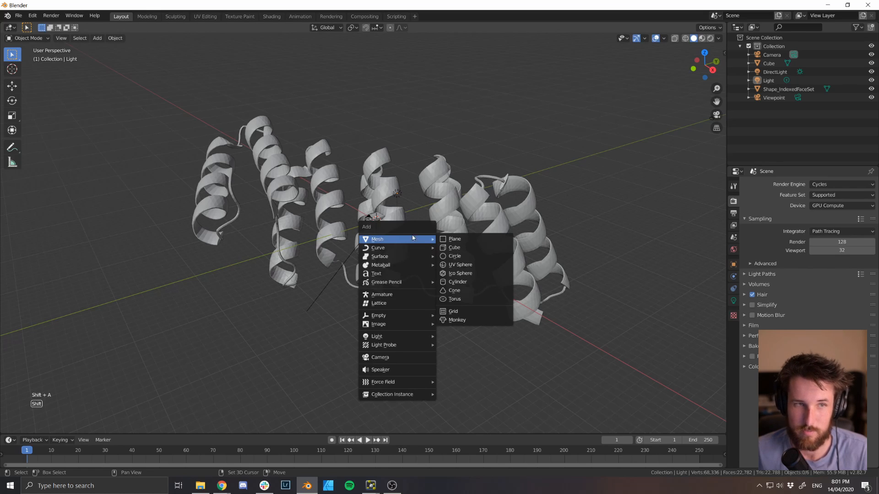
pyautogui.click(115, 39)
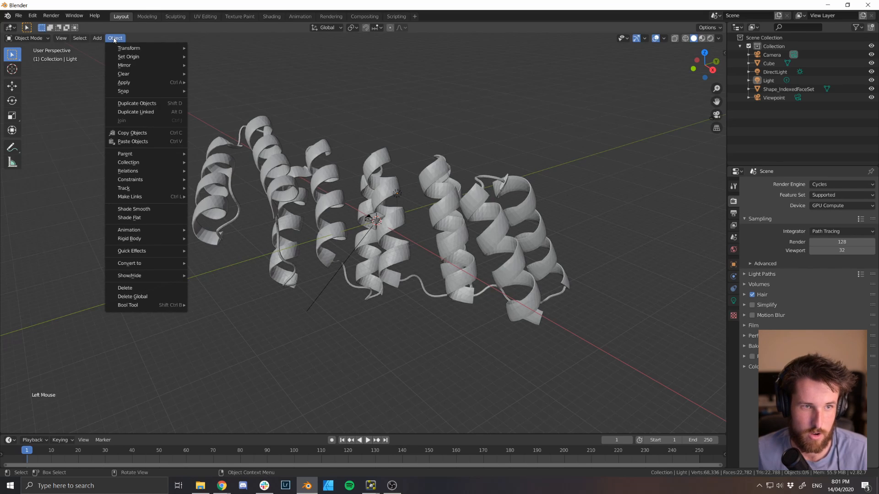
pyautogui.moveTo(97, 39)
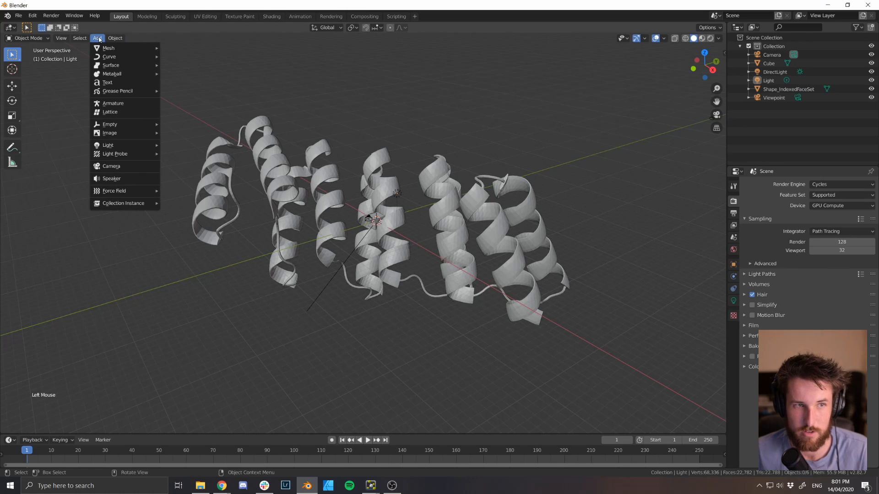
pyautogui.click(97, 38)
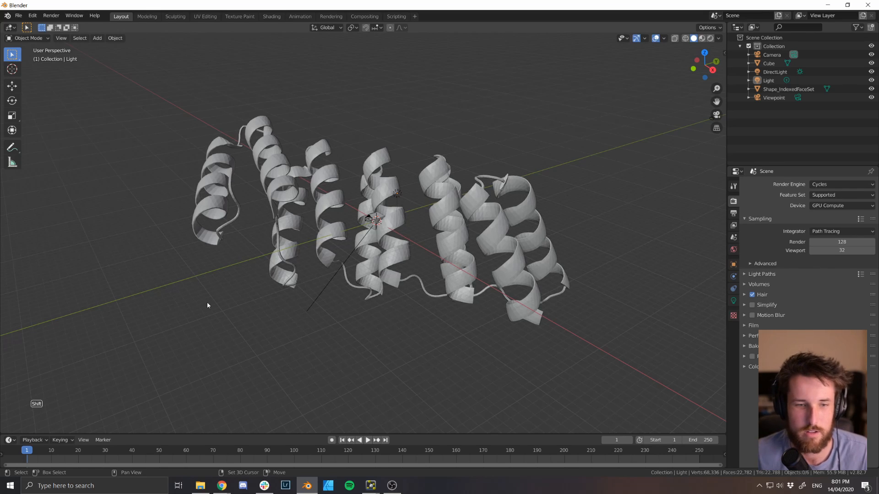
# Add a plane mesh at the scene origin, among the protein's helices
pyautogui.hotkey('shift', 'a')
pyautogui.moveTo(207, 303)
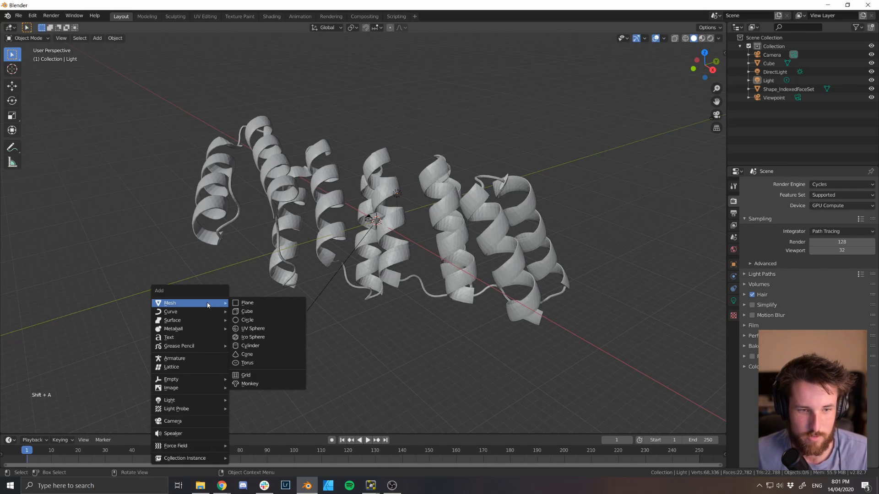
pyautogui.click(251, 307)
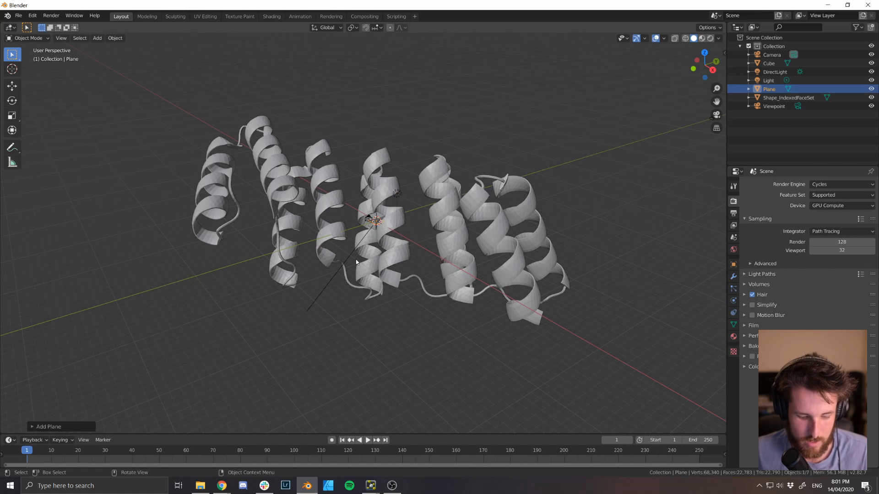
pyautogui.scroll(9, 372, 249)
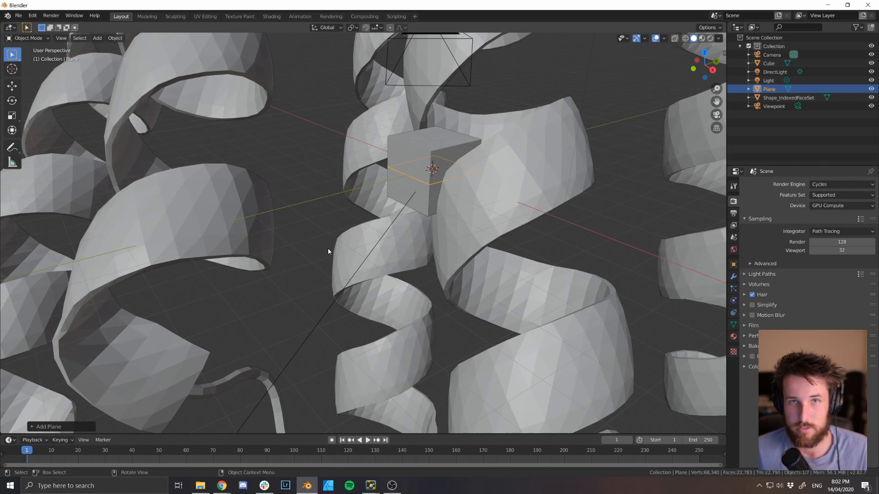
# Select the default cube at the origin, checking its entry in the scene's object list against the camera and DirectLight entries
pyautogui.scroll(-3, 328, 251)
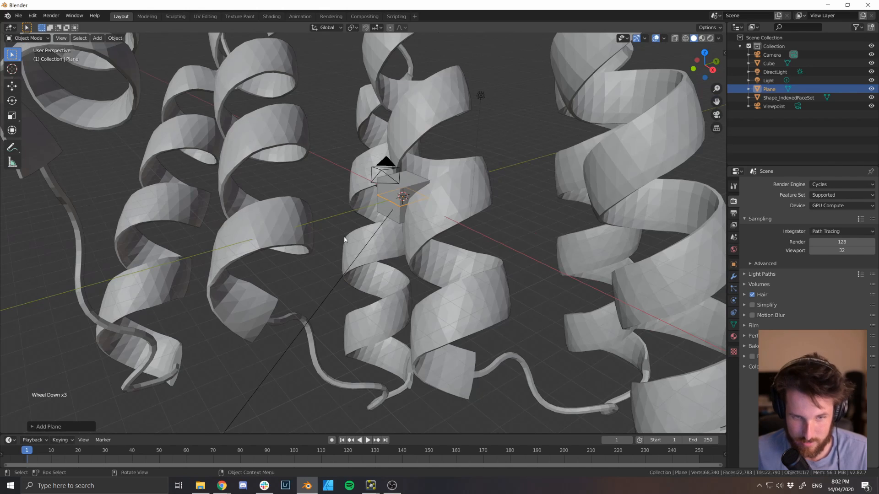
pyautogui.click(421, 179)
pyautogui.moveTo(421, 211); pyautogui.dragTo(430, 199, button='middle')
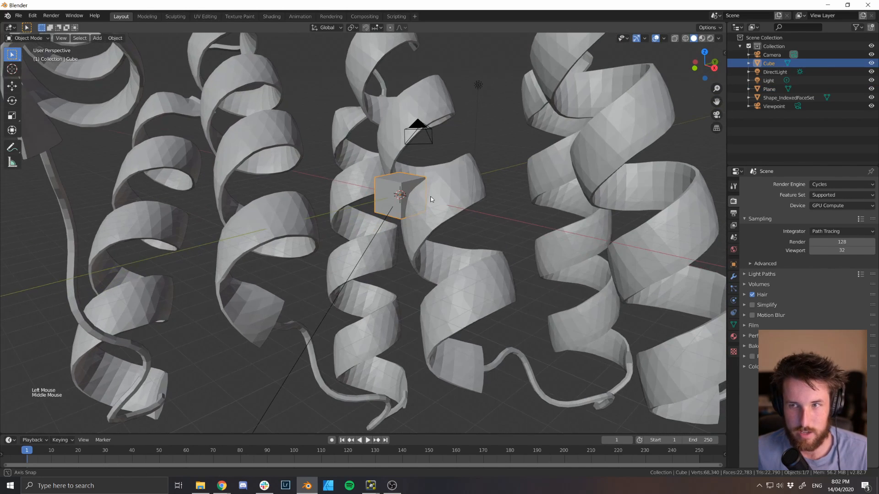
pyautogui.click(777, 72)
pyautogui.click(773, 63)
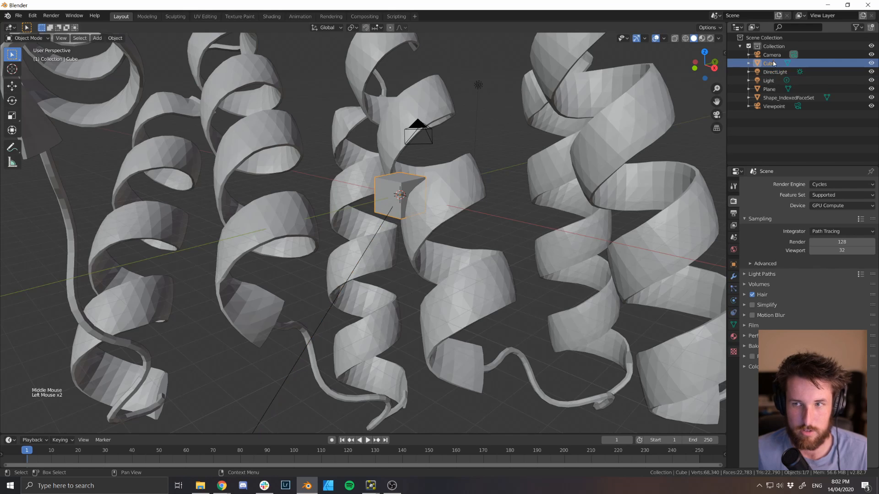
pyautogui.click(772, 55)
pyautogui.click(772, 63)
pyautogui.click(773, 72)
pyautogui.click(773, 64)
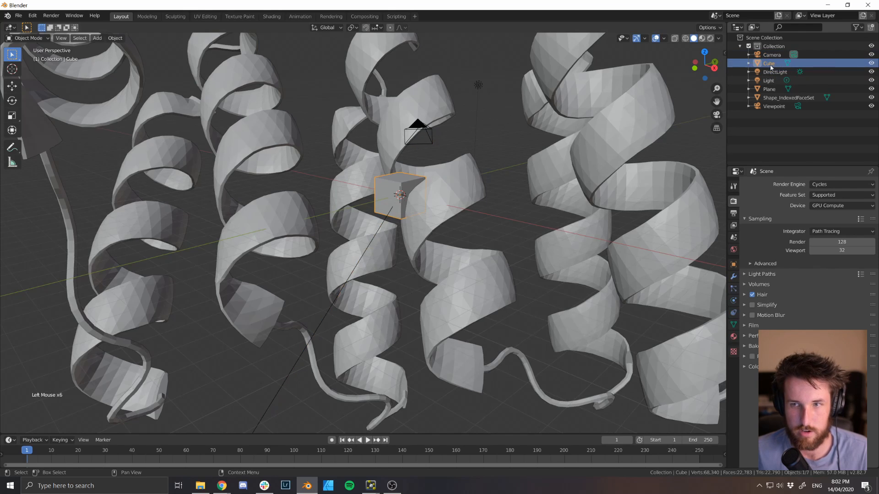
pyautogui.moveTo(395, 220); pyautogui.dragTo(394, 216, button='middle')
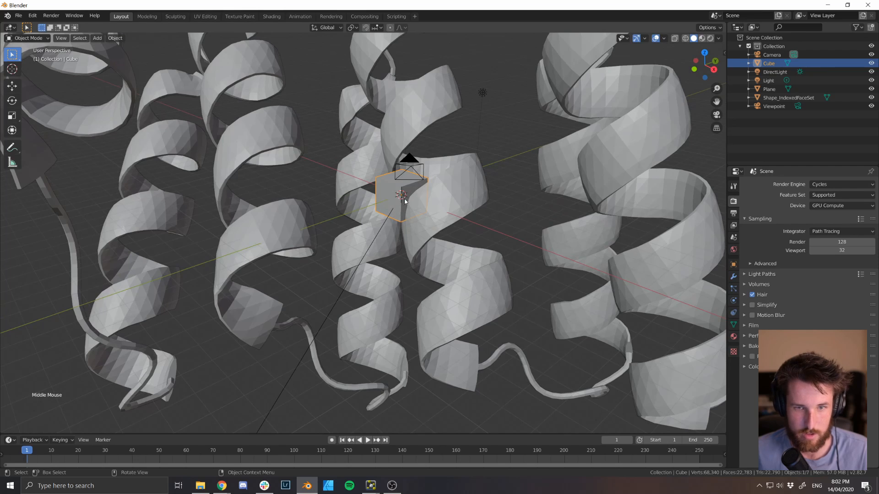
# Try moving the cube freely about 4.2 m away from the origin, and undo the move
pyautogui.press('g')
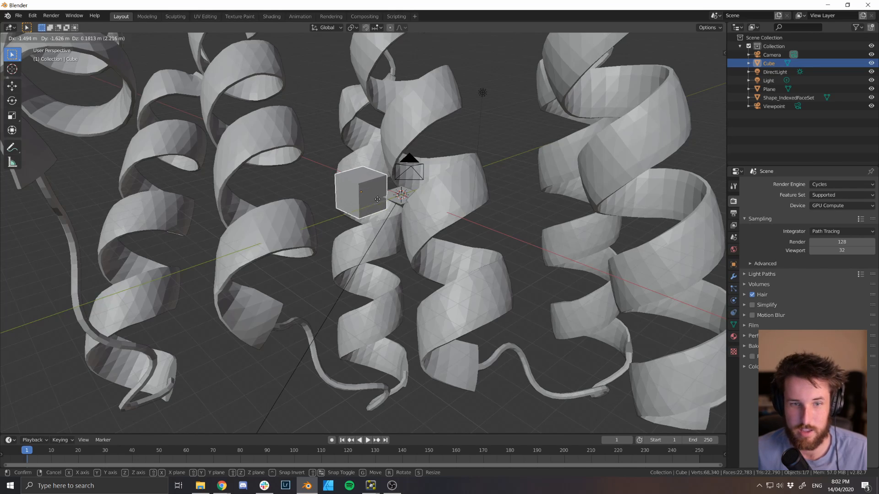
pyautogui.click(339, 182)
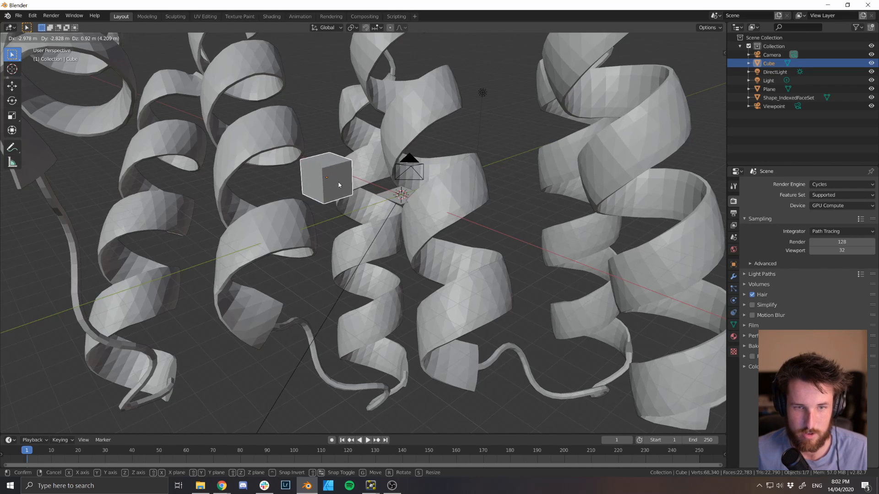
pyautogui.hotkey('ctrl', 'z')
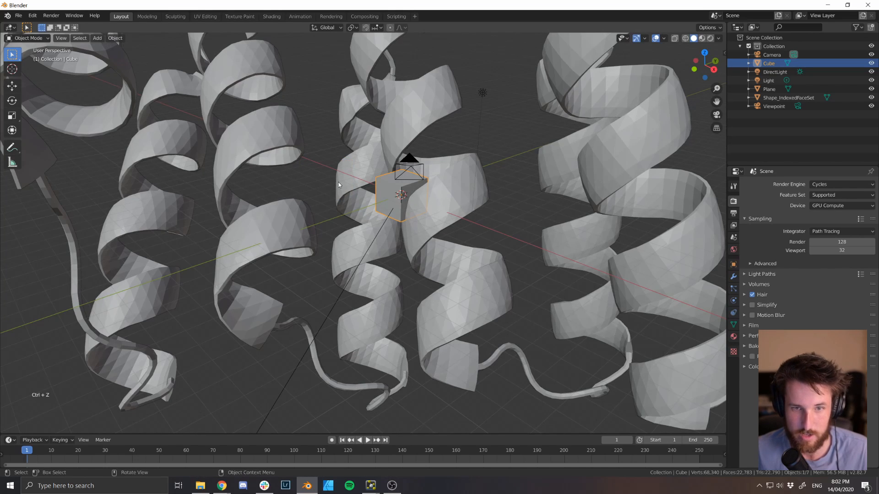
# Try the X, Y and Z movement constraints on the cube and move it along global Y, clear of the central helices
pyautogui.press('g')
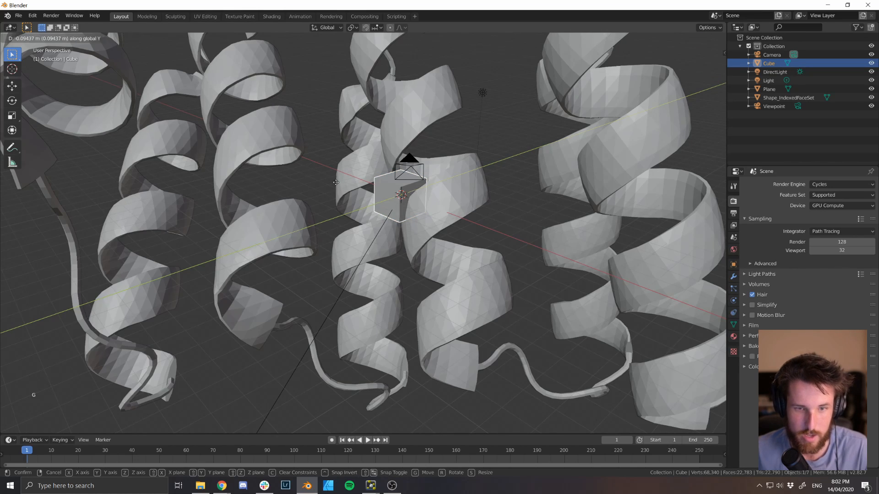
pyautogui.press('y')
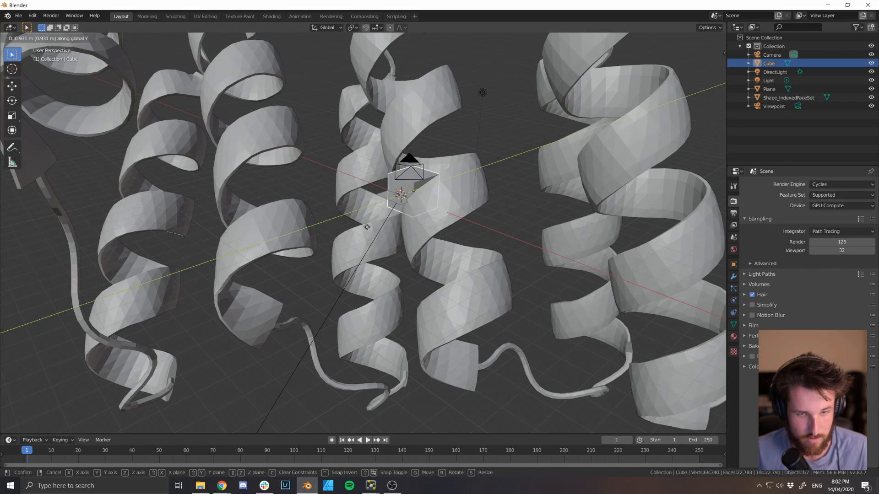
pyautogui.press('x')
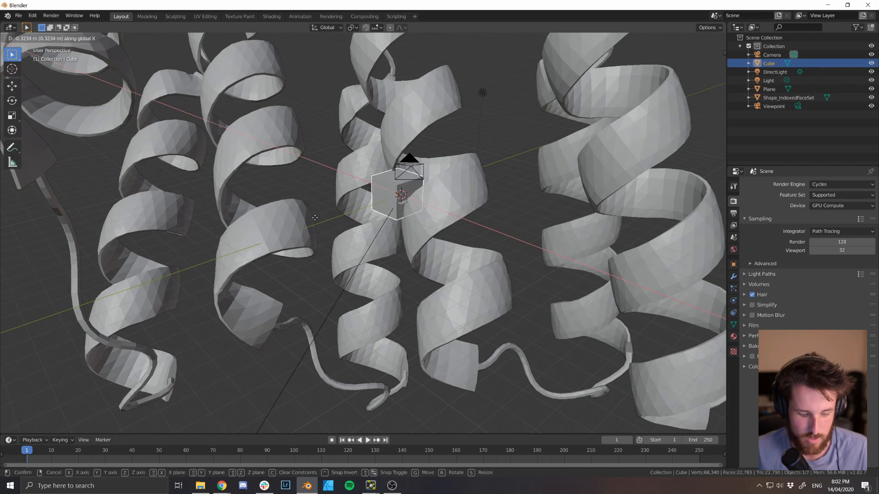
pyautogui.press('z')
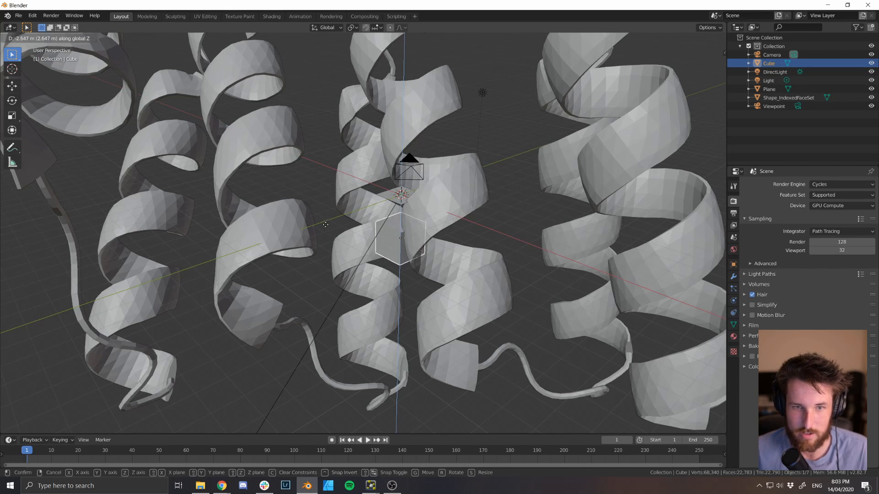
pyautogui.press('x')
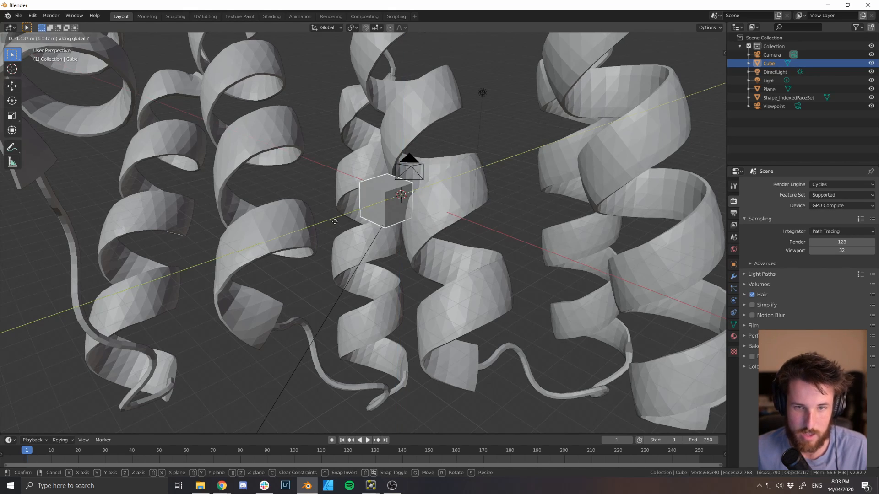
pyautogui.press('y')
pyautogui.click(449, 187)
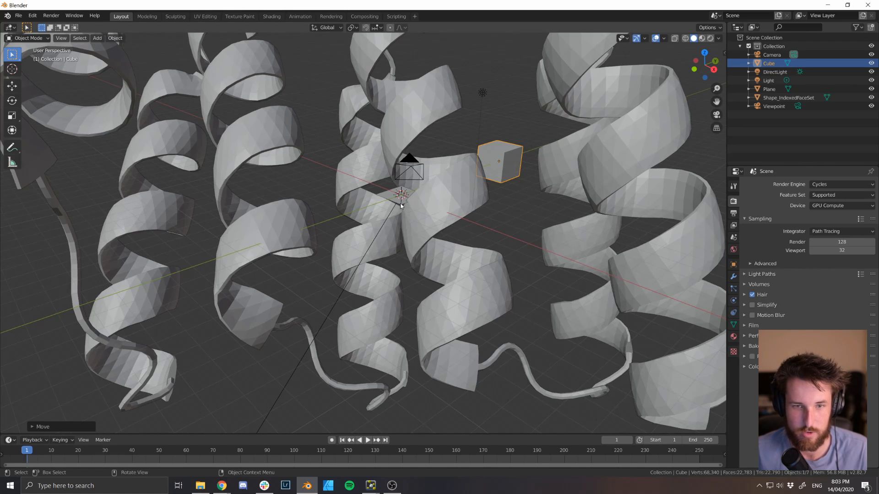
# Select the plane at the origin and scale it up uniformly into a large floor extending well beyond the protein
pyautogui.scroll(4, 378, 220)
pyautogui.click(432, 157)
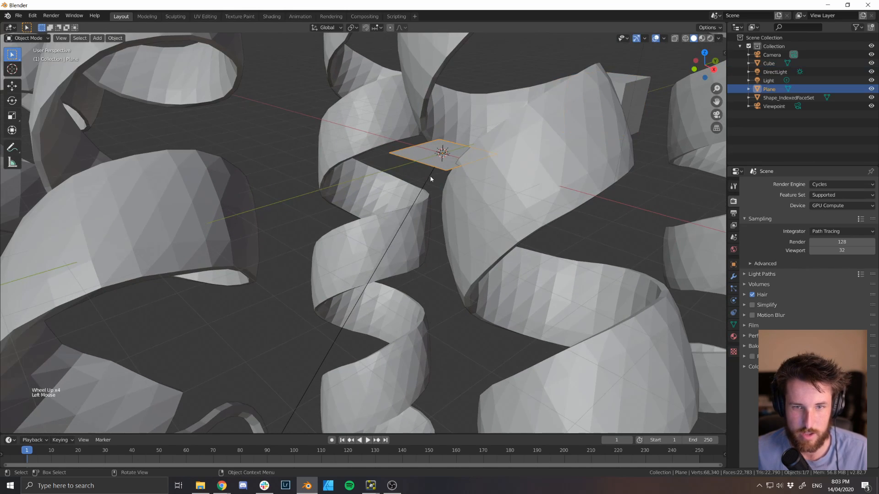
pyautogui.scroll(-11, 394, 161)
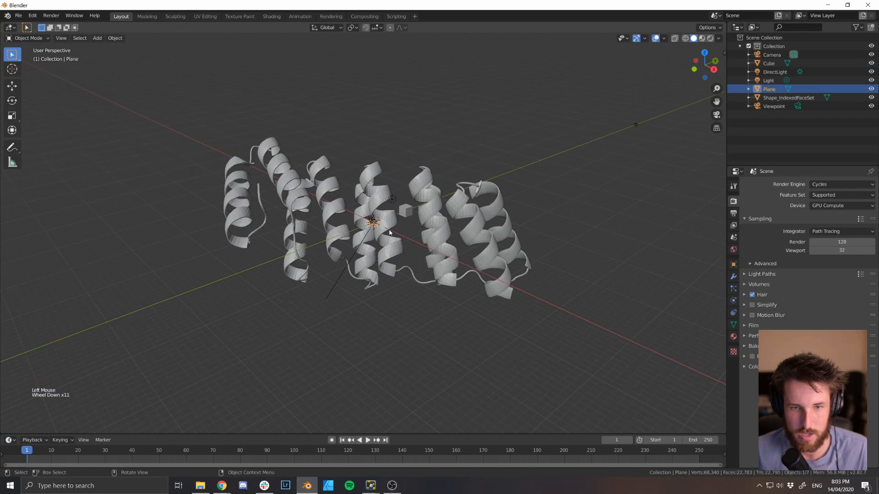
pyautogui.scroll(4, 390, 232)
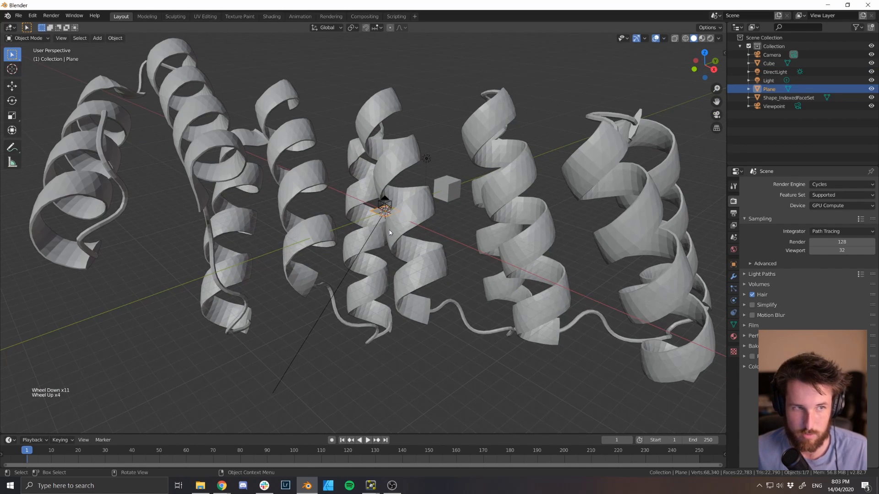
pyautogui.press('s')
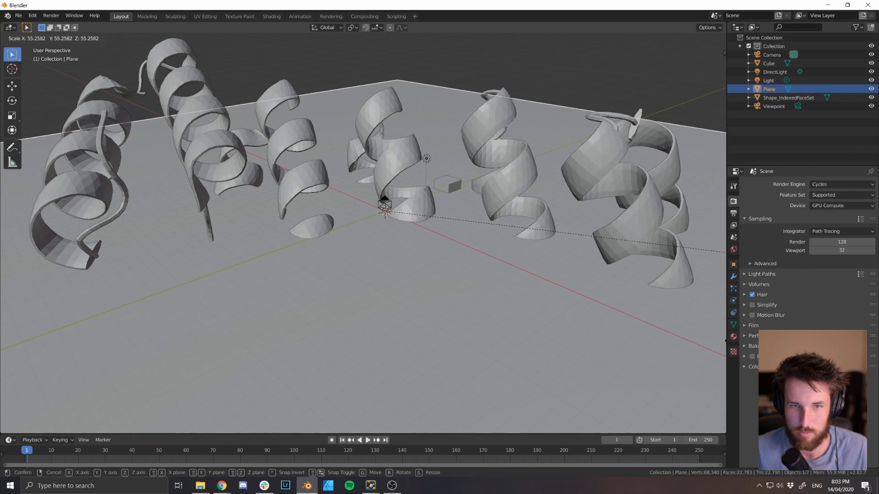
pyautogui.click(254, 394)
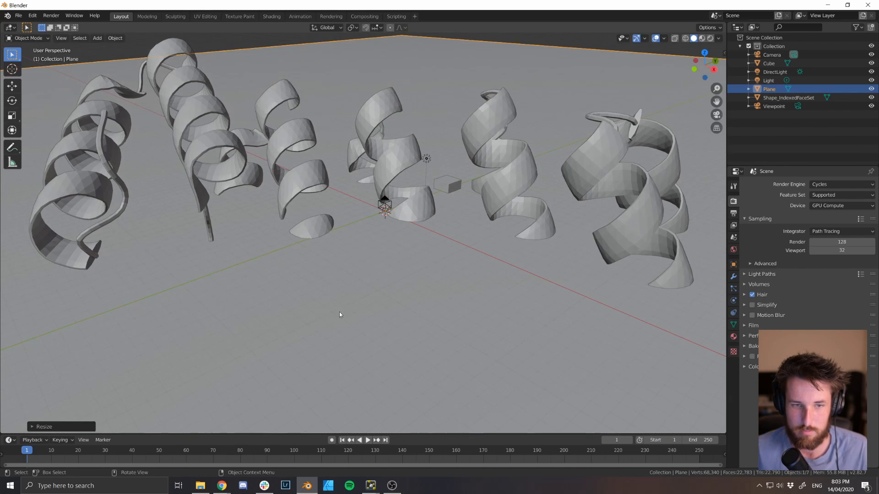
pyautogui.scroll(-7, 352, 288)
pyautogui.scroll(-8, 352, 287)
pyautogui.scroll(11, 362, 282)
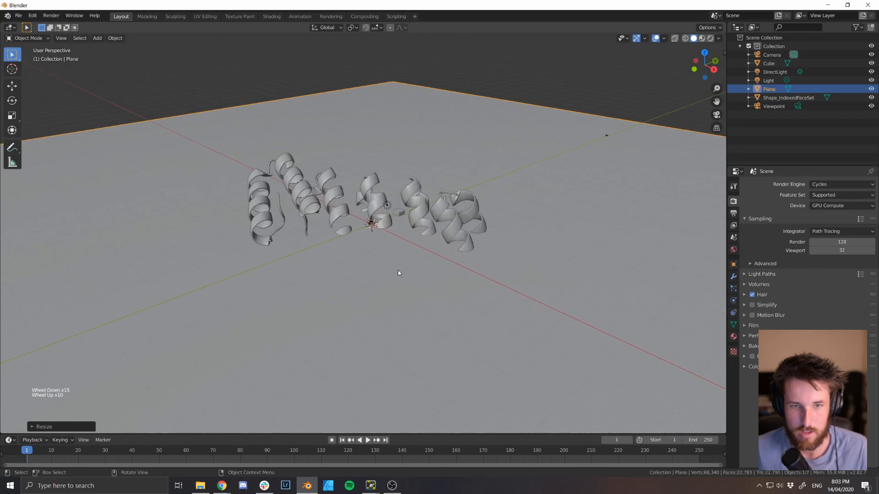
pyautogui.scroll(3, 446, 227)
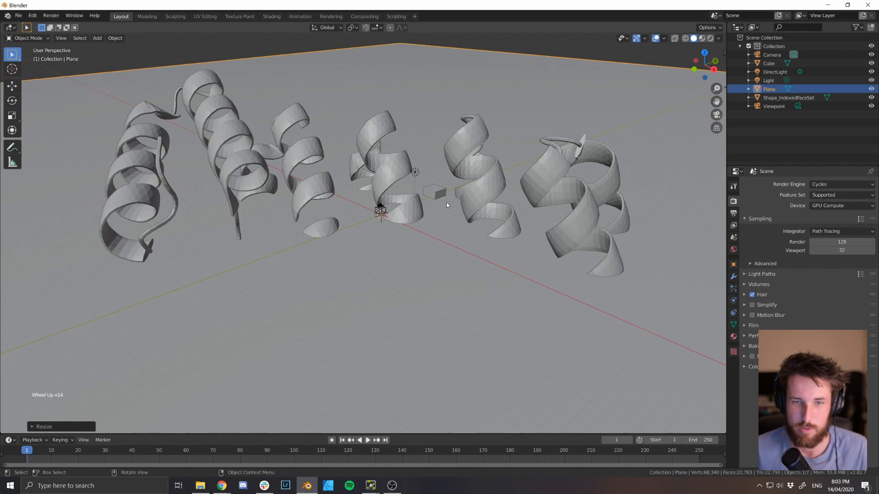
# Raise the protein mesh along the global Z axis so that it sits entirely above the floor plane
pyautogui.click(397, 173)
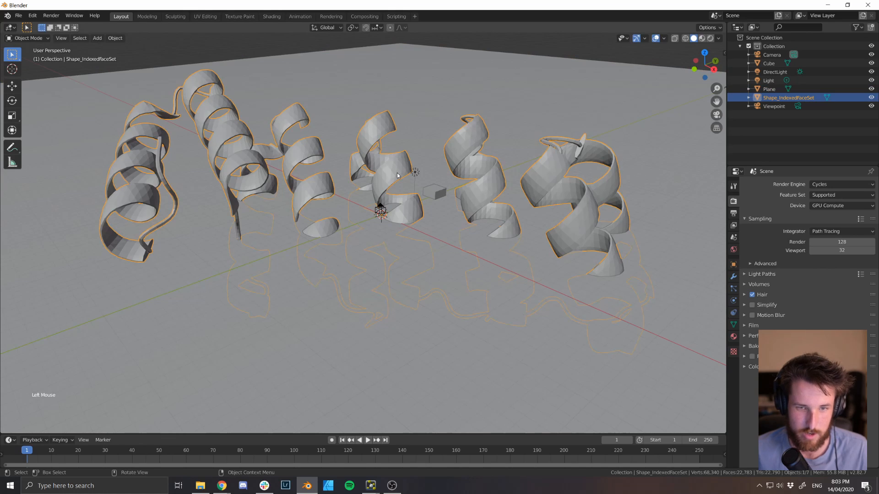
pyautogui.press('g')
pyautogui.press('z')
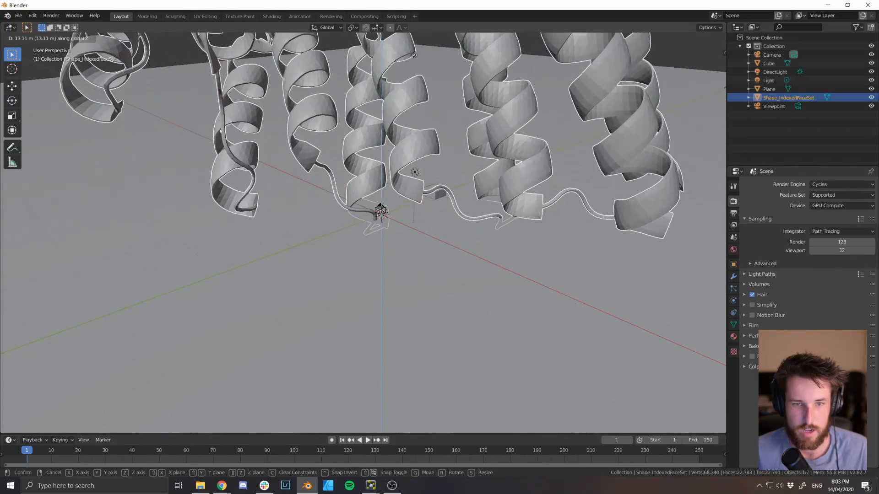
pyautogui.click(426, 426)
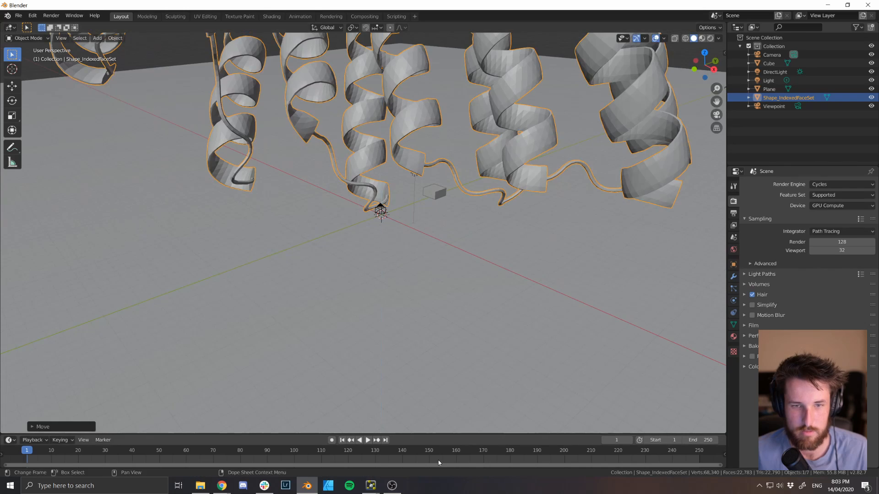
pyautogui.moveTo(401, 282); pyautogui.dragTo(433, 266, button='middle')
pyautogui.press('g')
pyautogui.press('z')
pyautogui.click(414, 268)
pyautogui.scroll(-4, 434, 266)
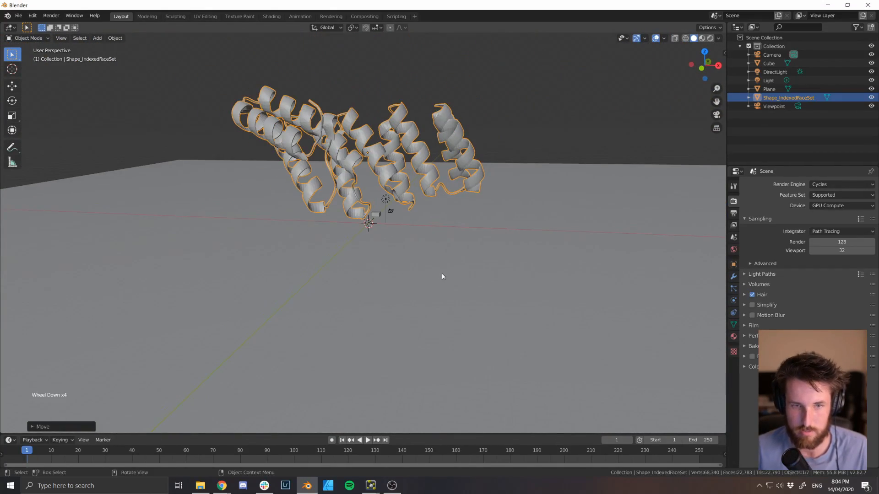
# Select the cube beside the protein and scale it up uniformly to about 12 times its size
pyautogui.moveTo(463, 232); pyautogui.dragTo(431, 240, button='middle')
pyautogui.scroll(2, 441, 235)
pyautogui.click(412, 202)
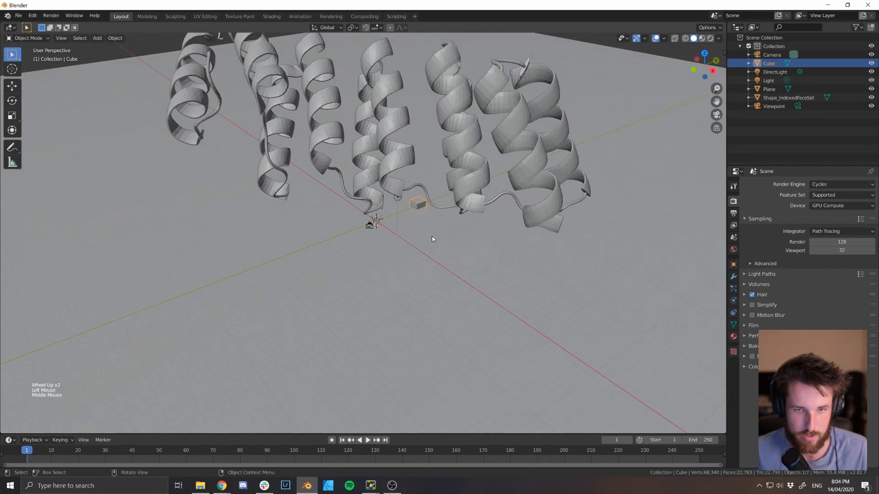
pyautogui.press('s')
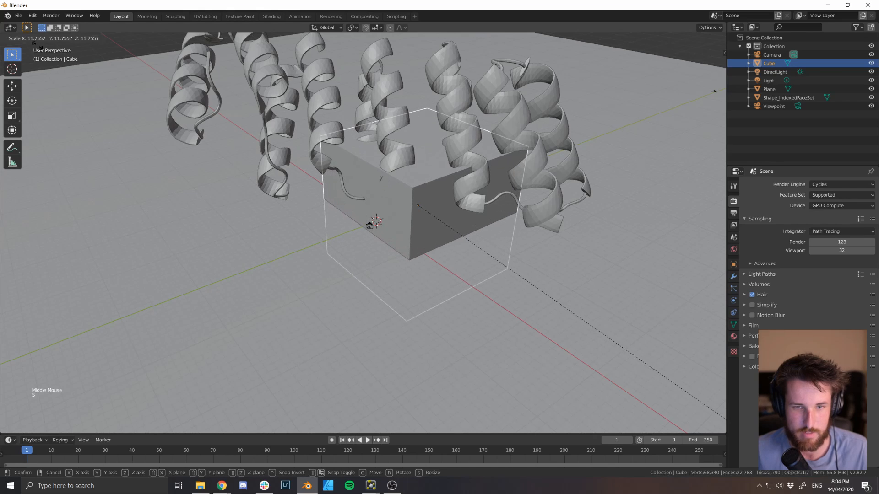
pyautogui.click(710, 412)
pyautogui.scroll(-8, 383, 127)
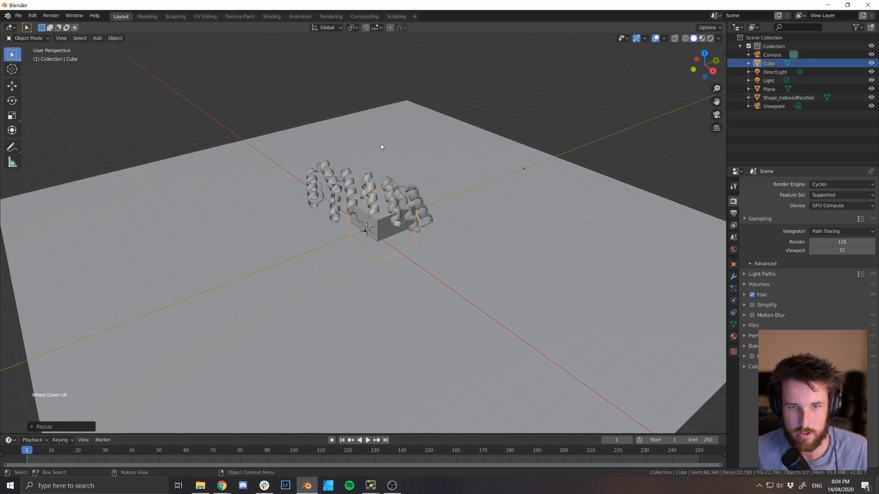
# Raise the cube about 11.6 m along the global Z axis so that it rests on the floor plane
pyautogui.scroll(4, 398, 204)
pyautogui.scroll(1, 399, 205)
pyautogui.press('g')
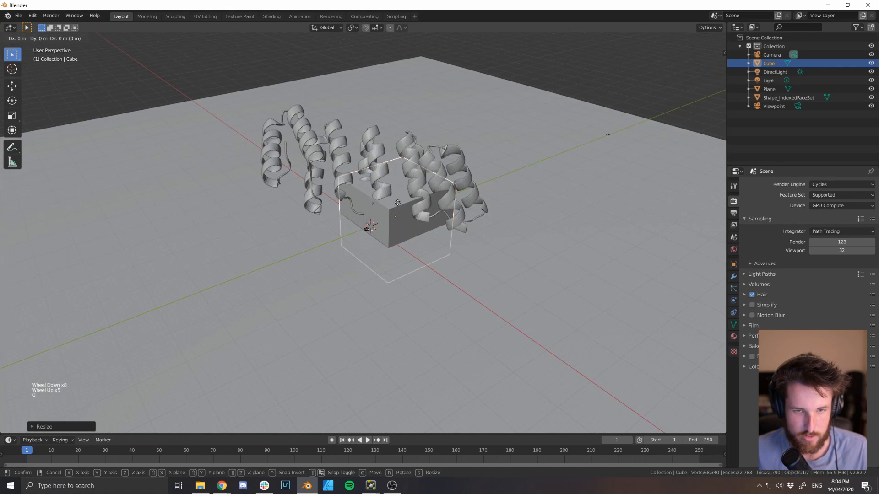
pyautogui.press('z')
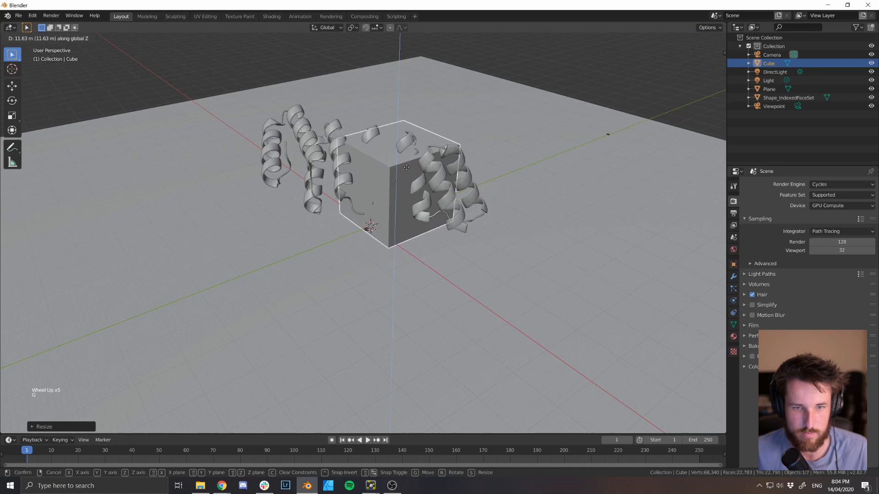
pyautogui.click(410, 169)
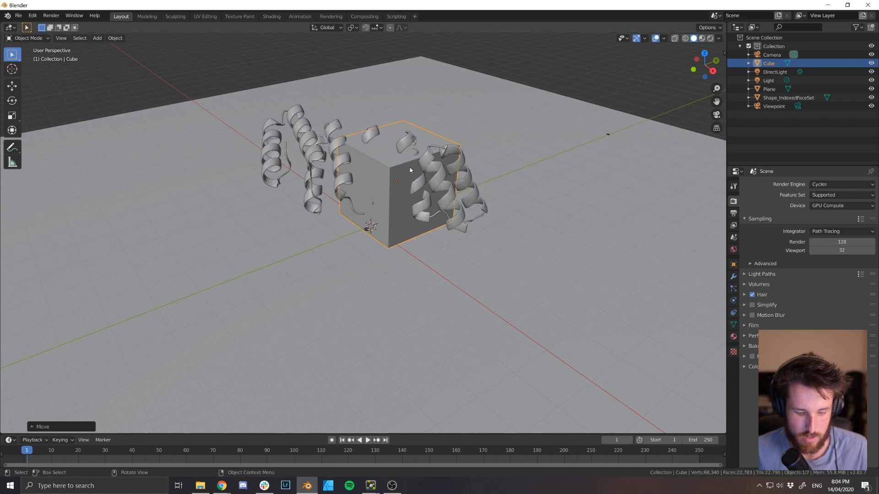
# Move the cube with global Z locked so that it slides across the floor to stand behind the central helices
pyautogui.press('g')
pyautogui.hotkey('shift', 'z')
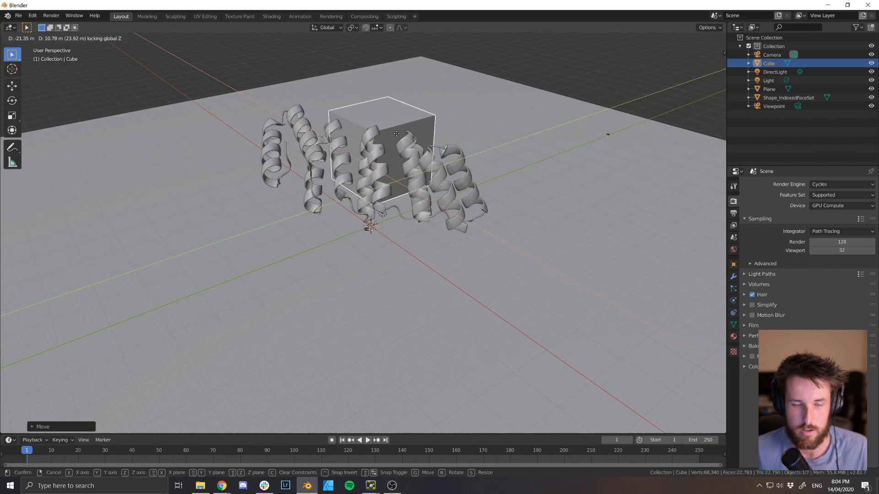
pyautogui.click(404, 133)
pyautogui.press('g')
pyautogui.hotkey('shift', 'z')
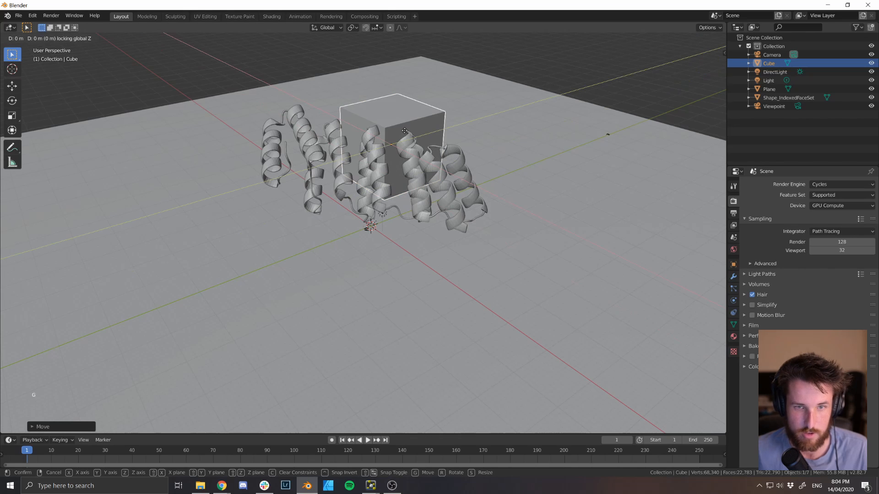
pyautogui.click(406, 131)
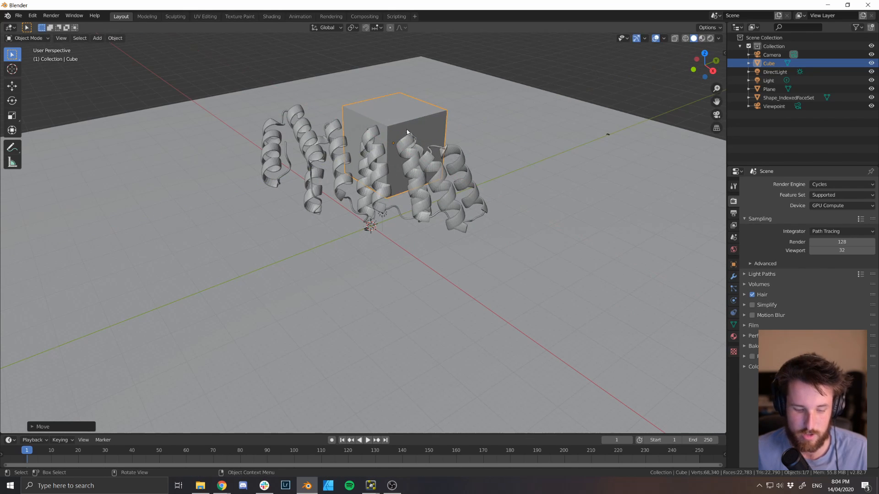
# Try moving the cube with the global X axis locked, and cancel the move
pyautogui.press('g')
pyautogui.hotkey('shift', 'x')
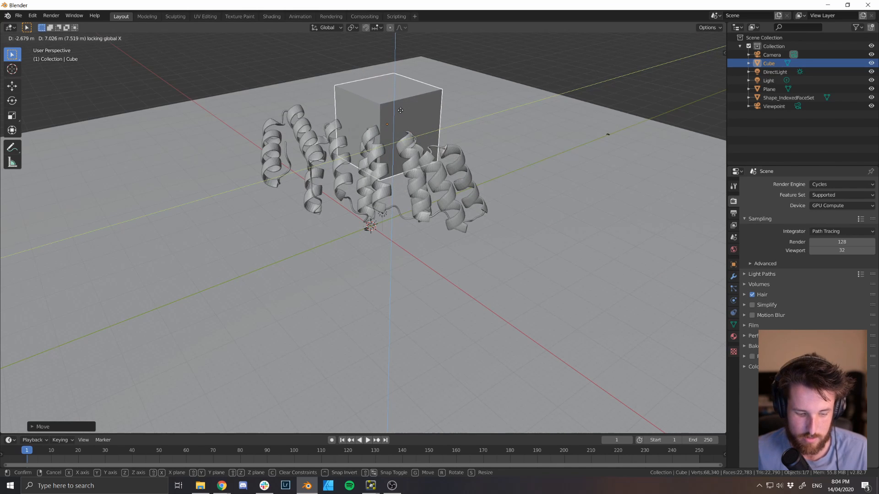
pyautogui.press('Escape')
# Show the viewport in Rendered shading and examine how the light and shadows fall across the protein, cube and floor
pyautogui.moveTo(359, 153)
pyautogui.mouseDown(button='middle')
pyautogui.moveTo(240, 125)
pyautogui.moveTo(270, 123)
pyautogui.moveTo(348, 157)
pyautogui.mouseUp(button='middle')
pyautogui.press('z')
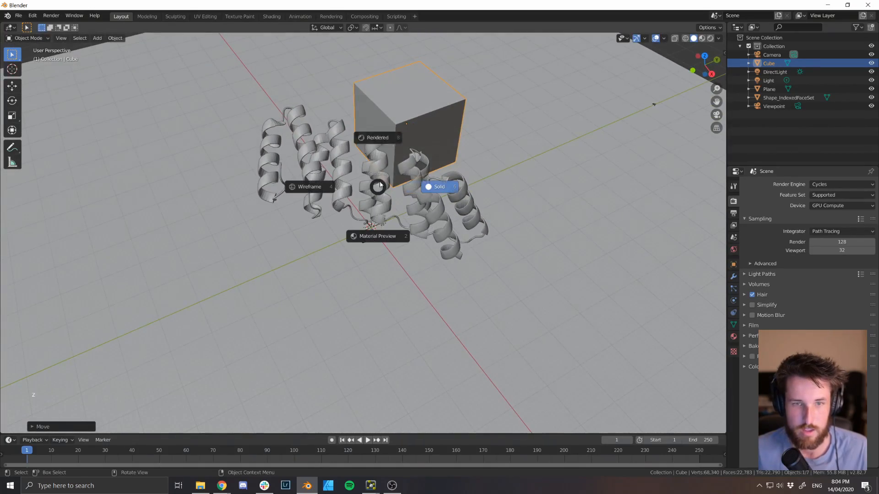
pyautogui.click(383, 142)
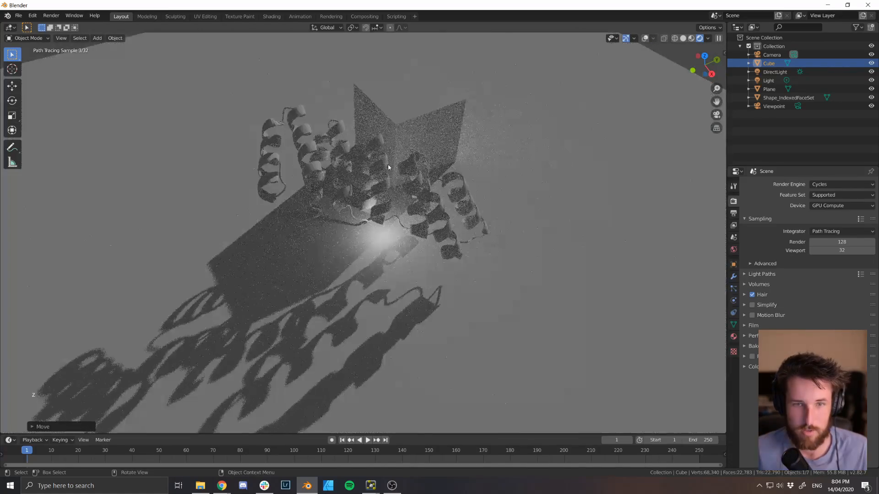
pyautogui.moveTo(377, 179); pyautogui.dragTo(378, 167, button='middle')
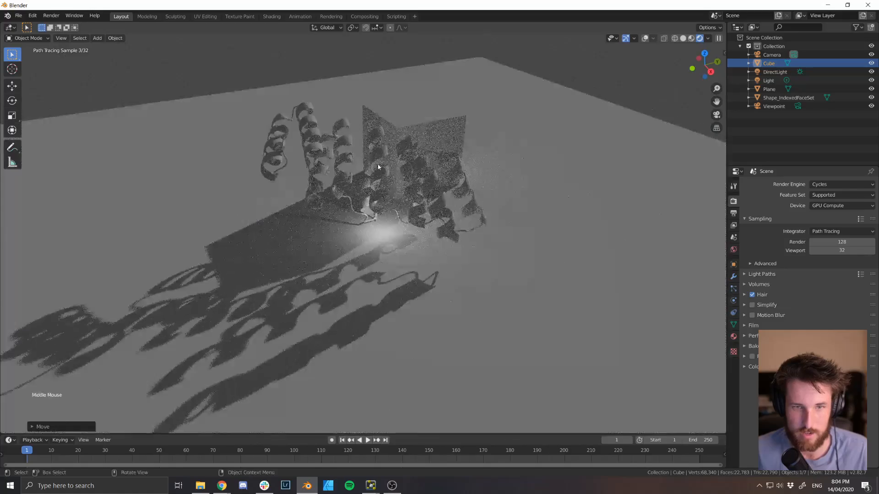
pyautogui.moveTo(391, 204); pyautogui.dragTo(375, 194, button='middle')
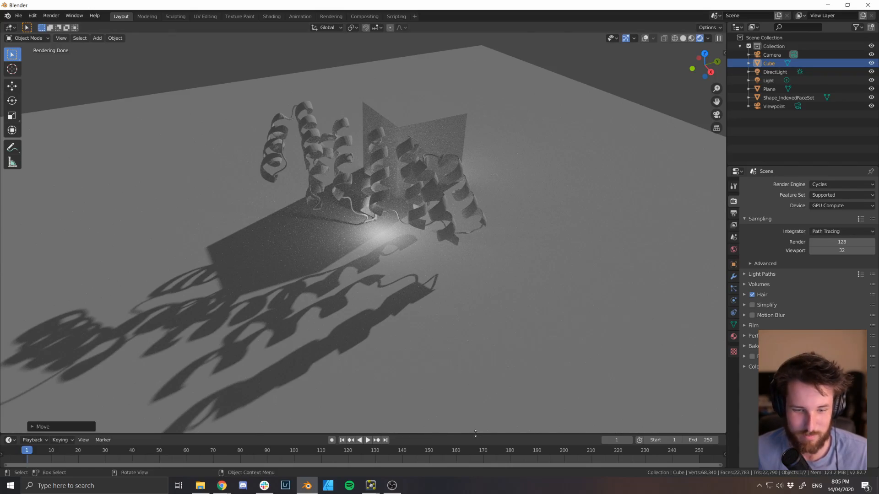
# Enlarge the timeline area upward until it takes up nearly half of the window height
pyautogui.moveTo(476, 434); pyautogui.dragTo(476, 418)
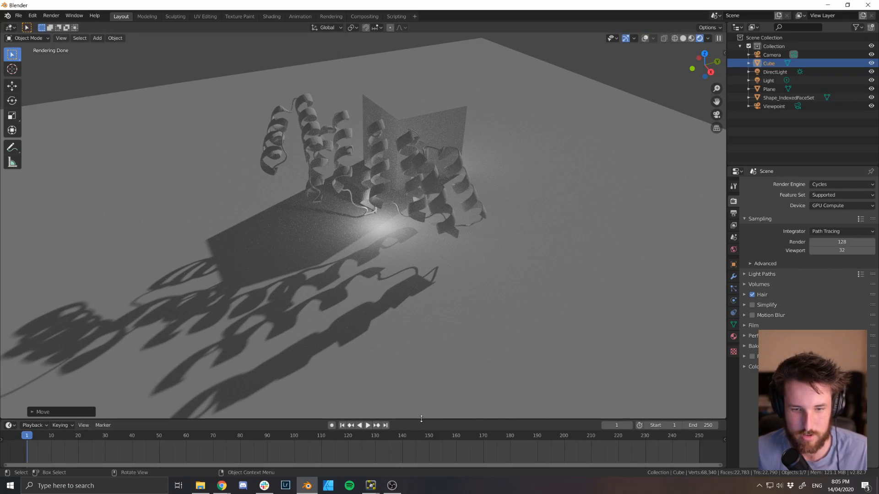
pyautogui.moveTo(420, 420); pyautogui.dragTo(435, 269)
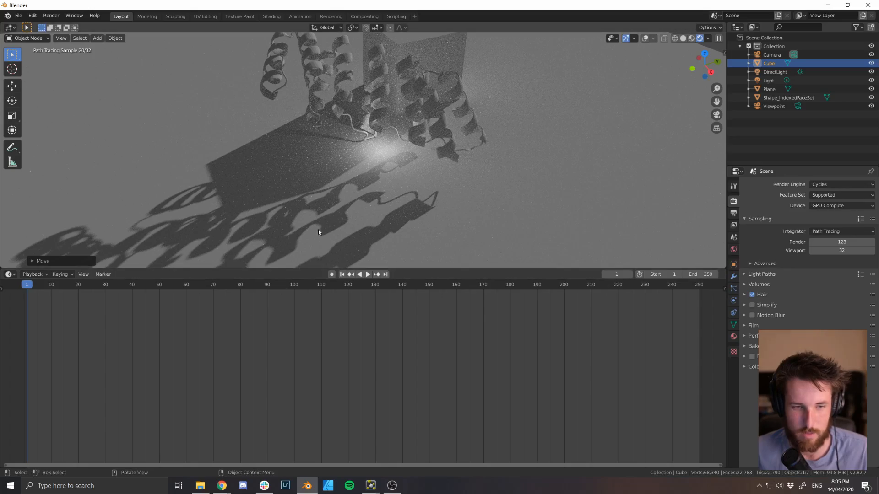
pyautogui.keyDown('shift'); pyautogui.moveTo(386, 136); pyautogui.dragTo(394, 186, button='middle'); pyautogui.keyUp('shift')
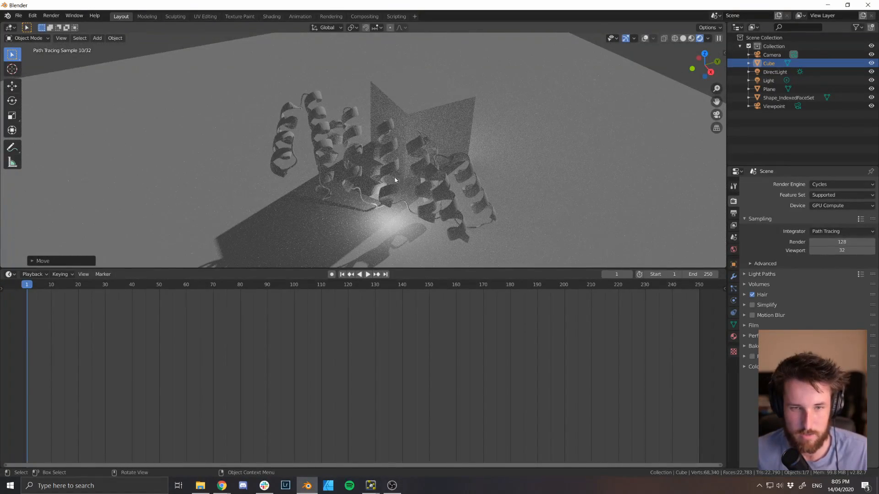
# Select the protein mesh and return the viewport to Solid shading
pyautogui.click(328, 145)
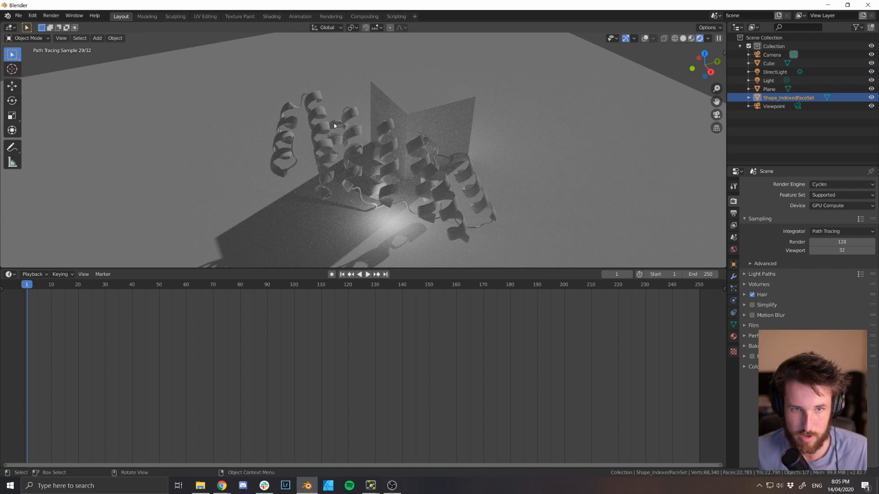
pyautogui.press('z')
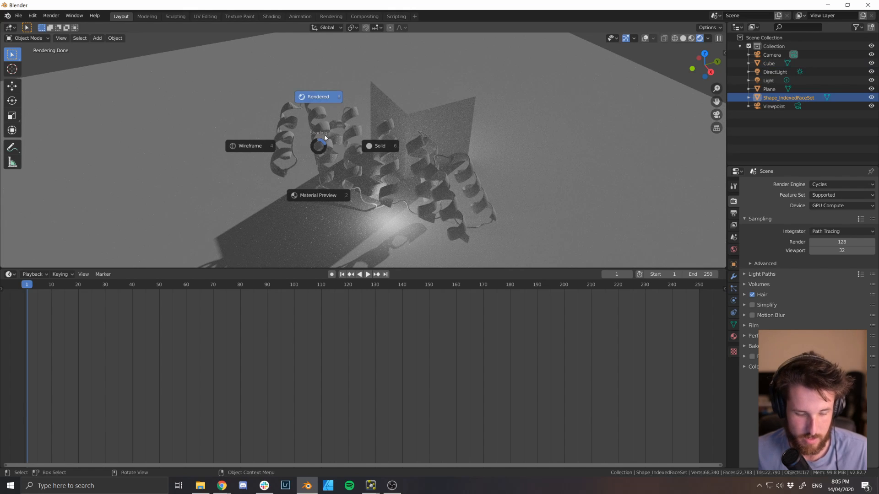
pyautogui.click(376, 146)
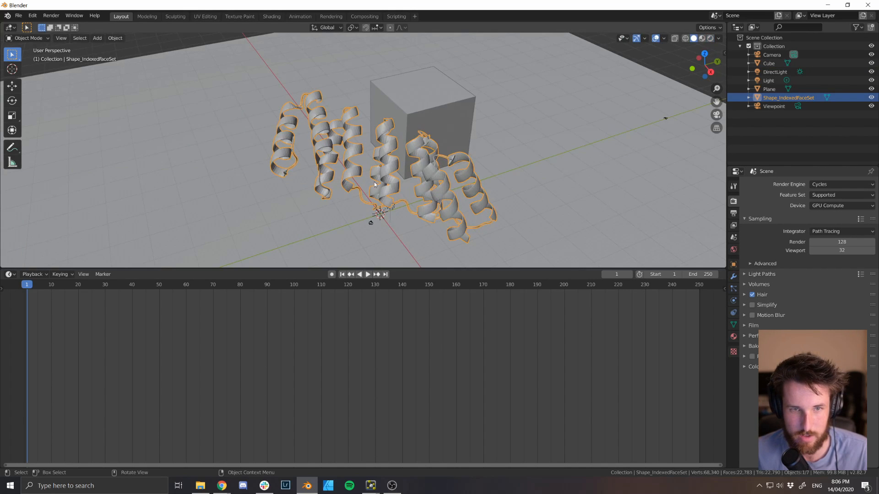
# Change the enlarged timeline area into a Shader Editor
pyautogui.click(10, 276)
pyautogui.press('Escape')
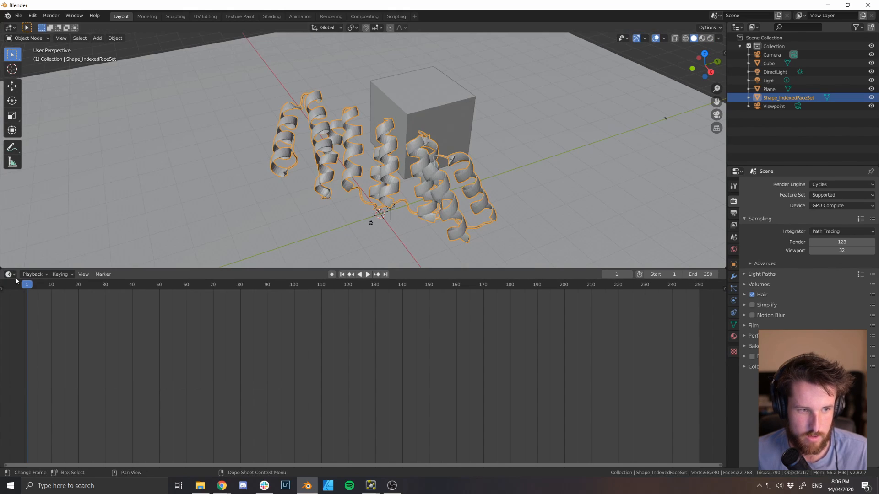
pyautogui.click(10, 275)
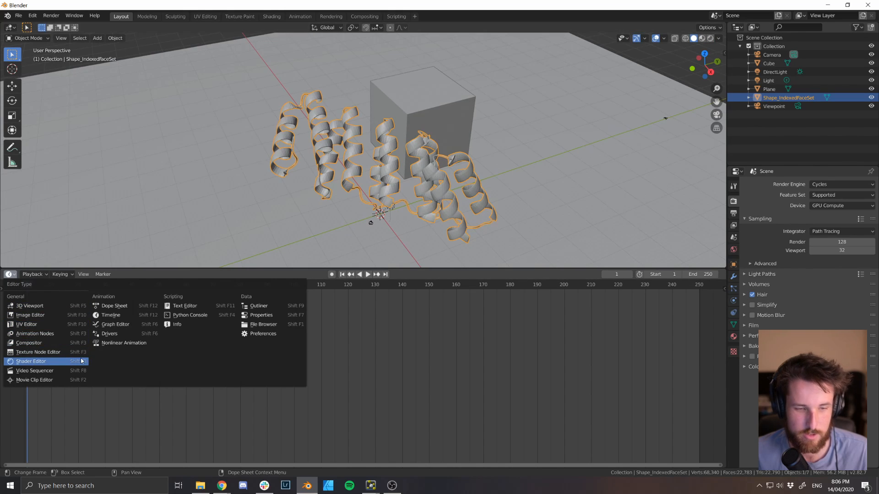
pyautogui.click(10, 274)
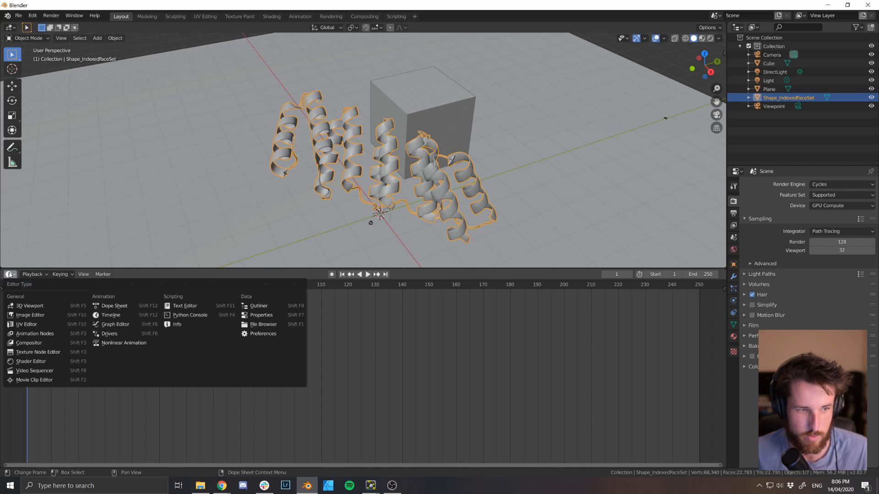
pyautogui.click(10, 275)
pyautogui.click(10, 274)
pyautogui.click(11, 274)
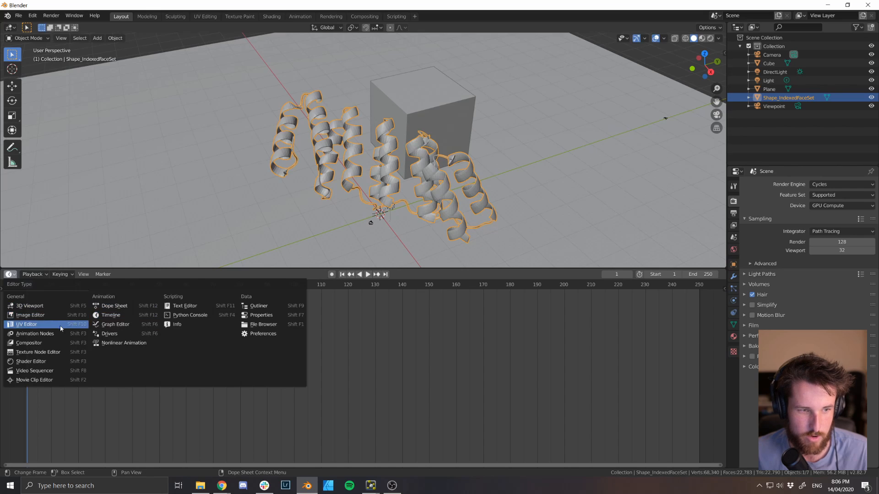
pyautogui.click(46, 363)
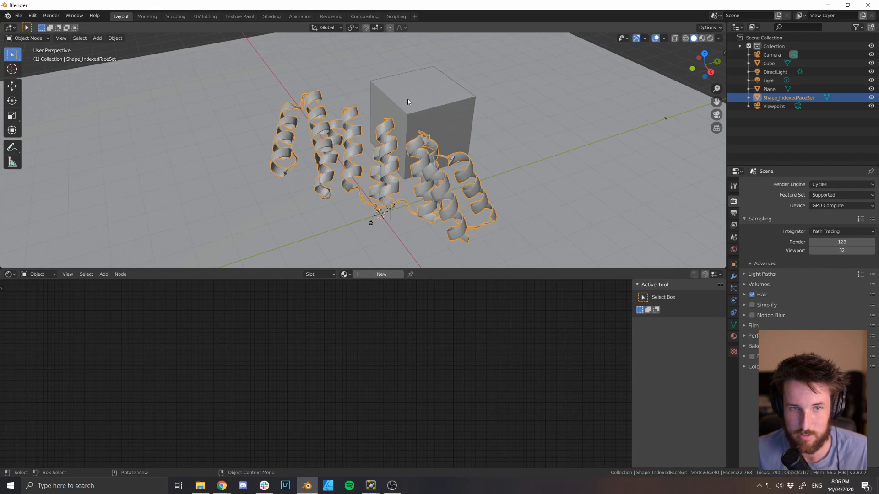
# Select the floor plane and the cube in turn to compare which material nodes each one has
pyautogui.click(378, 81)
pyautogui.click(344, 85)
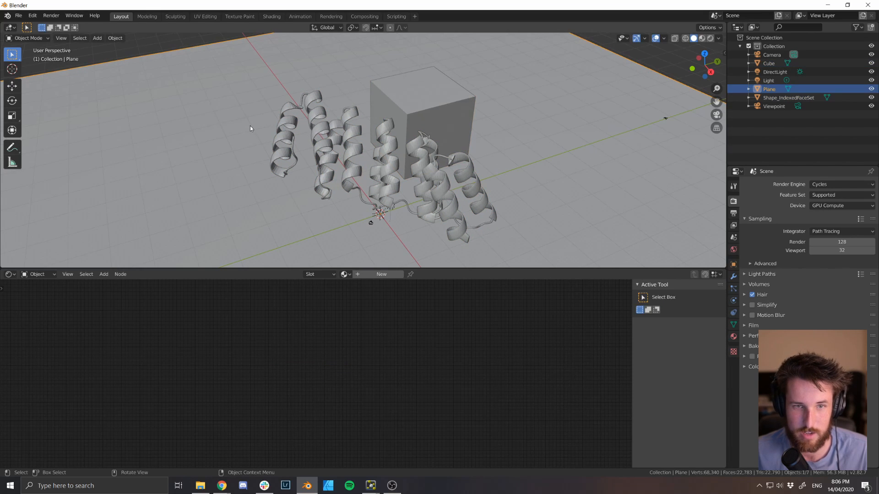
pyautogui.click(406, 110)
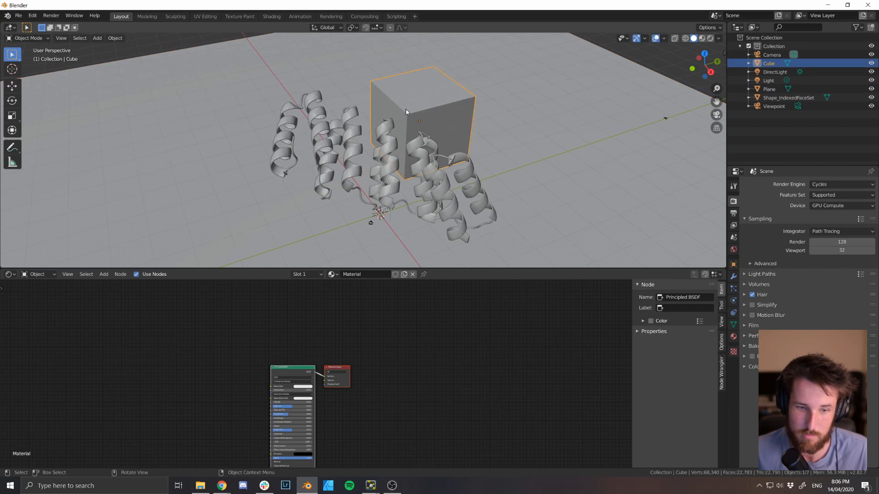
# Create a new node-based material for the protein mesh in the Shader Editor
pyautogui.click(355, 149)
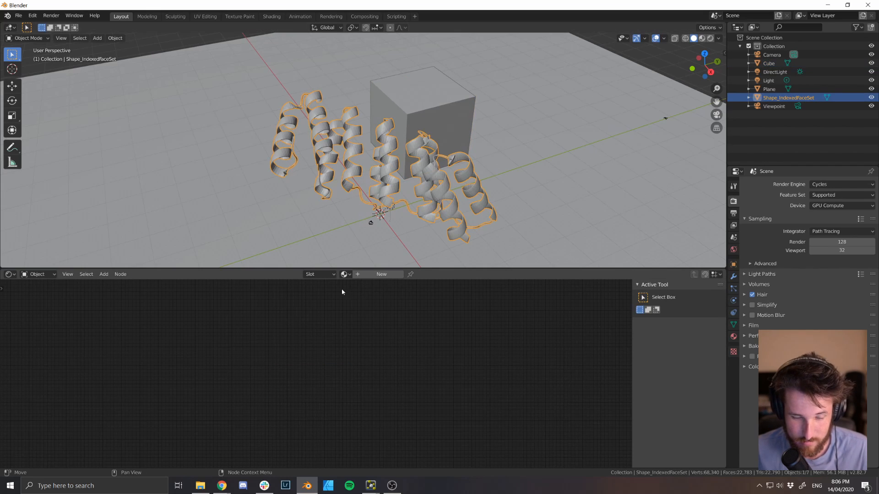
pyautogui.click(378, 274)
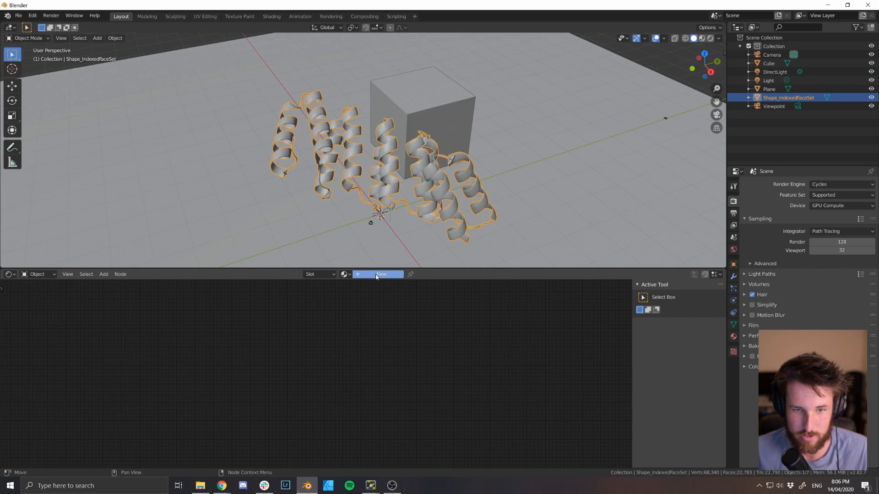
pyautogui.scroll(3, 320, 373)
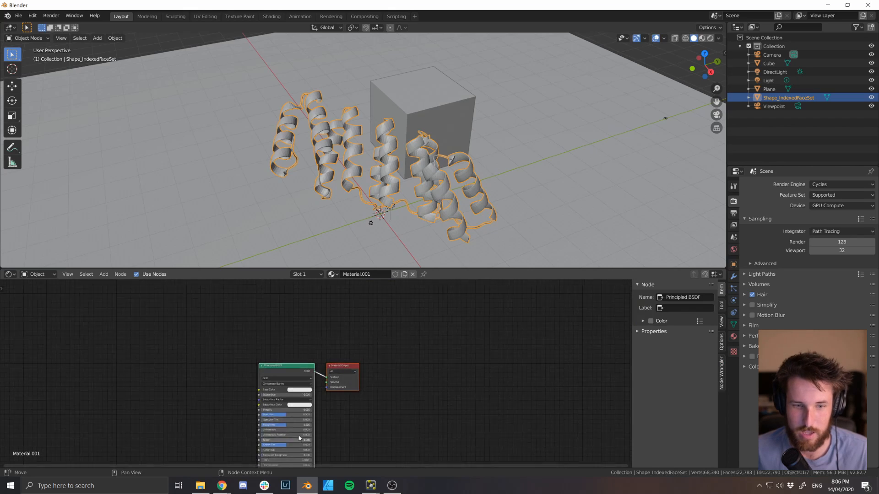
pyautogui.scroll(-2, 322, 373)
pyautogui.moveTo(321, 412); pyautogui.dragTo(378, 358, button='middle')
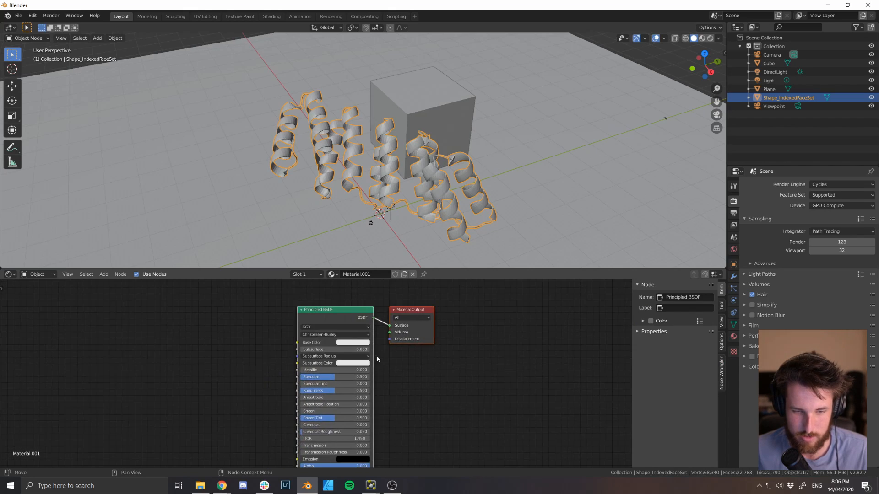
pyautogui.scroll(2, 377, 359)
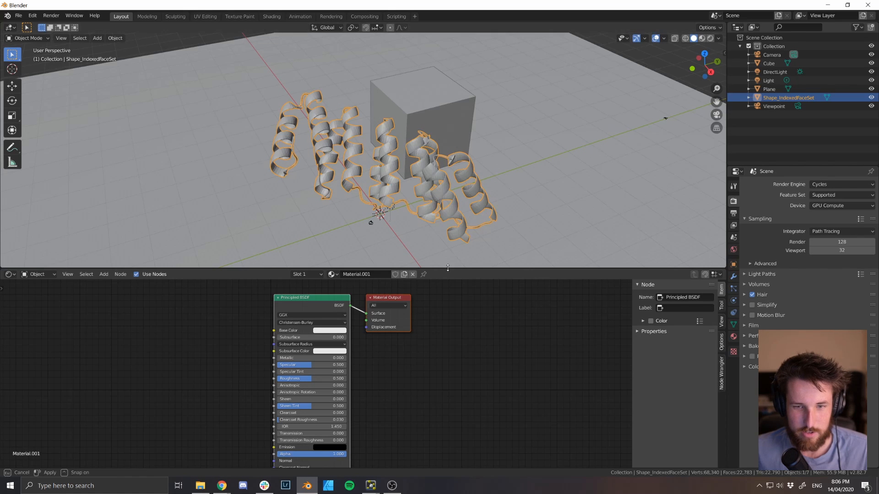
# Enlarge the Shader Editor upward so that the protein material's whole Principled BSDF node fits in it
pyautogui.moveTo(447, 271); pyautogui.dragTo(430, 206)
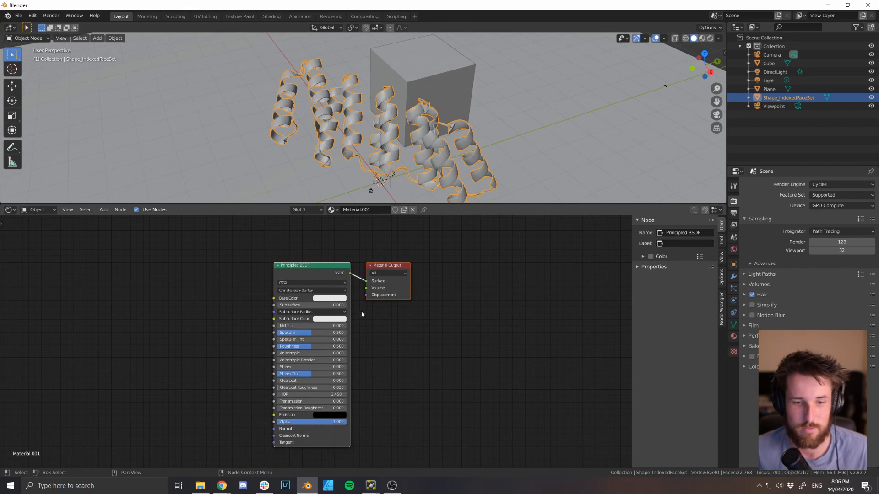
pyautogui.moveTo(362, 315); pyautogui.dragTo(351, 312, button='middle')
pyautogui.scroll(2, 350, 312)
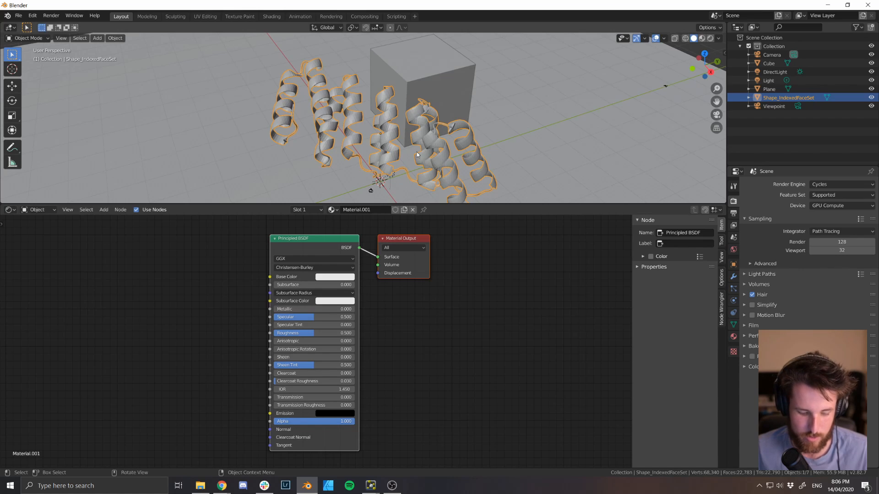
# Switch the 3D viewport to Rendered shading to preview the protein's material
pyautogui.press('z')
pyautogui.click(393, 98)
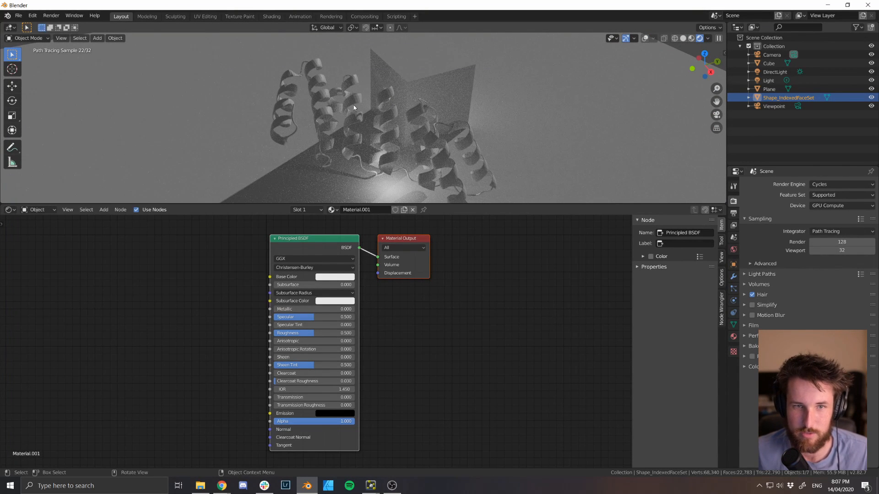
# Set the protein material's Base Color to orange-red and examine the helices up close in the rendered preview
pyautogui.click(327, 277)
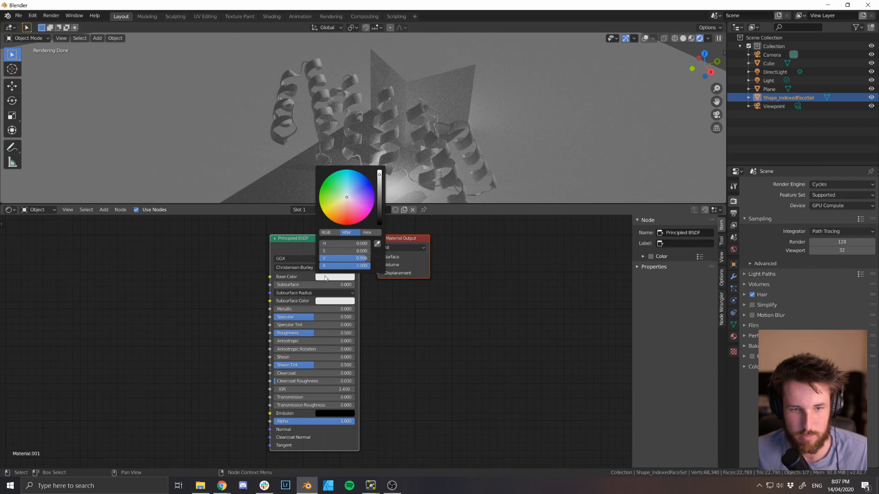
pyautogui.click(346, 217)
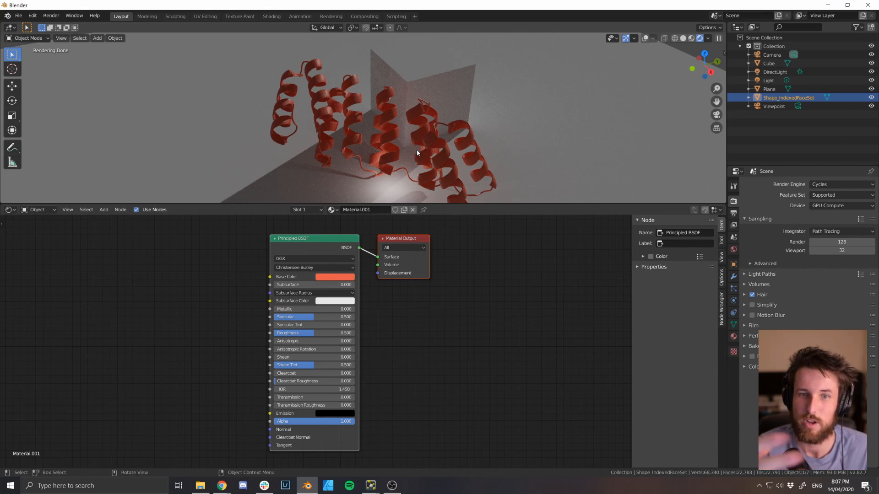
pyautogui.moveTo(430, 122)
pyautogui.mouseDown(button='middle')
pyautogui.moveTo(426, 100)
pyautogui.moveTo(347, 185)
pyautogui.moveTo(370, 158)
pyautogui.mouseUp(button='middle')
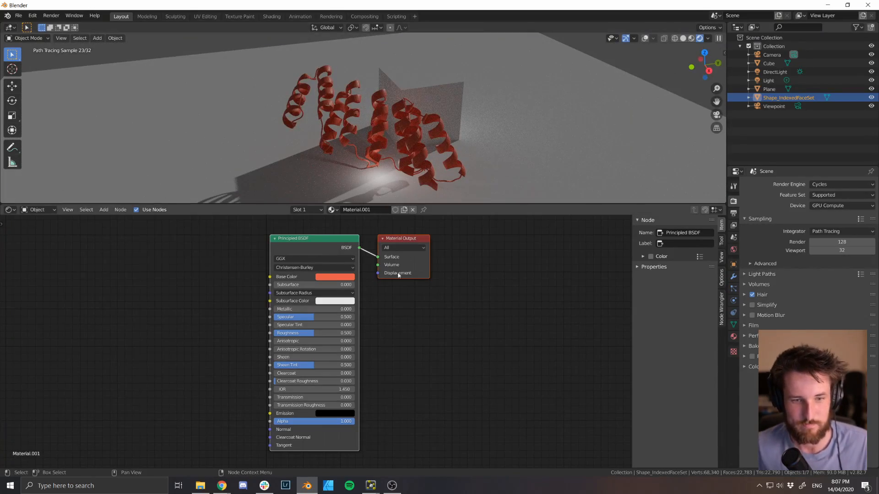
pyautogui.scroll(5, 384, 177)
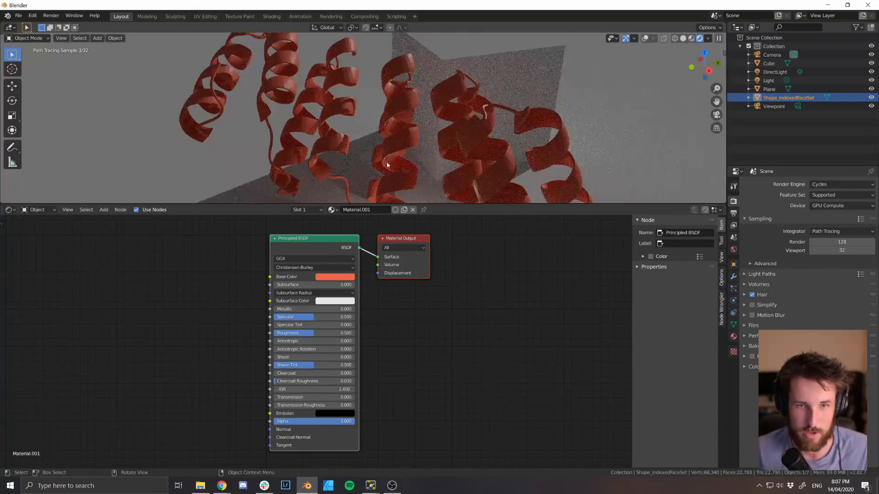
# Try Metallic at 1 on the protein material, test Roughness at 0 and set Roughness back to 0.5
pyautogui.moveTo(304, 309); pyautogui.dragTo(355, 309)
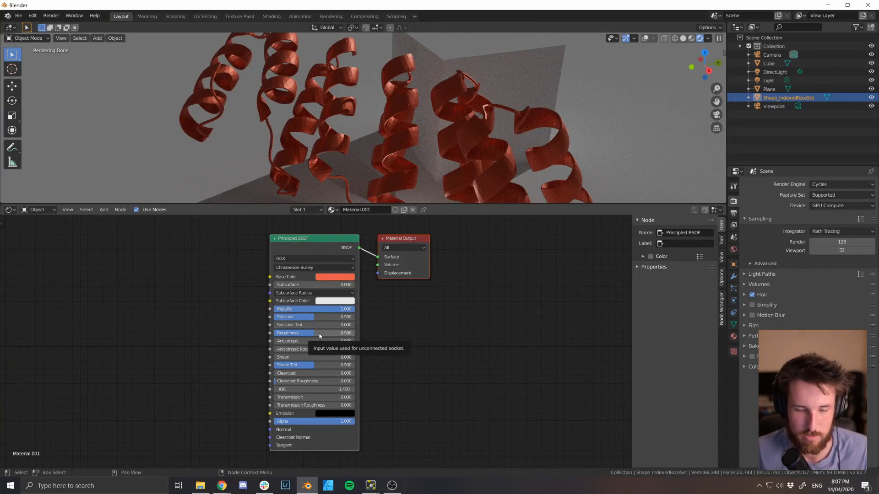
pyautogui.moveTo(320, 334); pyautogui.dragTo(279, 334)
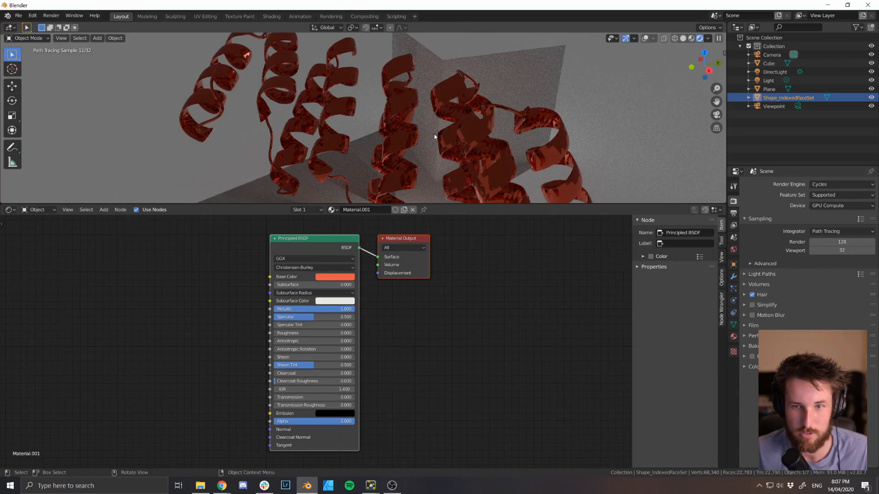
pyautogui.moveTo(305, 334)
pyautogui.mouseDown()
pyautogui.moveTo(314, 335)
pyautogui.moveTo(298, 333)
pyautogui.mouseUp()
pyautogui.click(299, 333)
pyautogui.write('0.5')
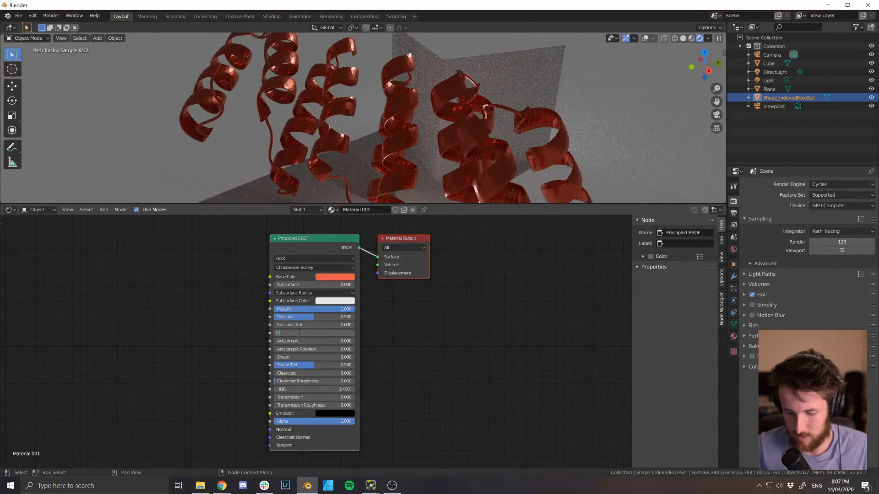
pyautogui.press('Return')
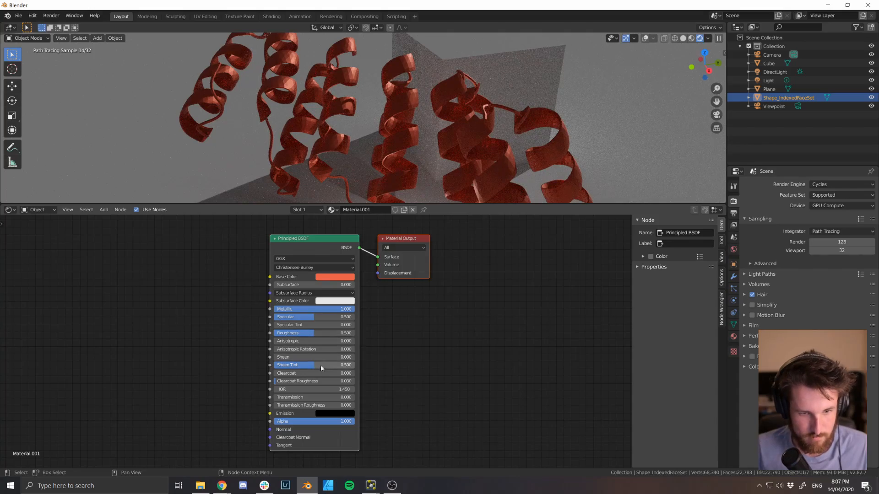
# Set the Sheen of the protein's Principled BSDF to 1
pyautogui.click(307, 357)
pyautogui.write('1')
pyautogui.press('Return')
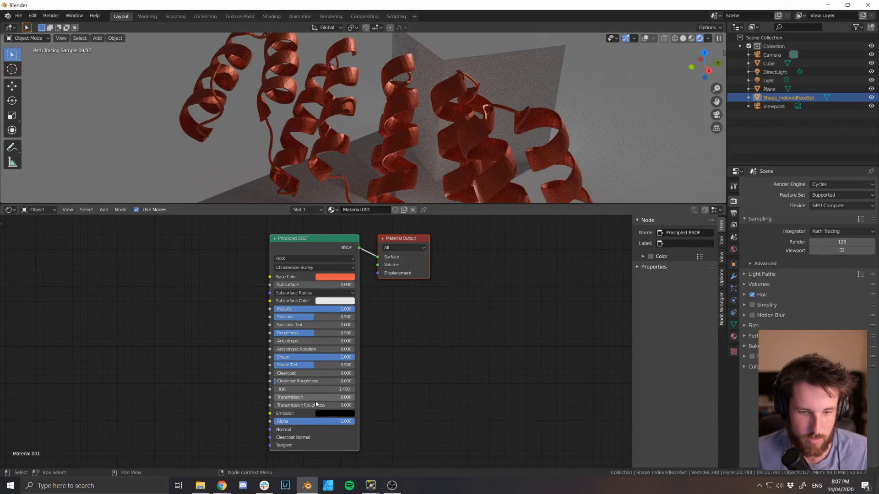
# Try Clearcoat at 1 on the protein material and return both Clearcoat and Metallic to 0
pyautogui.moveTo(301, 372); pyautogui.dragTo(354, 373)
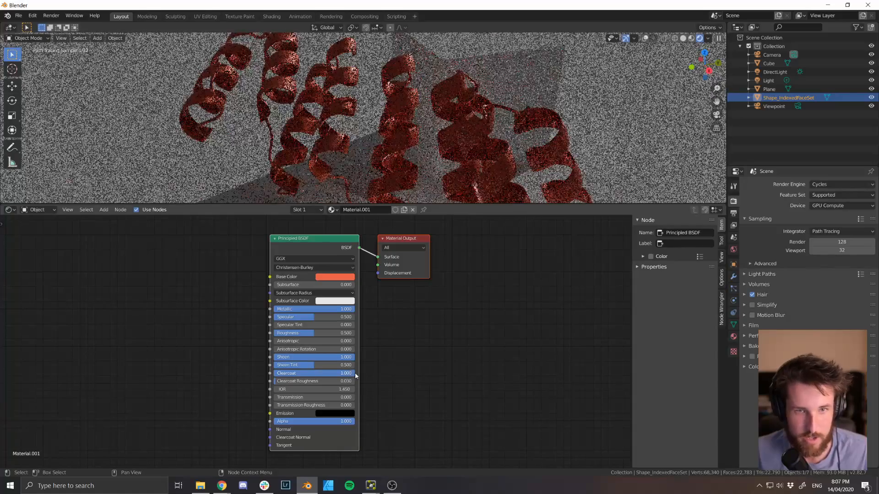
pyautogui.hotkey('ctrl', 'z')
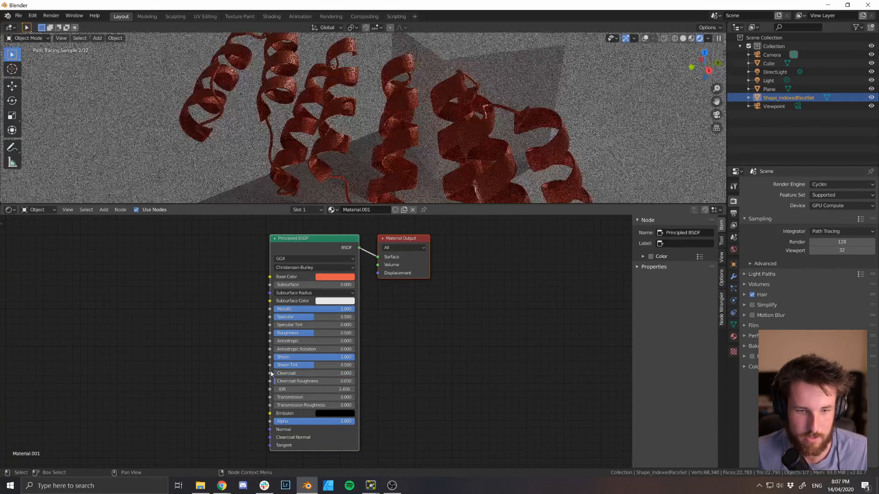
pyautogui.hotkey('ctrl', 'z')
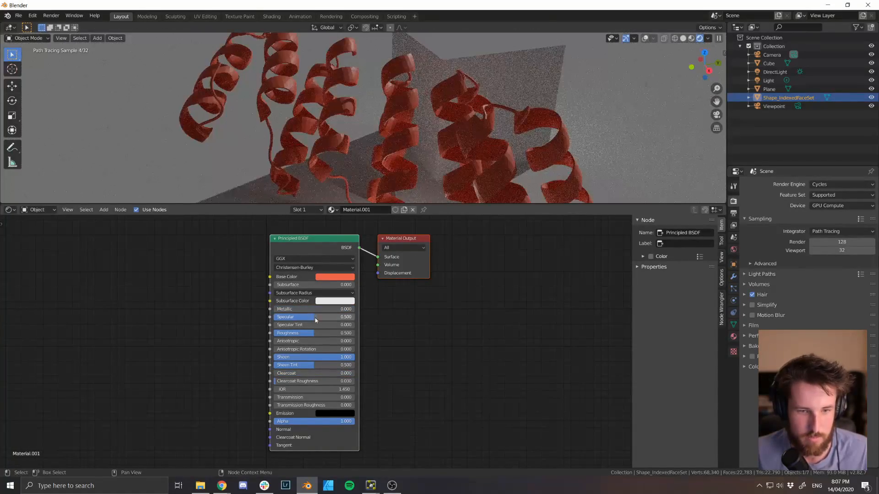
# Try the protein material's Specular at 1 and bring it back down to about 0.513
pyautogui.moveTo(311, 317); pyautogui.dragTo(350, 317)
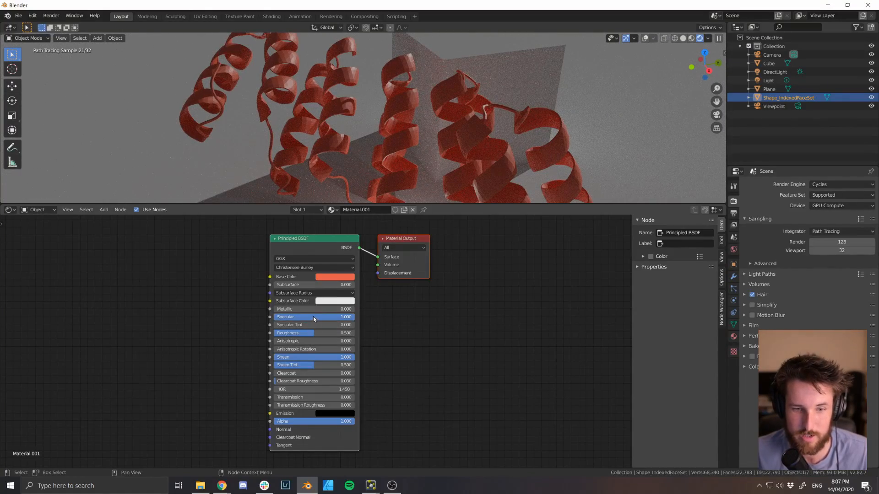
pyautogui.moveTo(313, 316)
pyautogui.mouseDown()
pyautogui.moveTo(339, 317)
pyautogui.moveTo(318, 315)
pyautogui.mouseUp()
# Test the protein material with Subsurface at 1, using a light green Subsurface Color and a pale pink Base Color
pyautogui.click(324, 302)
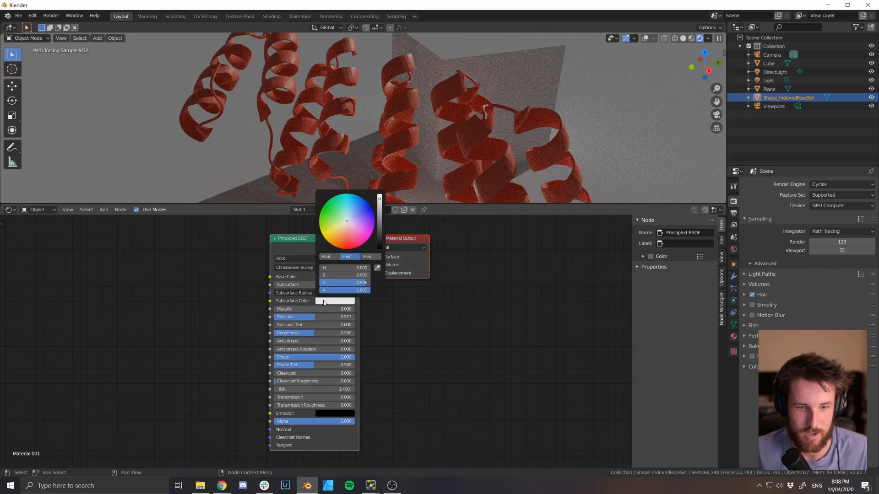
pyautogui.click(346, 223)
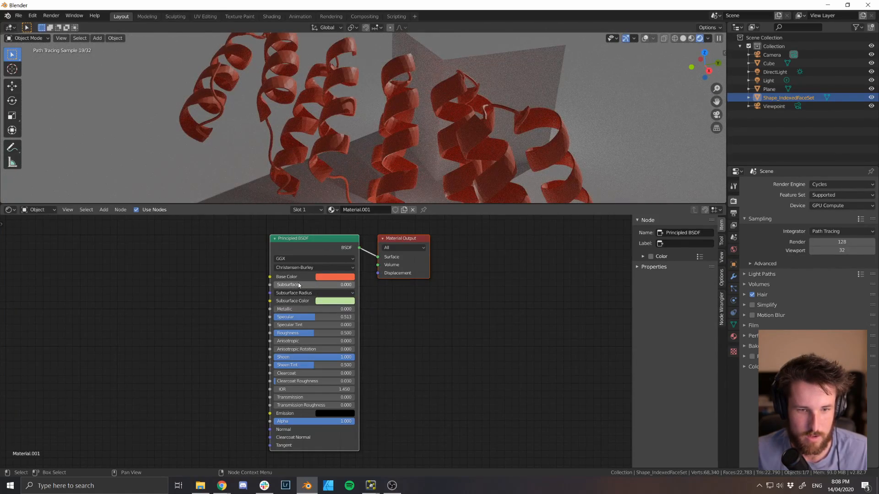
pyautogui.moveTo(298, 285); pyautogui.dragTo(354, 285)
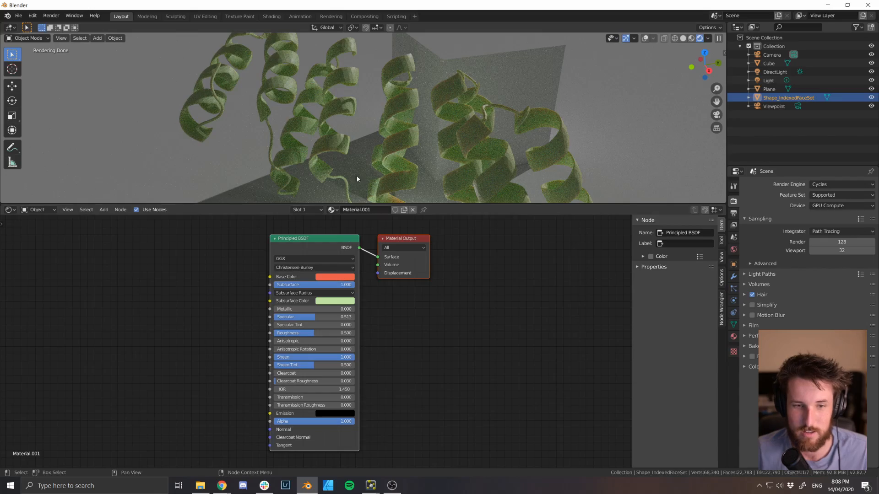
pyautogui.scroll(6, 348, 178)
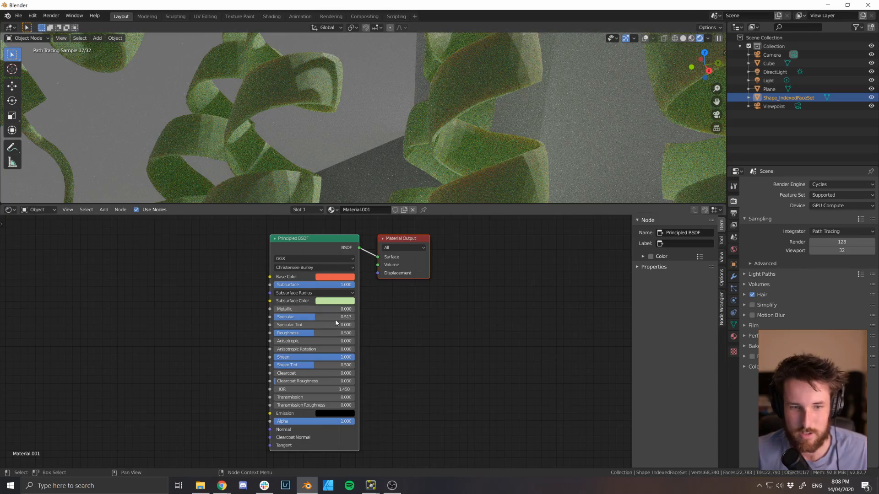
pyautogui.click(338, 278)
pyautogui.moveTo(349, 210); pyautogui.dragTo(348, 202)
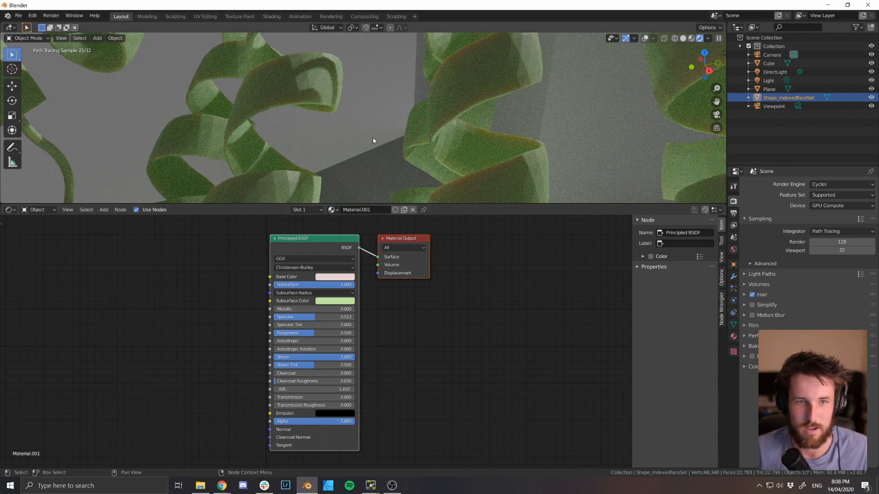
# Lower the protein material's Subsurface to 0 and set its Base Color to coral red
pyautogui.moveTo(346, 285); pyautogui.dragTo(273, 284)
pyautogui.click(335, 276)
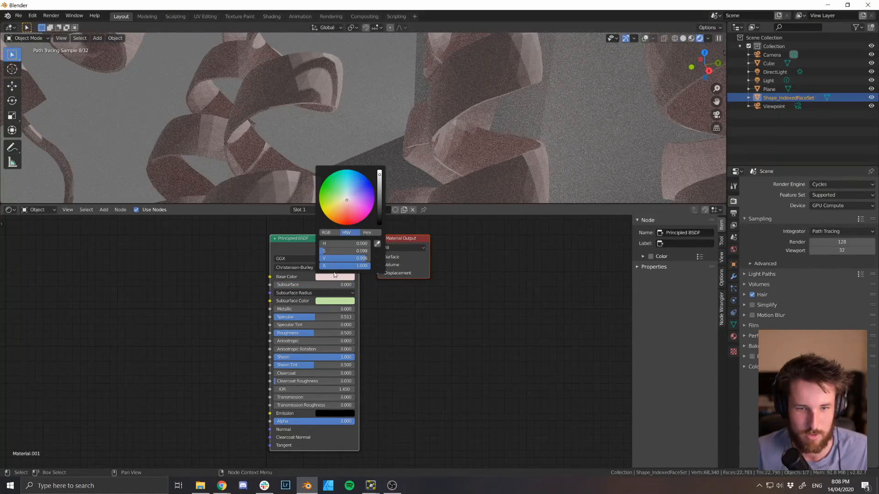
pyautogui.moveTo(347, 204); pyautogui.dragTo(347, 220)
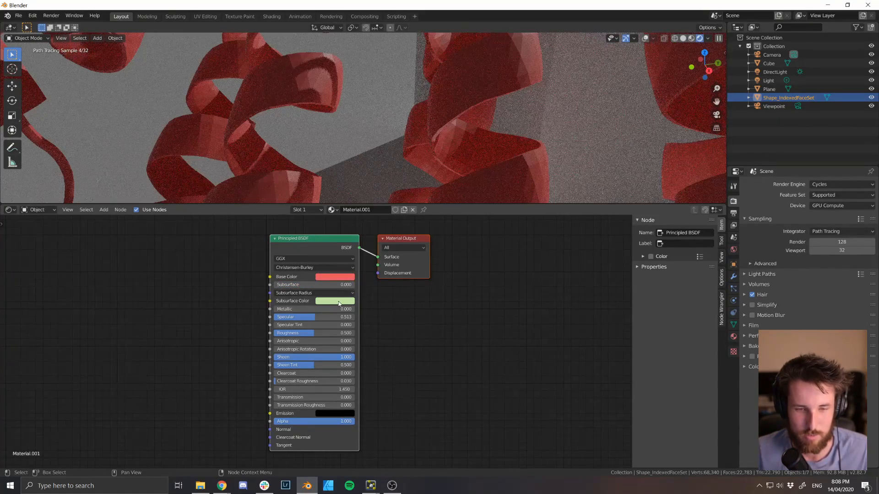
# Return the protein material's Subsurface Color to near white and make the 3D viewport slightly taller
pyautogui.click(336, 300)
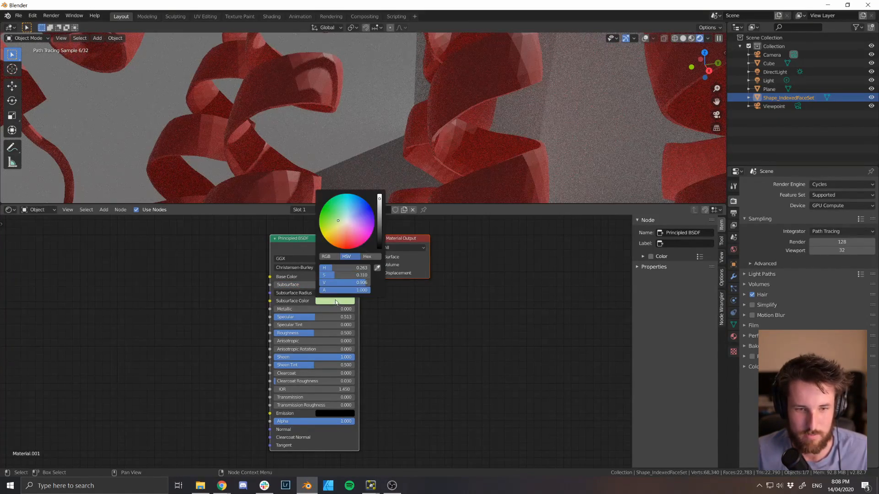
pyautogui.click(345, 221)
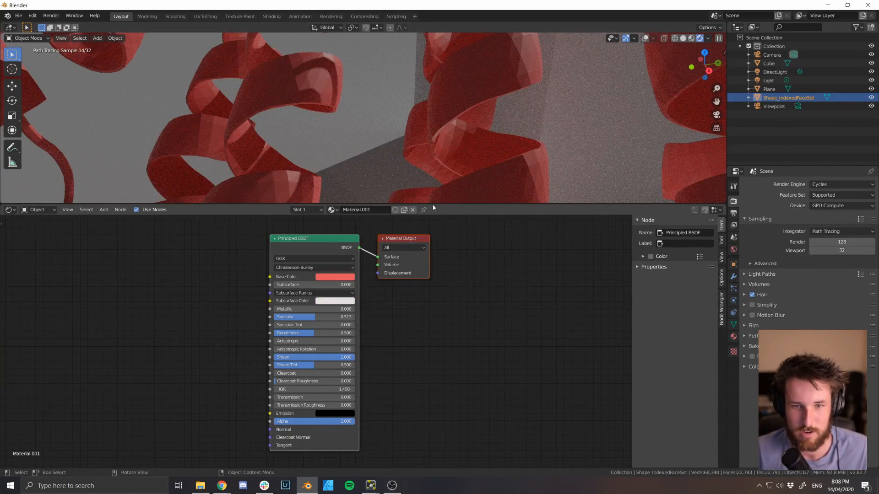
pyautogui.moveTo(431, 204); pyautogui.dragTo(436, 215)
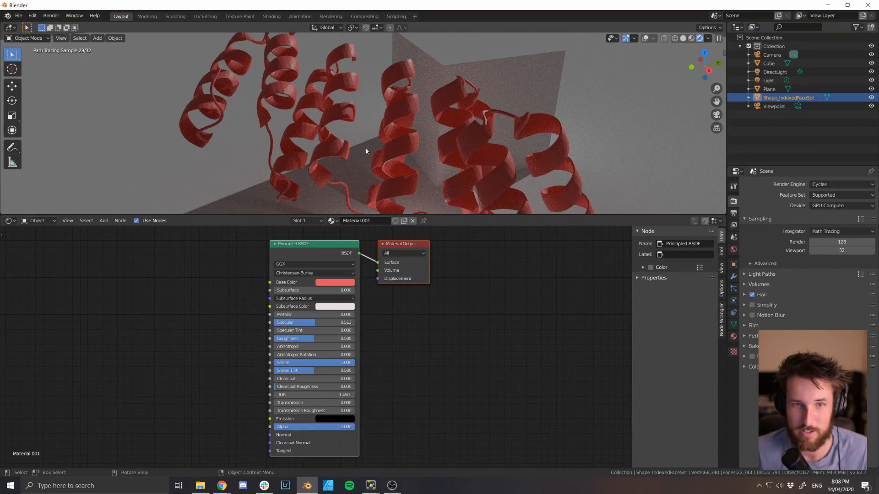
# Create a new material for the floor plane and set its Base Color to medium blue
pyautogui.scroll(-3, 342, 136)
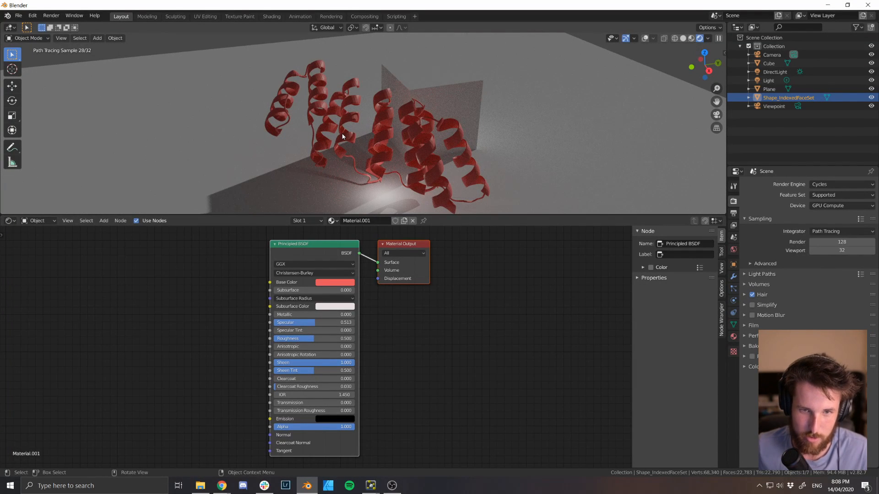
pyautogui.click(231, 96)
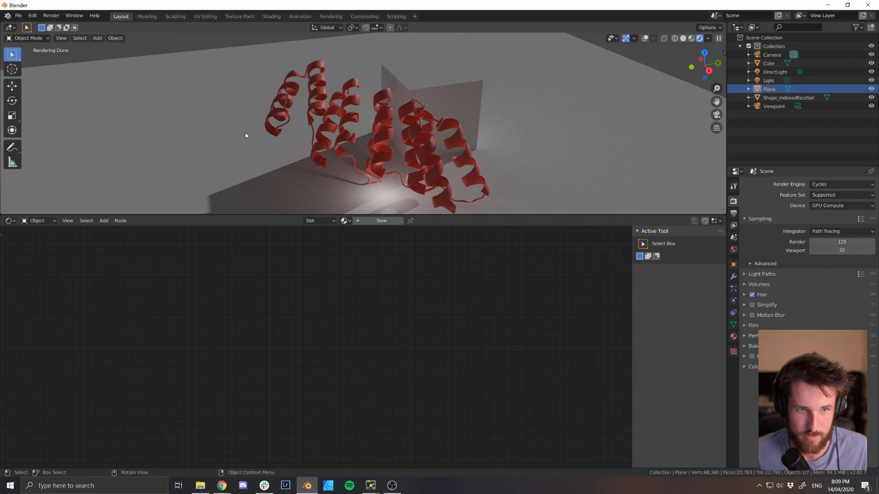
pyautogui.click(374, 222)
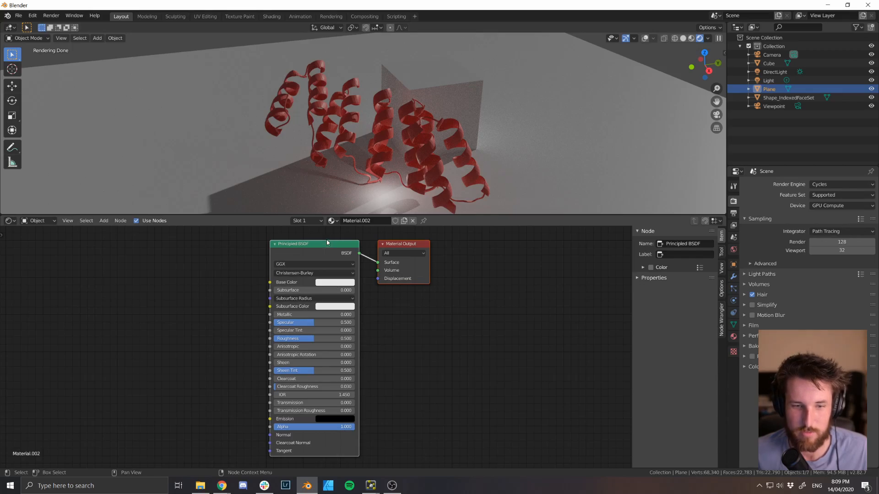
pyautogui.click(337, 284)
pyautogui.click(356, 189)
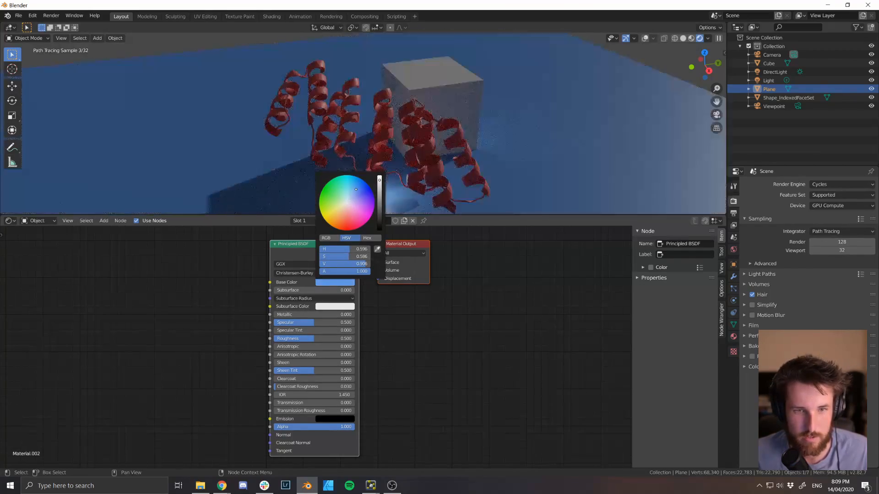
pyautogui.moveTo(355, 189); pyautogui.dragTo(356, 190)
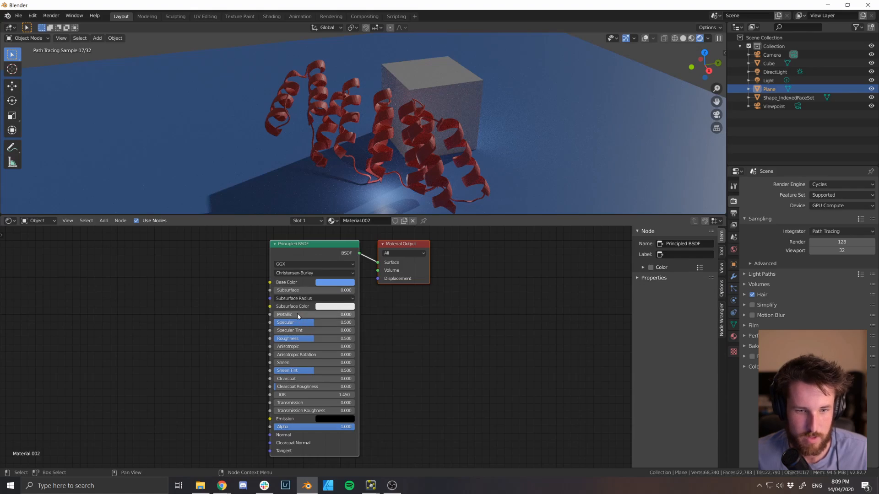
# Set the floor plane material's Metallic to 1 and its Roughness to about 0.758
pyautogui.moveTo(297, 315); pyautogui.dragTo(355, 315)
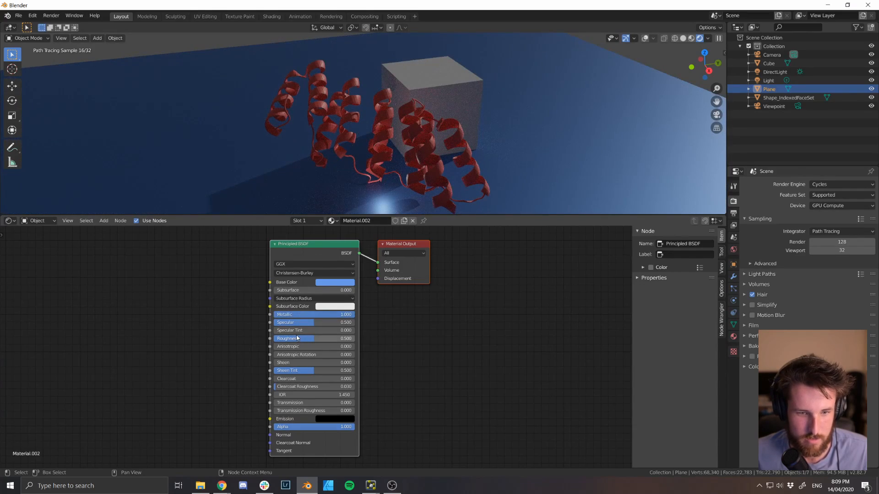
pyautogui.moveTo(314, 339); pyautogui.dragTo(335, 339)
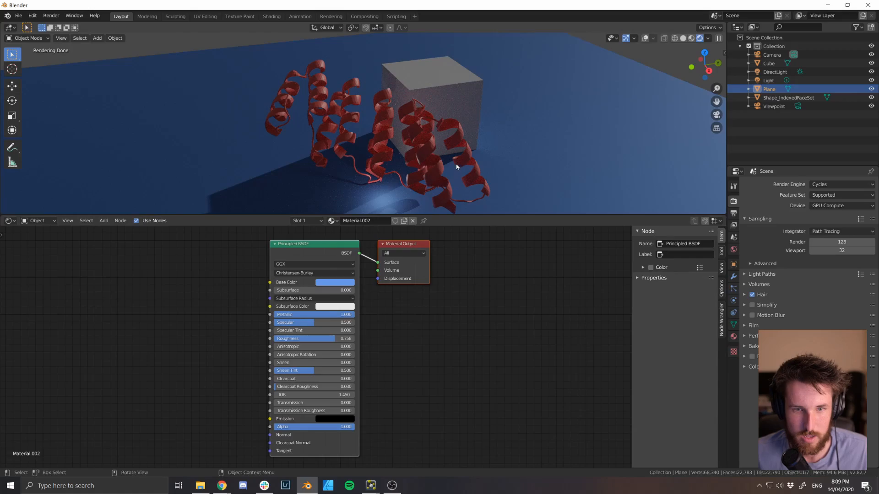
pyautogui.scroll(-6, 456, 166)
pyautogui.moveTo(452, 153)
pyautogui.mouseDown(button='middle')
pyautogui.moveTo(426, 161)
pyautogui.moveTo(424, 181)
pyautogui.mouseUp(button='middle')
pyautogui.scroll(3, 414, 176)
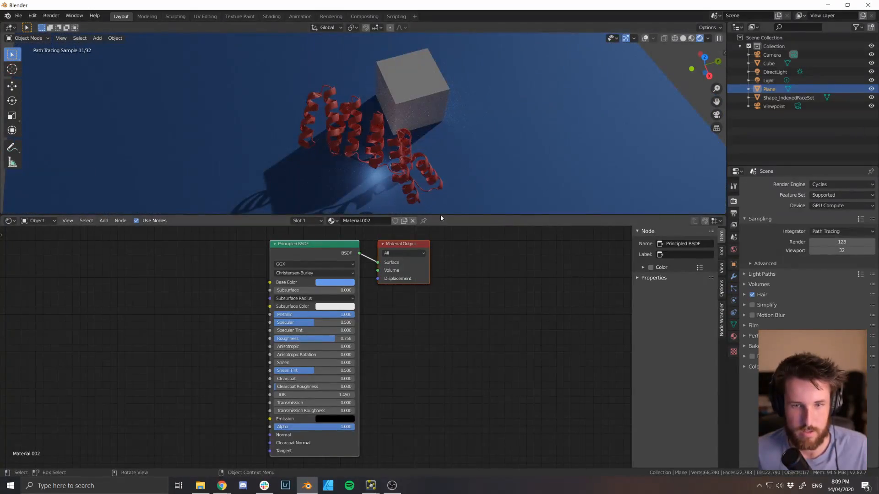
# Enlarge the 3D viewport over the Shader Editor and select the cube, keeping its Principled BSDF settings reachable
pyautogui.moveTo(442, 216); pyautogui.dragTo(440, 324)
pyautogui.moveTo(441, 302); pyautogui.dragTo(422, 170, button='middle')
pyautogui.click(422, 170)
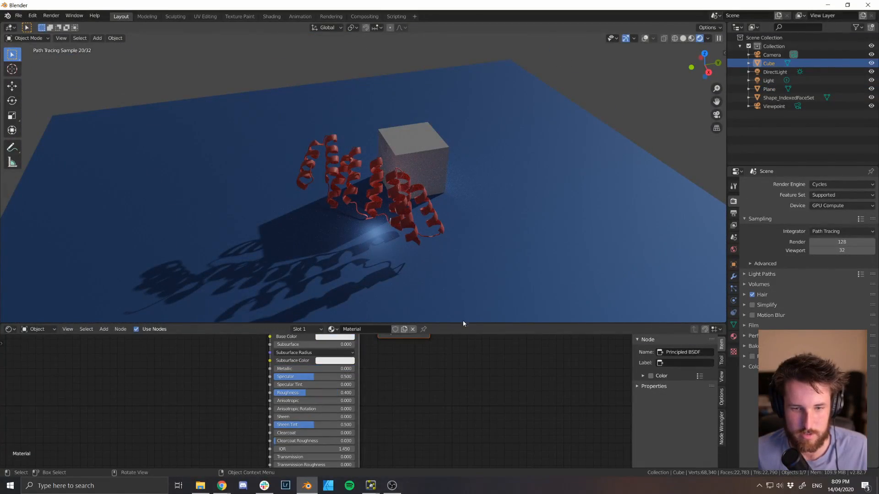
pyautogui.moveTo(464, 323); pyautogui.dragTo(458, 275)
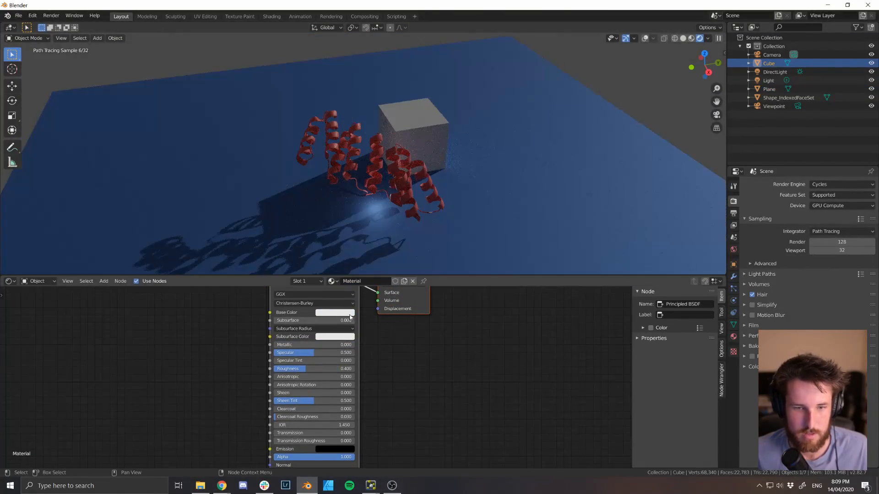
# Give the cube's material a cyan metal look with Base Color cyan, Metallic 1 and Roughness 0
pyautogui.click(343, 313)
pyautogui.click(348, 217)
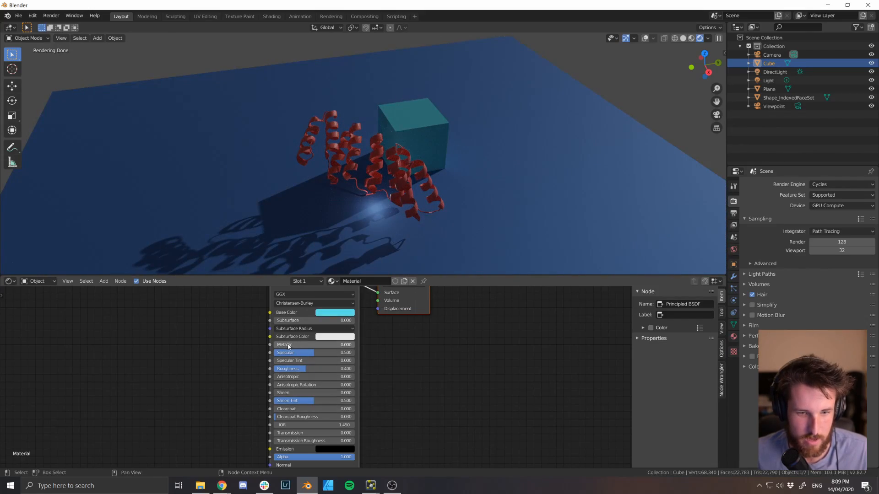
pyautogui.moveTo(290, 345); pyautogui.dragTo(354, 345)
pyautogui.moveTo(320, 369); pyautogui.dragTo(218, 368)
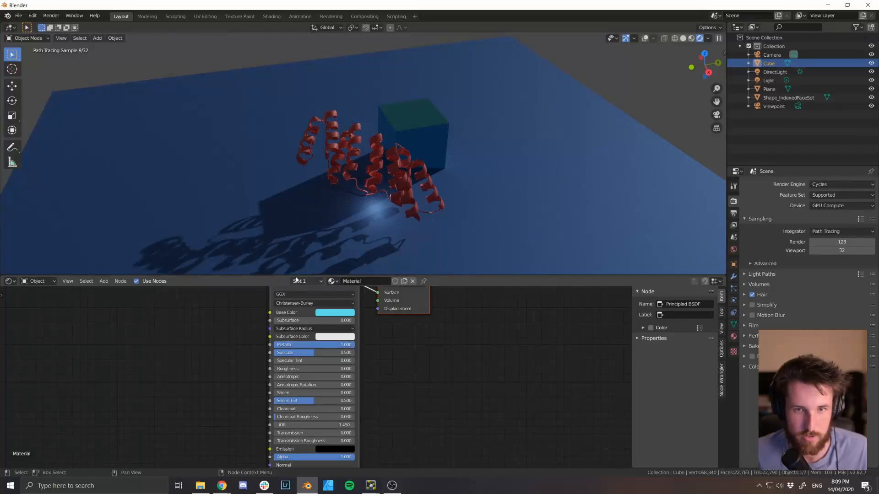
# Set the cube material's Roughness to about 0.124 and check its reflections from several angles
pyautogui.moveTo(398, 213)
pyautogui.mouseDown(button='middle')
pyautogui.moveTo(315, 210)
pyautogui.moveTo(329, 217)
pyautogui.moveTo(450, 199)
pyautogui.moveTo(333, 177)
pyautogui.moveTo(343, 159)
pyautogui.mouseUp(button='middle')
pyautogui.scroll(2, 329, 167)
pyautogui.scroll(1, 330, 168)
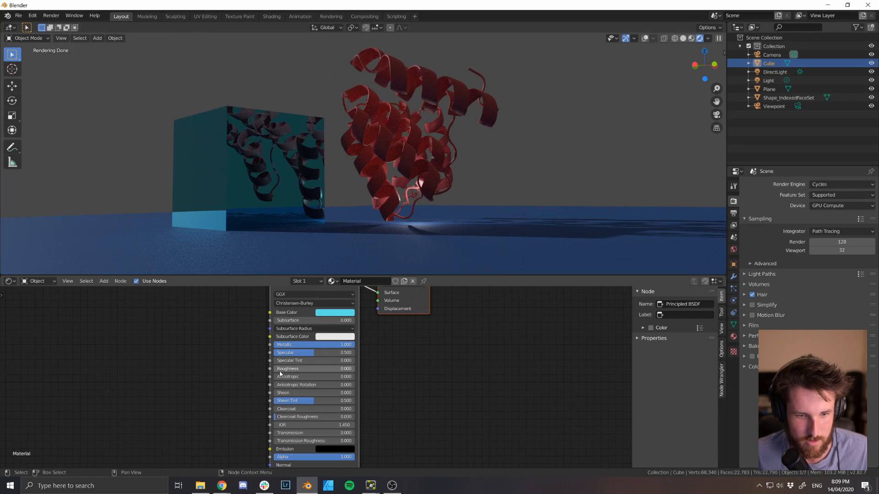
pyautogui.moveTo(280, 369); pyautogui.dragTo(298, 369)
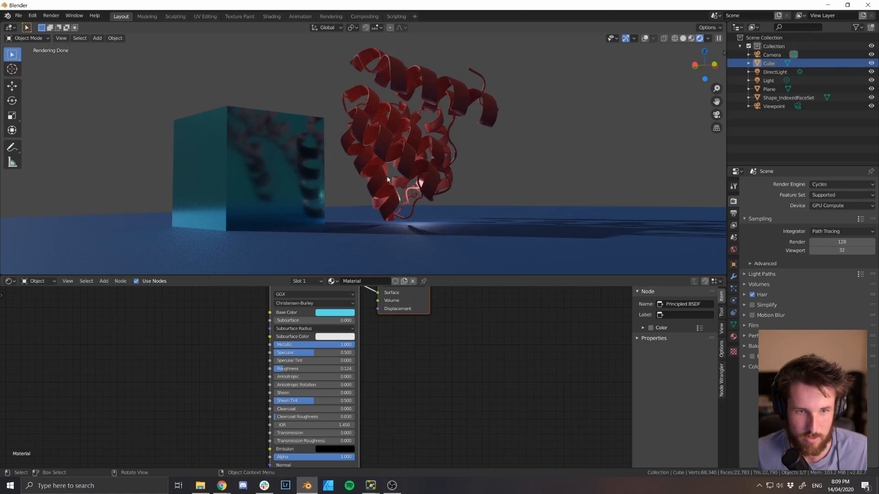
pyautogui.moveTo(388, 179); pyautogui.dragTo(301, 204, button='middle')
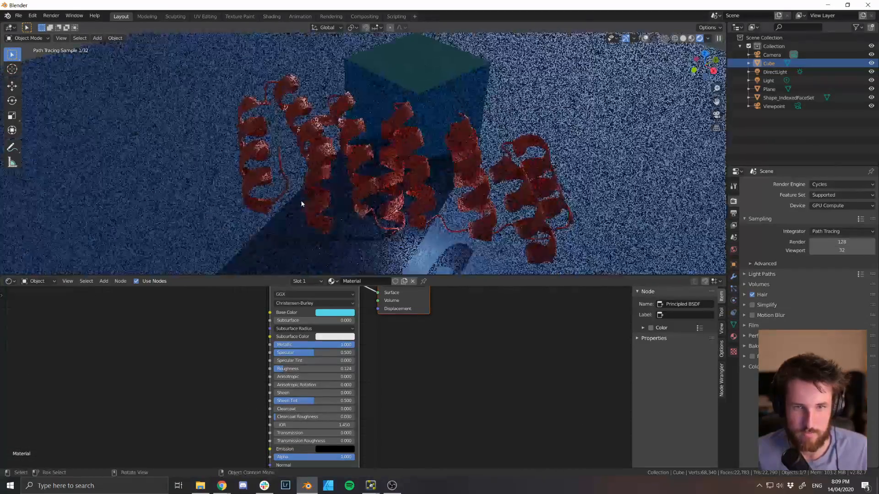
pyautogui.moveTo(405, 167)
pyautogui.mouseDown(button='middle')
pyautogui.moveTo(395, 173)
pyautogui.moveTo(386, 163)
pyautogui.moveTo(418, 189)
pyautogui.mouseUp(button='middle')
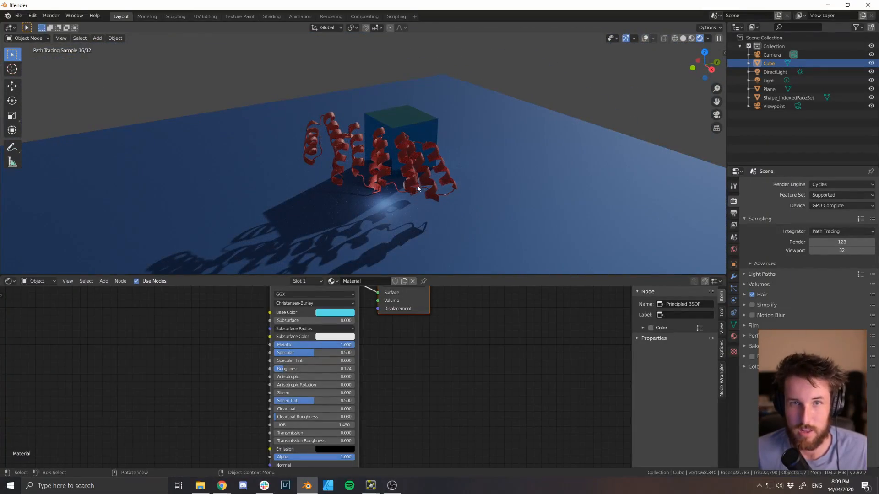
# Pick out the Light object in solid shading and reposition it beside the protein in rendered shading
pyautogui.press('z')
pyautogui.click(427, 207)
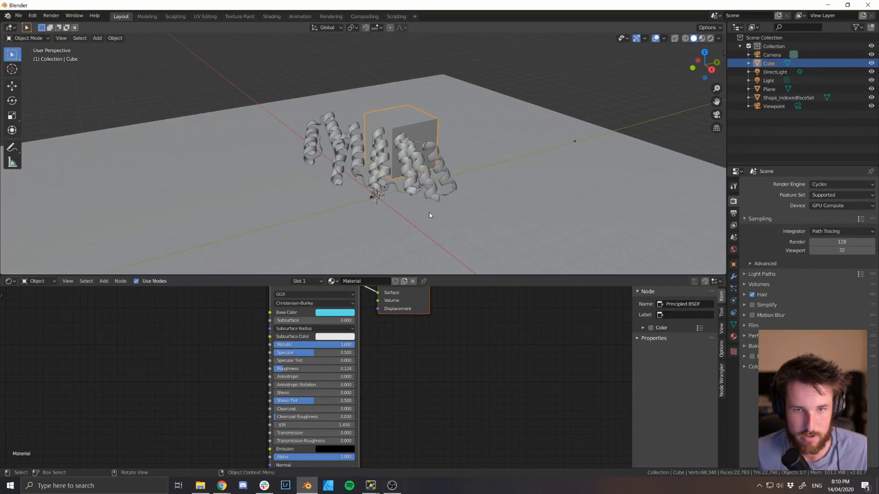
pyautogui.click(776, 80)
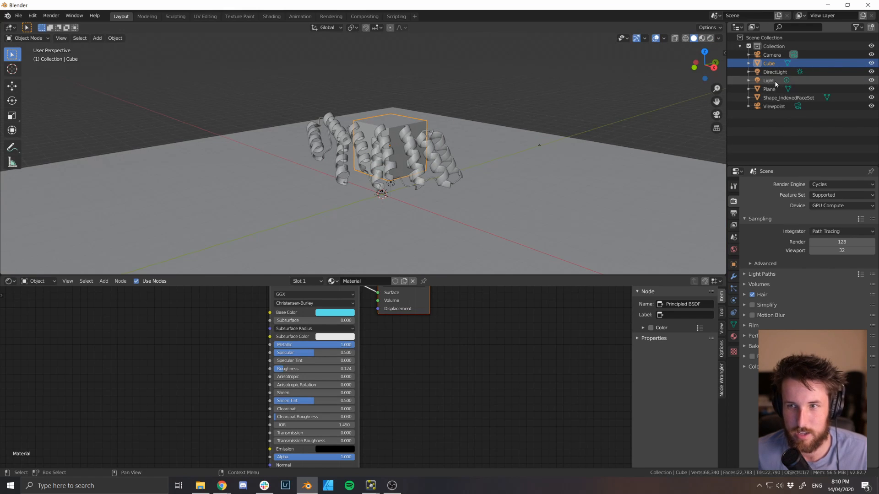
pyautogui.click(775, 72)
pyautogui.click(775, 81)
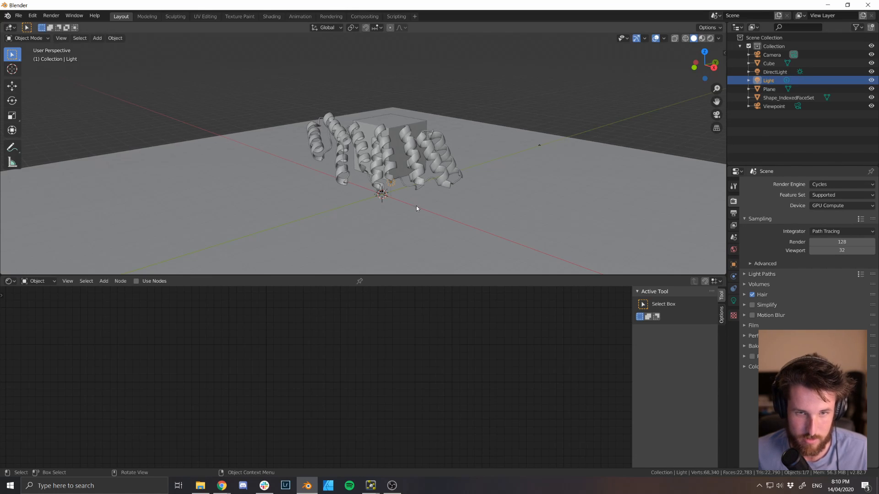
pyautogui.press('z')
pyautogui.click(418, 138)
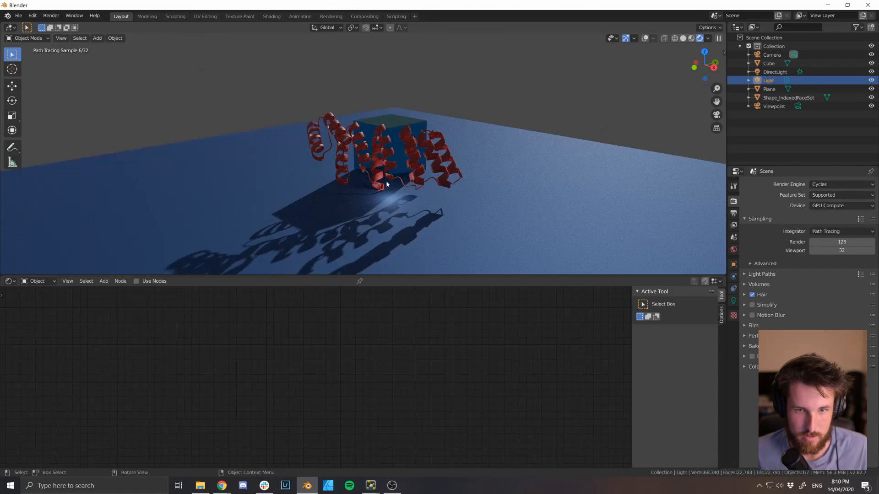
pyautogui.press('g')
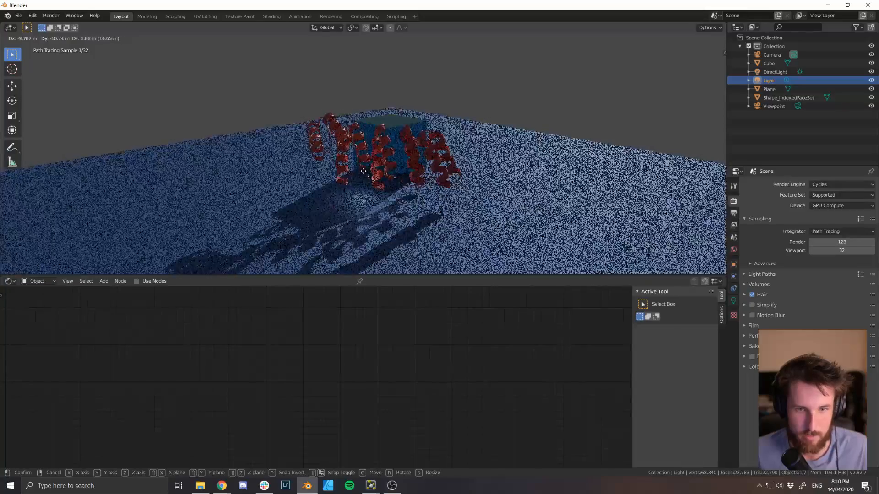
pyautogui.click(336, 173)
pyautogui.press('g')
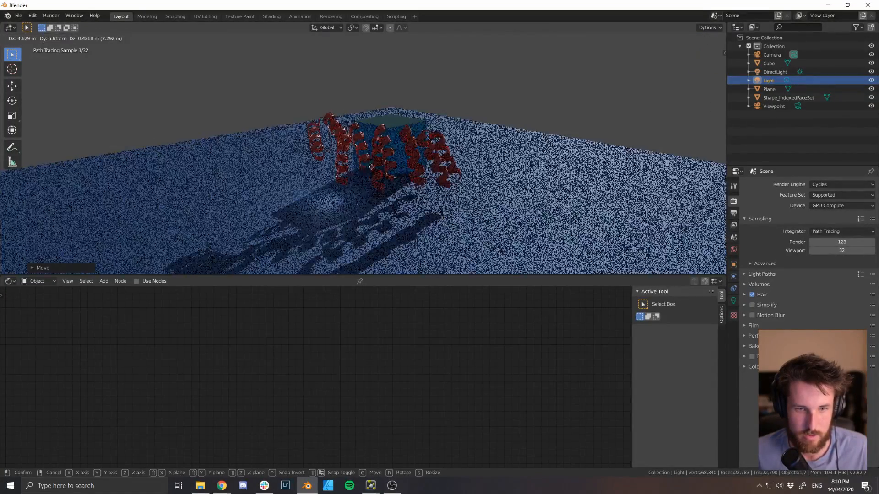
pyautogui.click(467, 163)
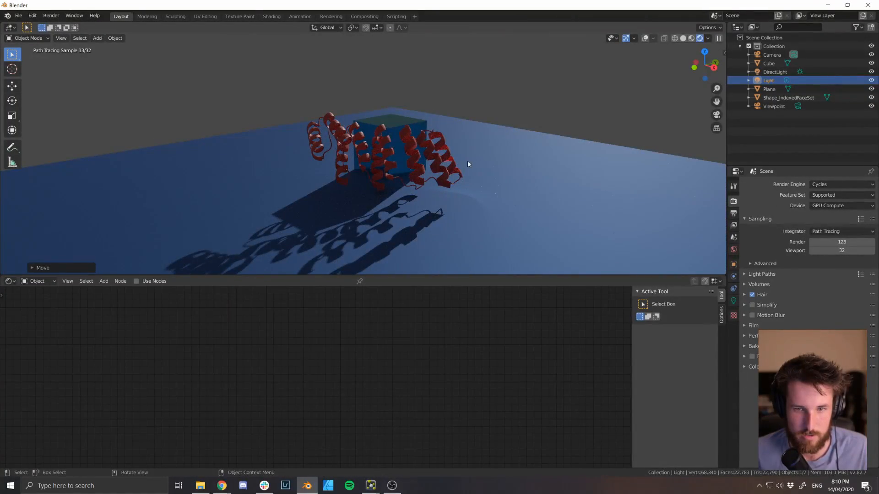
# Delete the DirectLight object from the scene
pyautogui.click(774, 75)
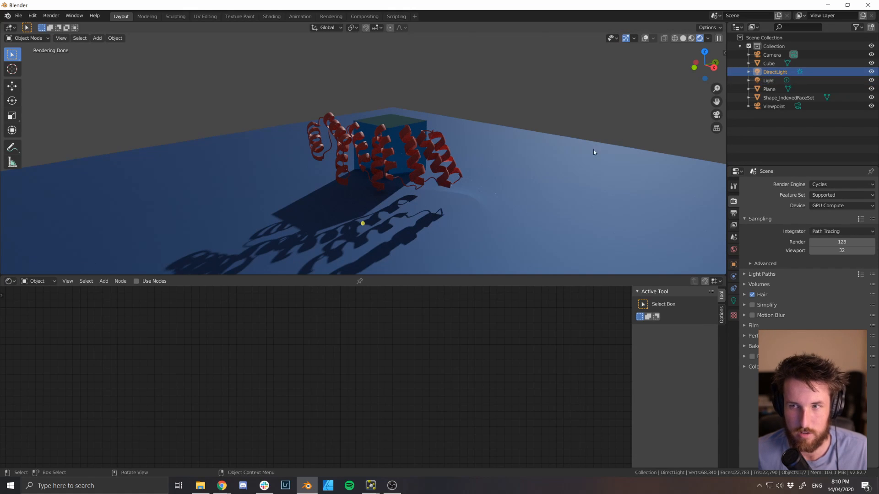
pyautogui.press('x')
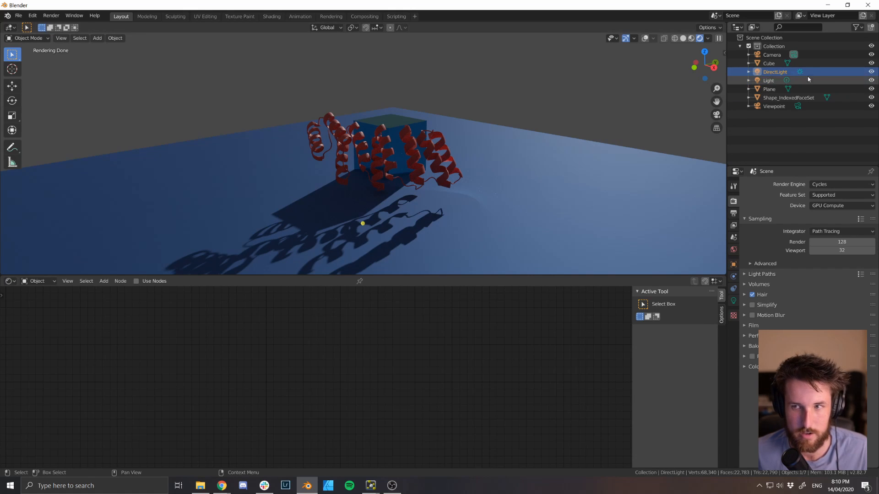
pyautogui.click(769, 64)
pyautogui.click(768, 72)
pyautogui.press('x')
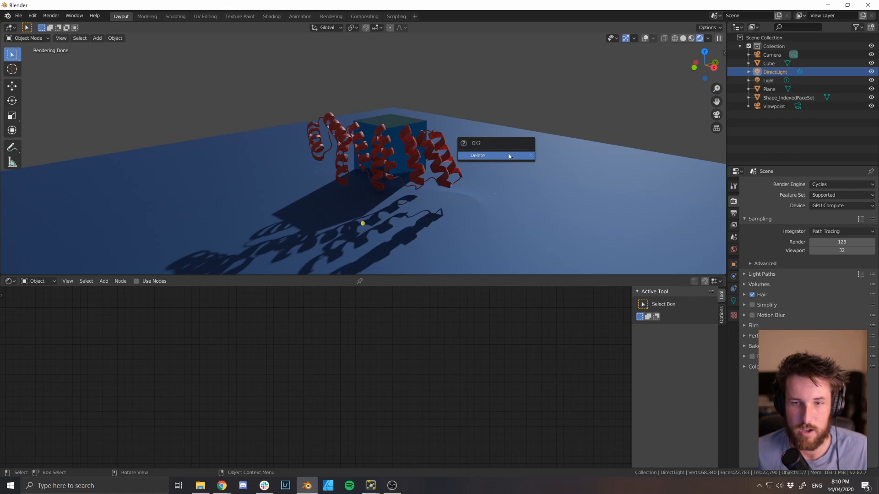
pyautogui.click(500, 156)
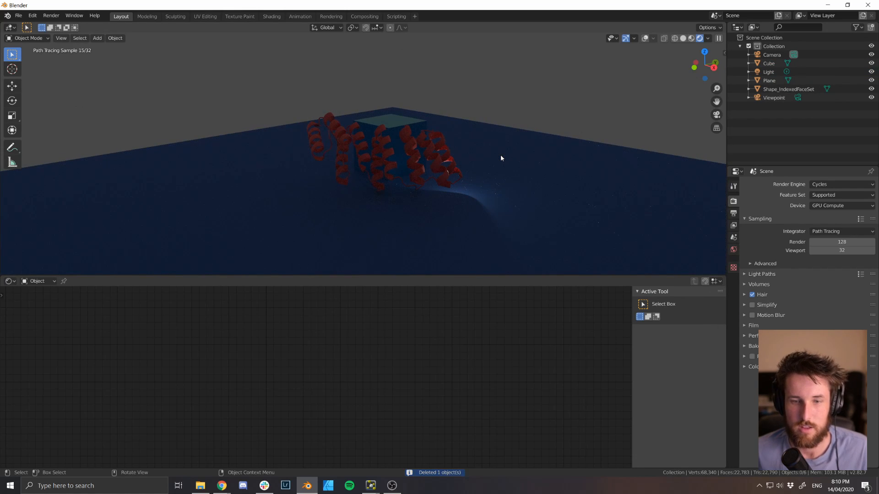
# Move the remaining Light object closer to the front of the protein
pyautogui.click(769, 72)
pyautogui.press('g')
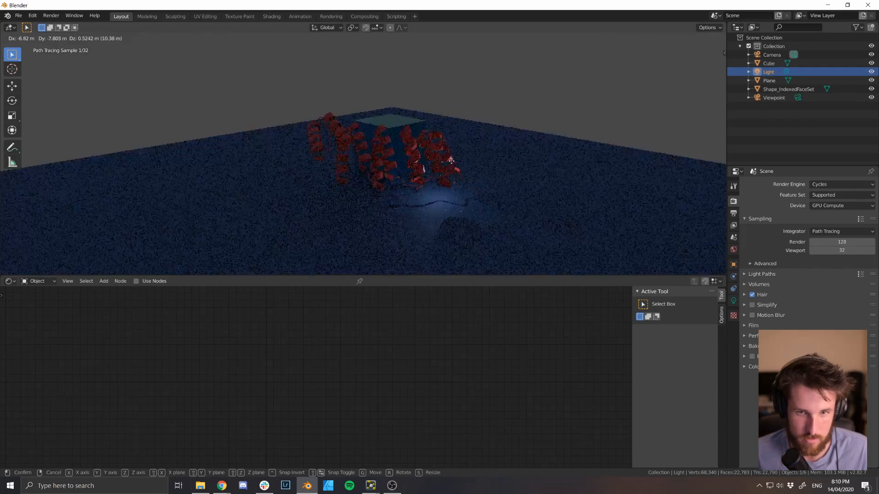
pyautogui.click(441, 159)
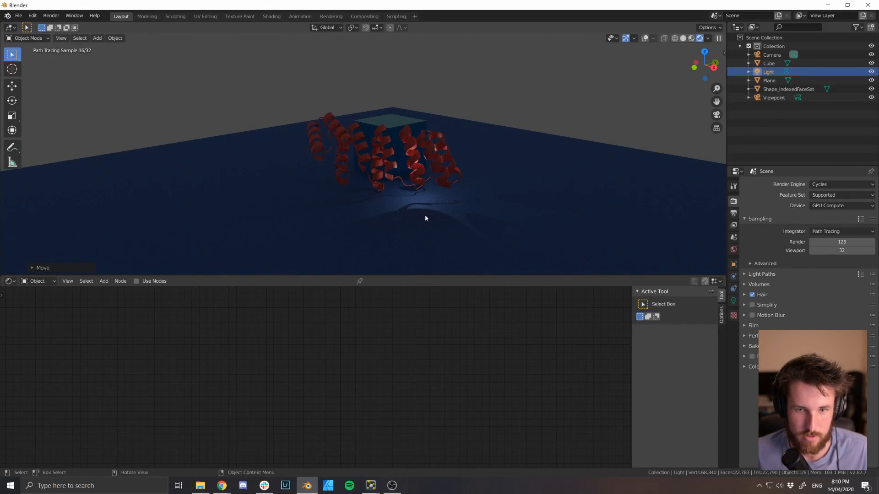
# Replace the remaining Light object with a new area light
pyautogui.moveTo(446, 184)
pyautogui.mouseDown(button='middle')
pyautogui.moveTo(424, 202)
pyautogui.moveTo(442, 194)
pyautogui.moveTo(436, 201)
pyautogui.mouseUp(button='middle')
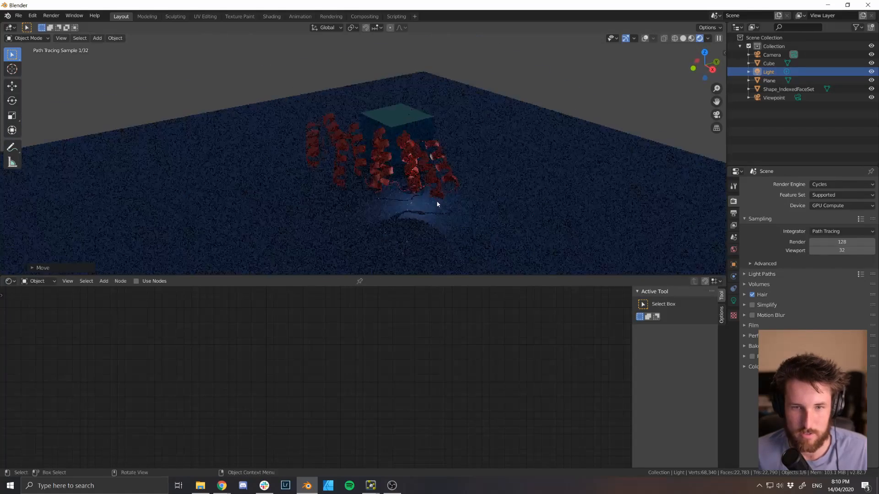
pyautogui.press('x')
pyautogui.click(449, 172)
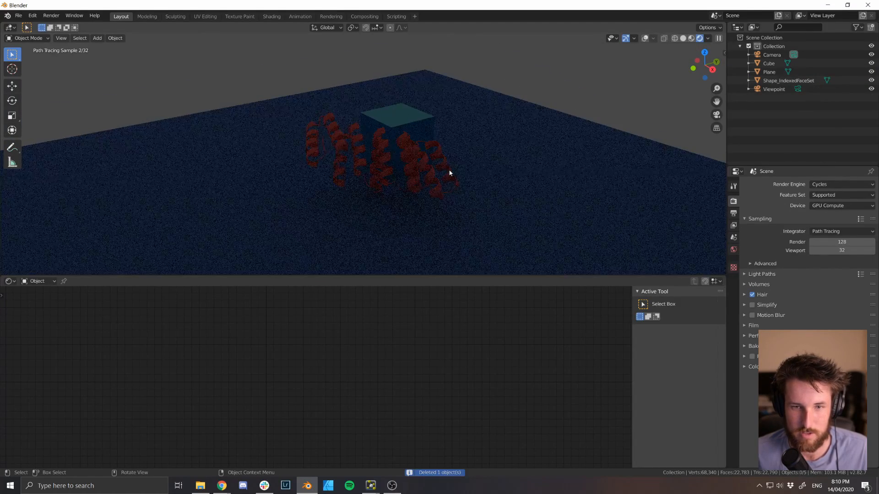
pyautogui.hotkey('shift', 'a')
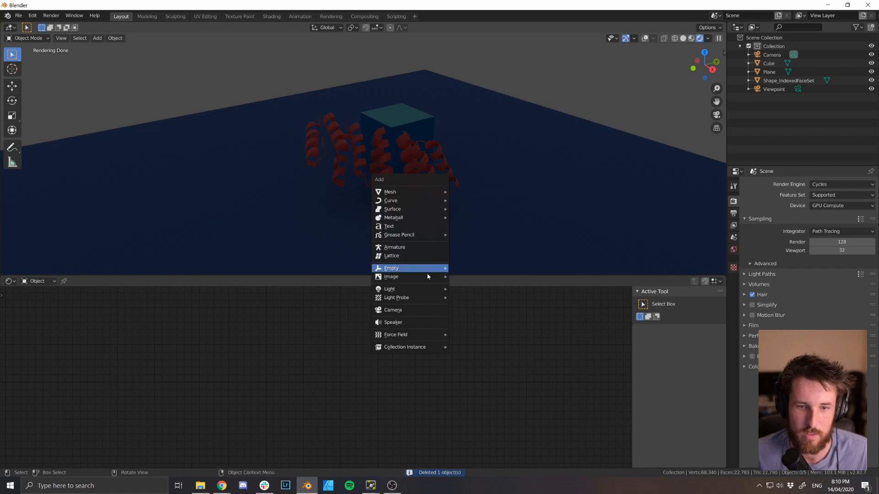
pyautogui.moveTo(428, 289)
pyautogui.click(477, 319)
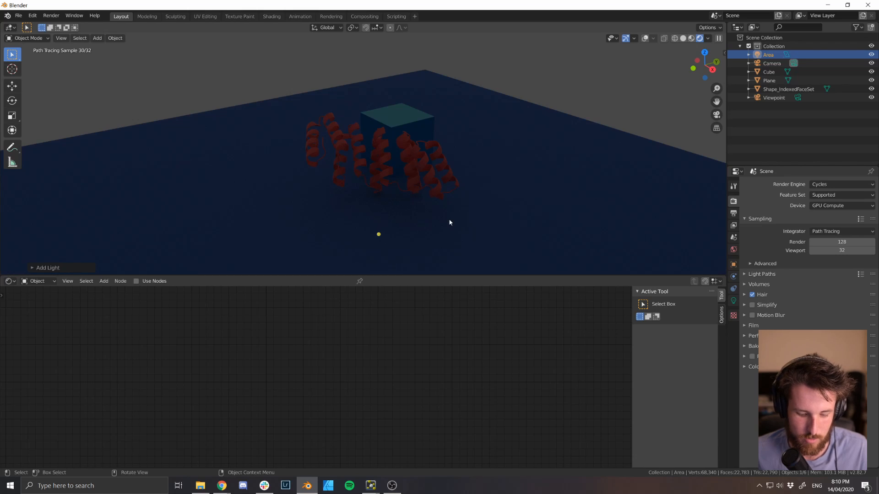
# Switch the viewport to solid shading and raise the area light along the Z axis above the floor plane
pyautogui.press('z')
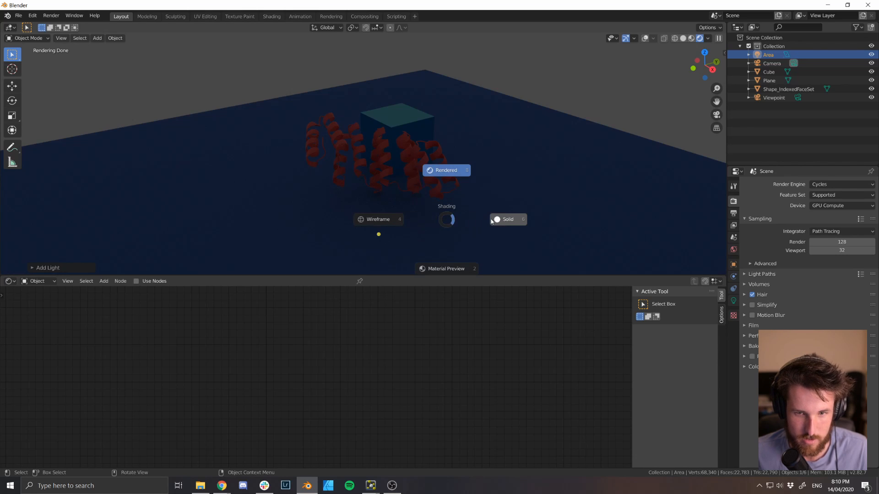
pyautogui.click(494, 219)
pyautogui.moveTo(413, 213)
pyautogui.mouseDown(button='middle')
pyautogui.moveTo(405, 209)
pyautogui.moveTo(428, 180)
pyautogui.moveTo(422, 212)
pyautogui.mouseUp(button='middle')
pyautogui.scroll(5, 421, 212)
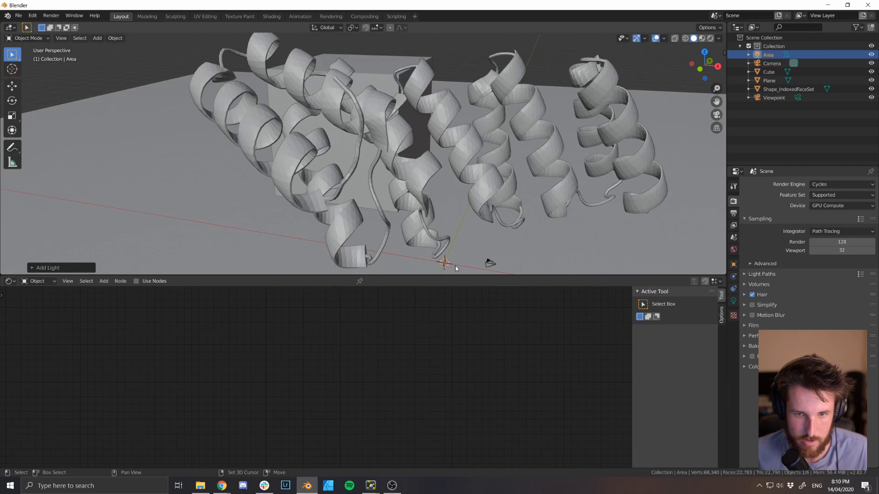
pyautogui.moveTo(439, 262); pyautogui.dragTo(442, 176, button='middle')
pyautogui.moveTo(462, 206); pyautogui.dragTo(449, 212, button='middle')
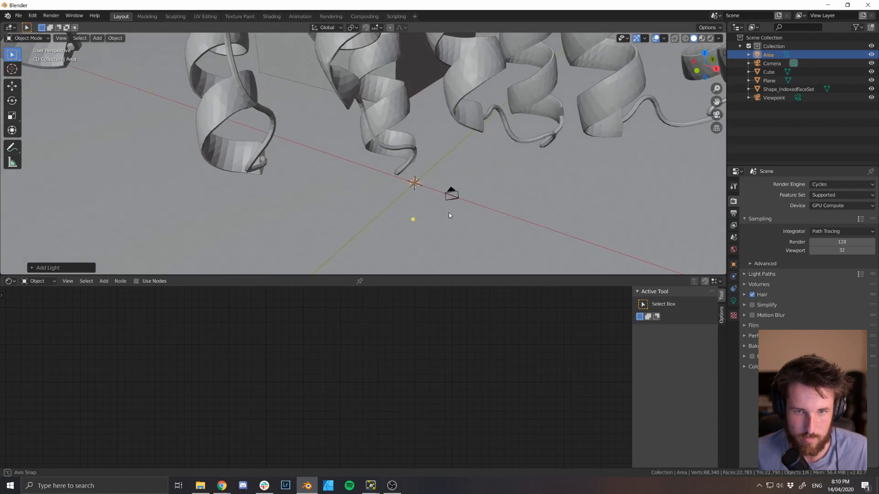
pyautogui.press('g')
pyautogui.press('z')
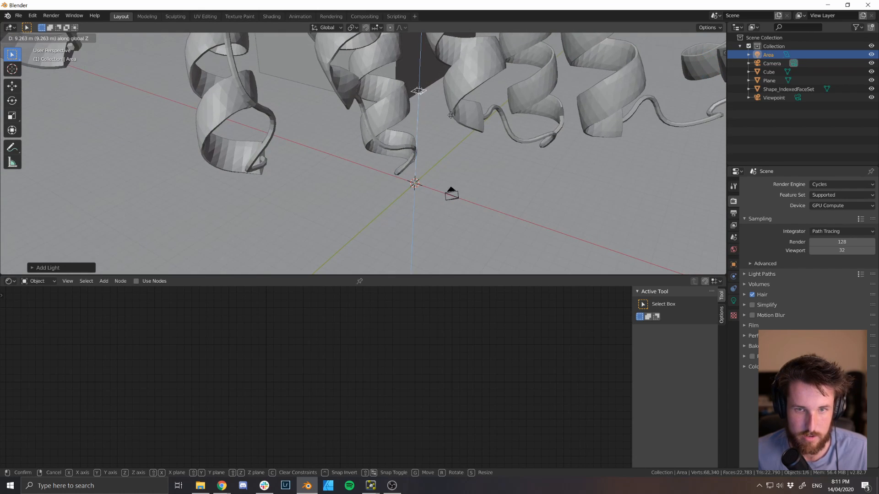
pyautogui.click(451, 84)
# Shift the area light along the X axis until it sits clear of the protein's side
pyautogui.scroll(-6, 507, 145)
pyautogui.moveTo(453, 149); pyautogui.dragTo(468, 92, button='middle')
pyautogui.press('g')
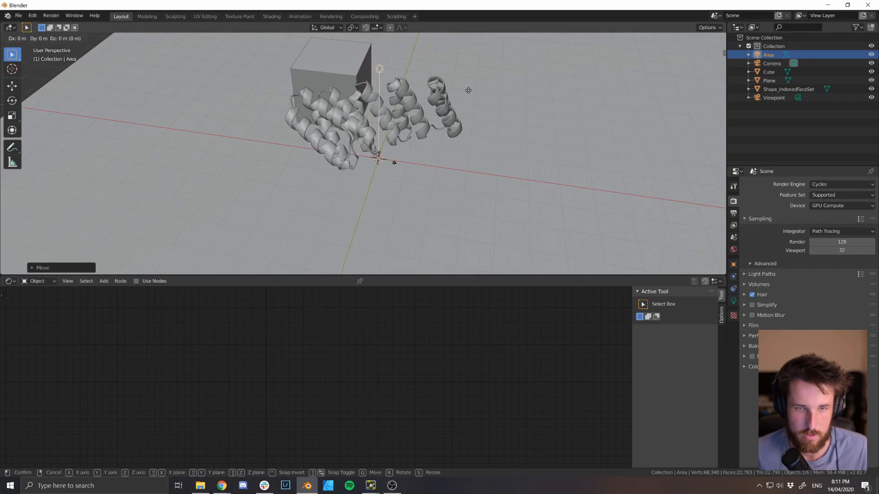
pyautogui.press('x')
pyautogui.click(584, 142)
# Rotate the area light about the global Y axis so that it points toward the protein
pyautogui.moveTo(583, 141); pyautogui.dragTo(490, 170, button='middle')
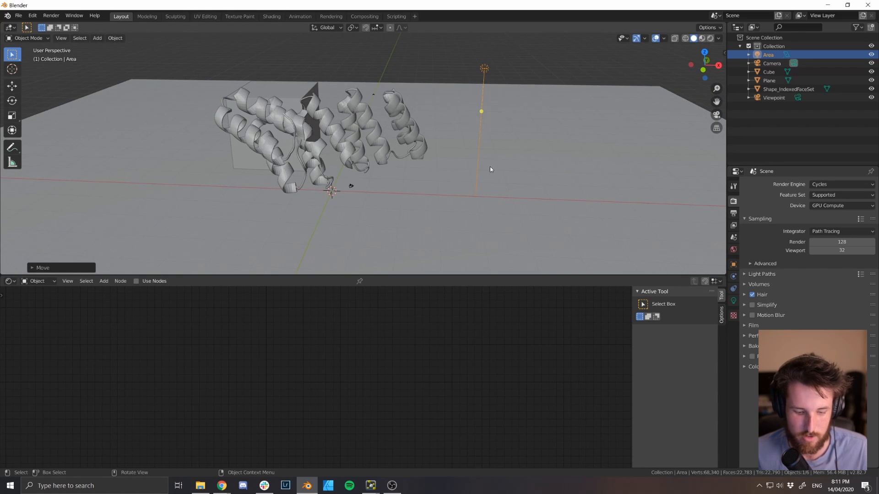
pyautogui.press('r')
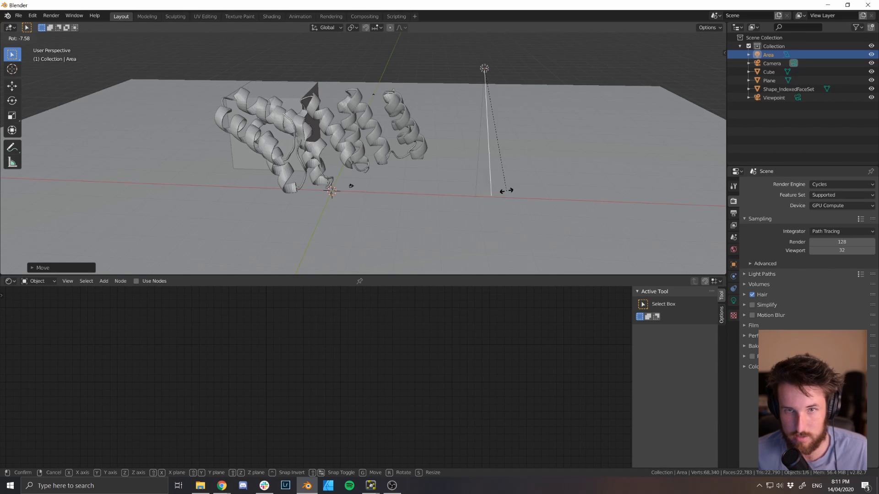
pyautogui.press('x')
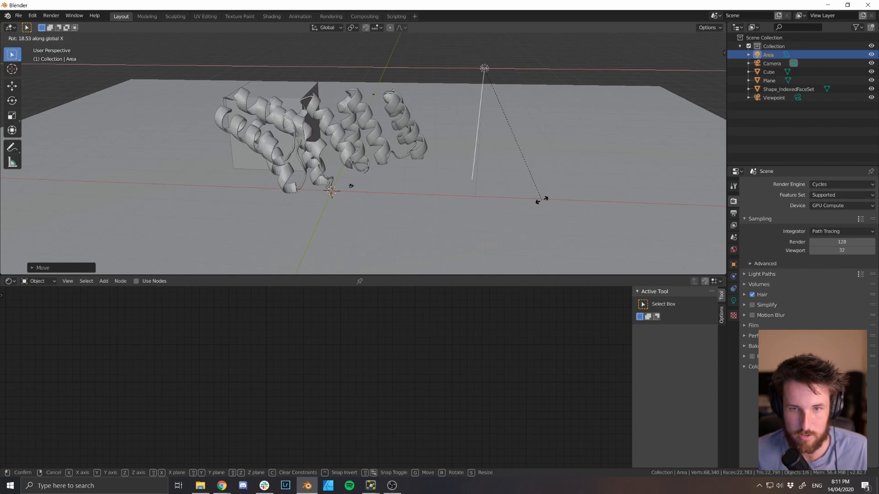
pyautogui.press('y')
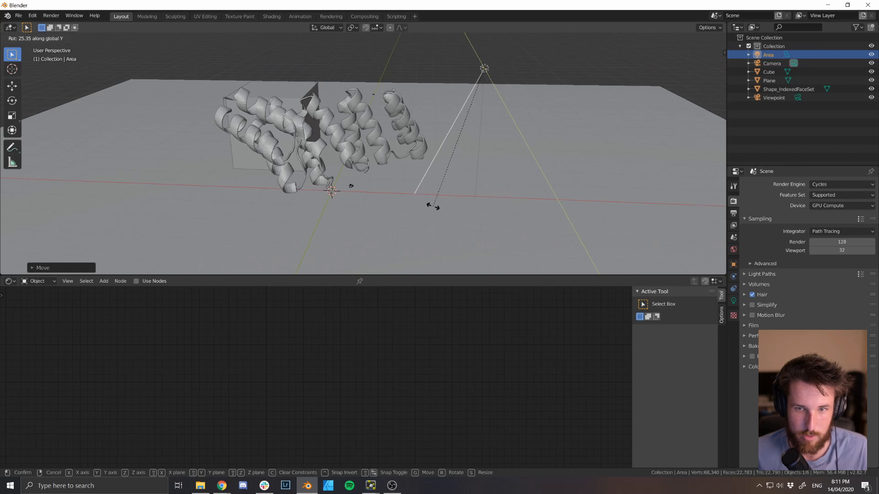
pyautogui.press('z')
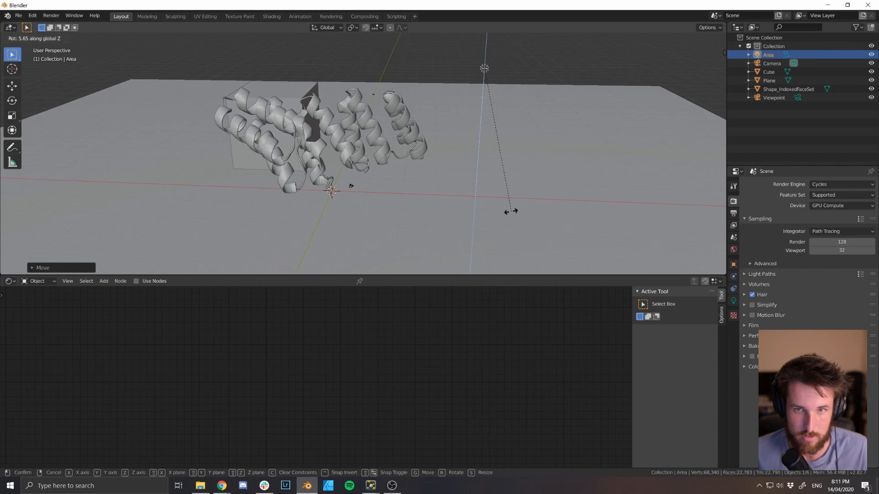
pyautogui.press('y')
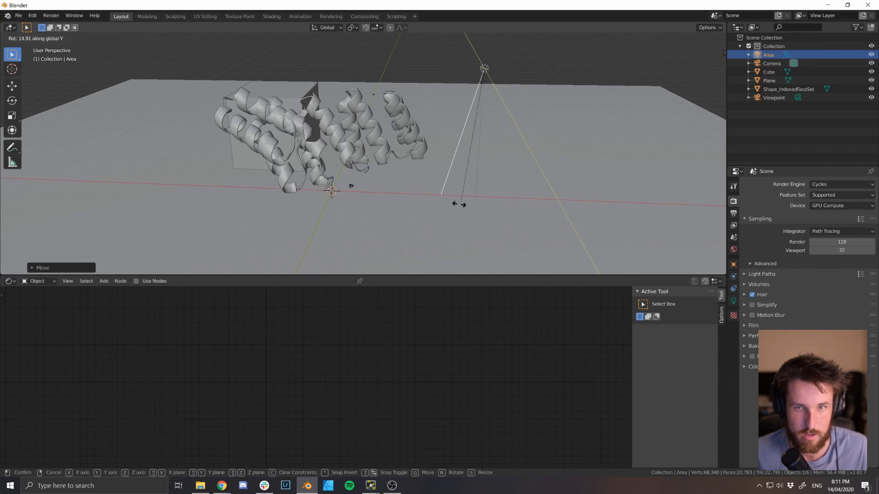
pyautogui.click(398, 193)
# Return the viewport to rendered shading and open the area light's light settings
pyautogui.moveTo(398, 192)
pyautogui.mouseDown(button='middle')
pyautogui.moveTo(454, 163)
pyautogui.moveTo(315, 161)
pyautogui.moveTo(440, 162)
pyautogui.mouseUp(button='middle')
pyautogui.press('z')
pyautogui.click(437, 139)
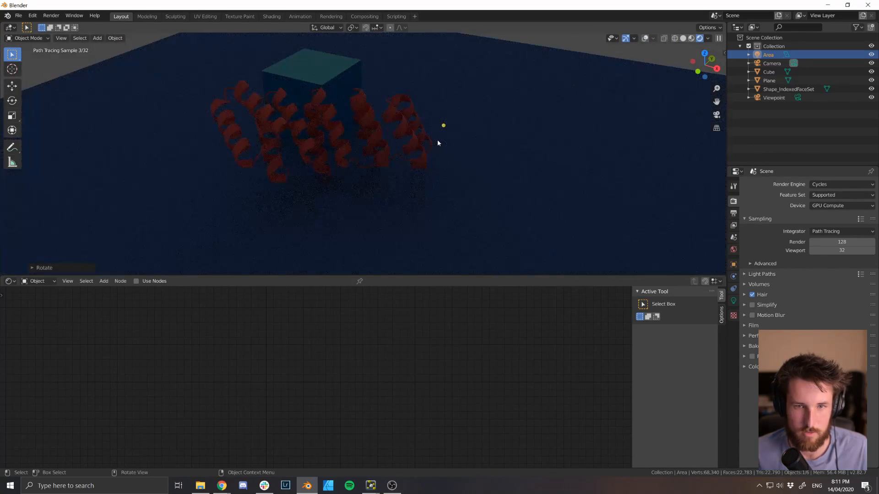
pyautogui.moveTo(399, 177)
pyautogui.mouseDown(button='middle')
pyautogui.moveTo(390, 174)
pyautogui.moveTo(429, 187)
pyautogui.mouseUp(button='middle')
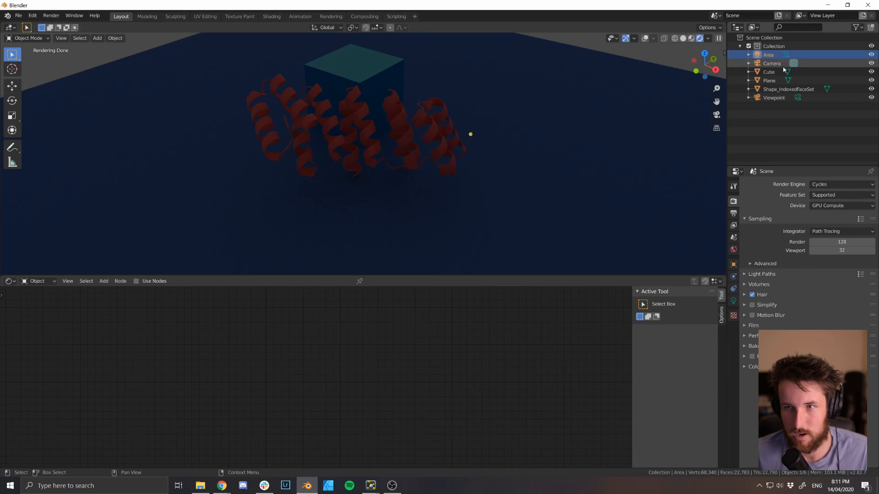
pyautogui.click(734, 303)
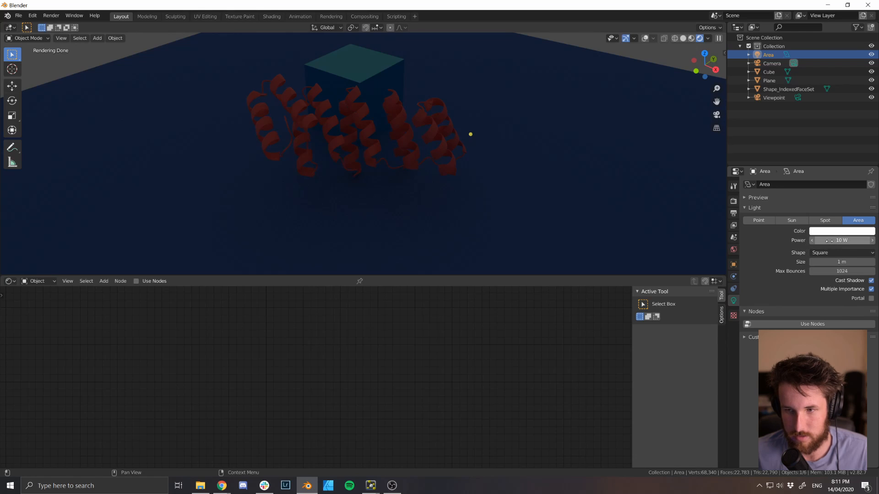
# Try the area light's power at 100 W and at 1000 W in the rendered view
pyautogui.click(843, 241)
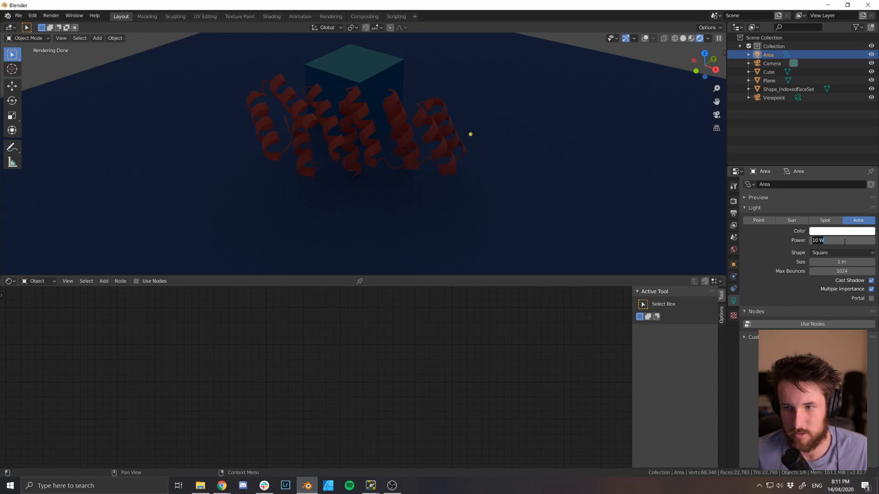
pyautogui.write('100')
pyautogui.press('Return')
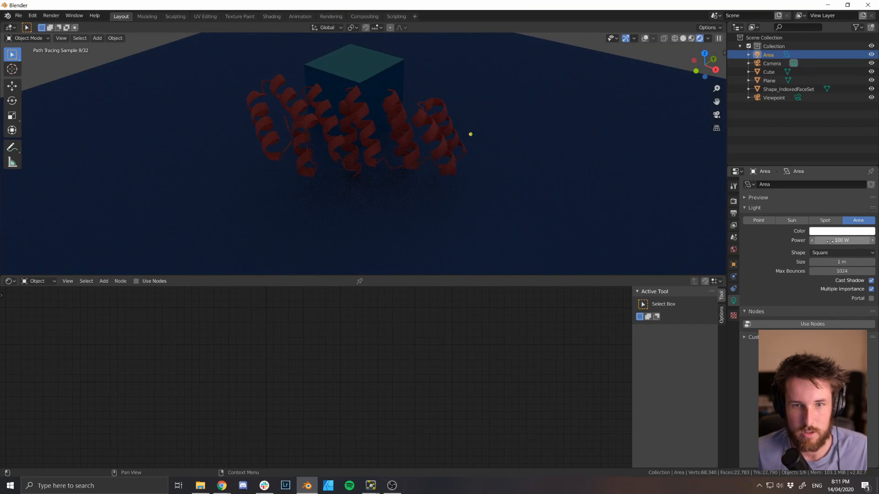
pyautogui.click(857, 241)
pyautogui.write('1000')
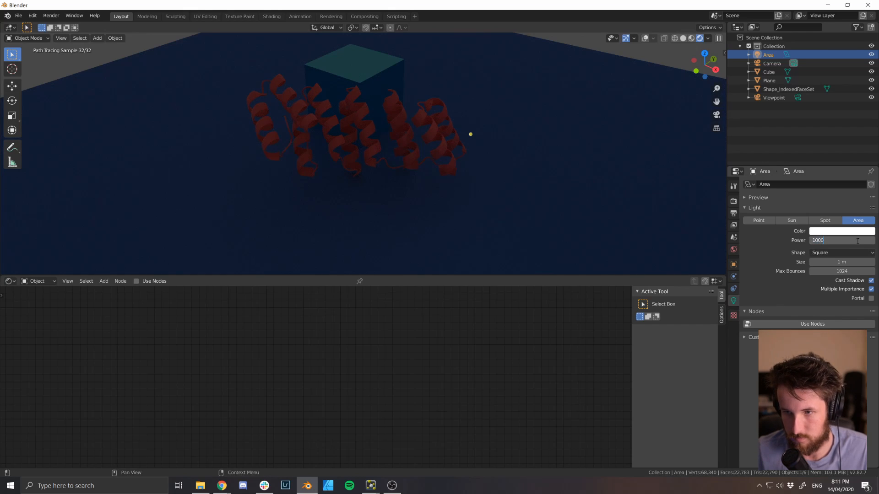
pyautogui.press('Return')
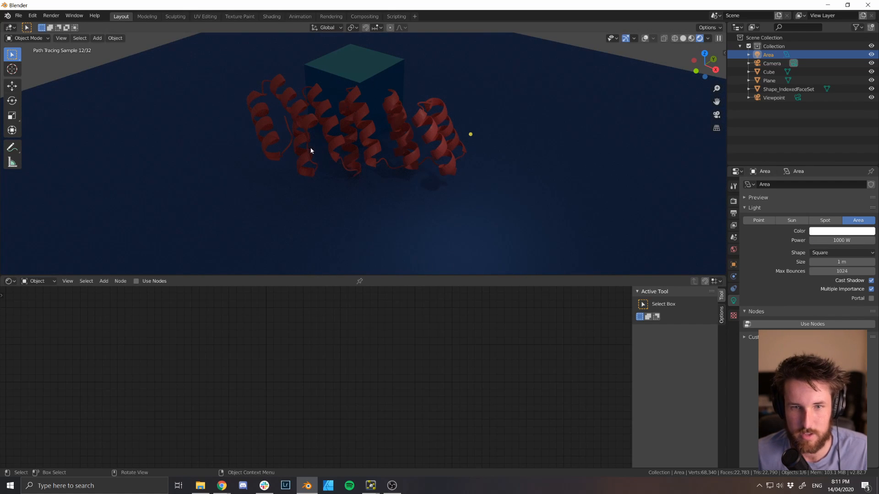
# Set the area light's power to 10000 W
pyautogui.click(838, 241)
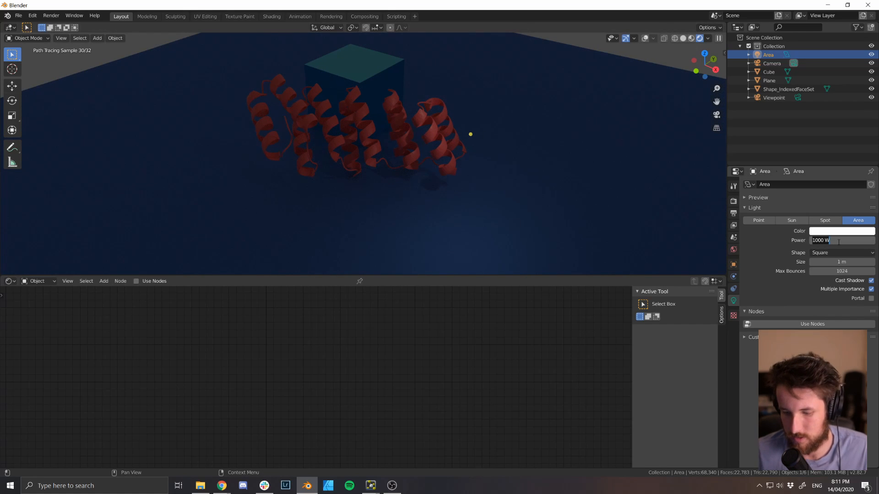
pyautogui.write('1')
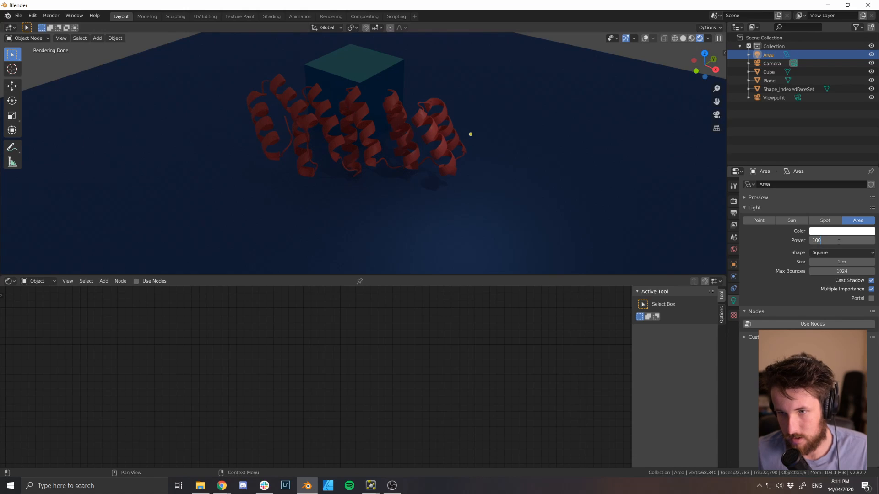
pyautogui.press('Return')
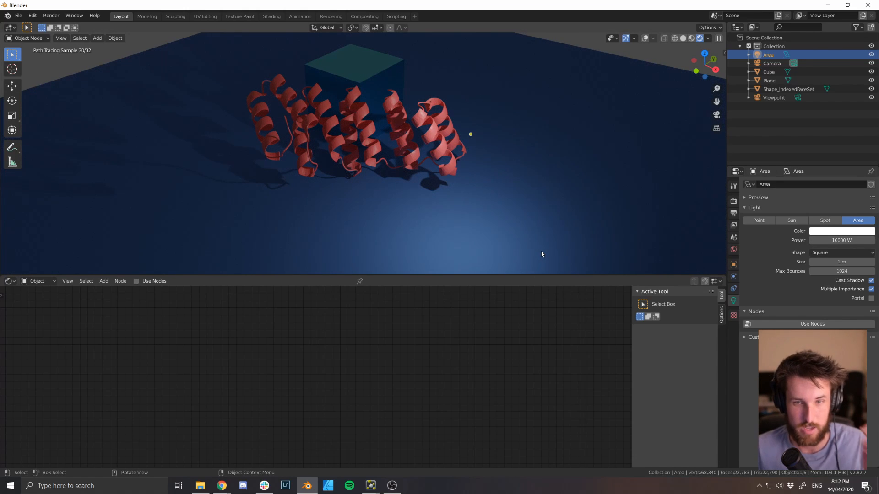
# Raise the area light higher along the Z axis in solid shading, and return the viewport to rendered shading
pyautogui.press('z')
pyautogui.click(545, 188)
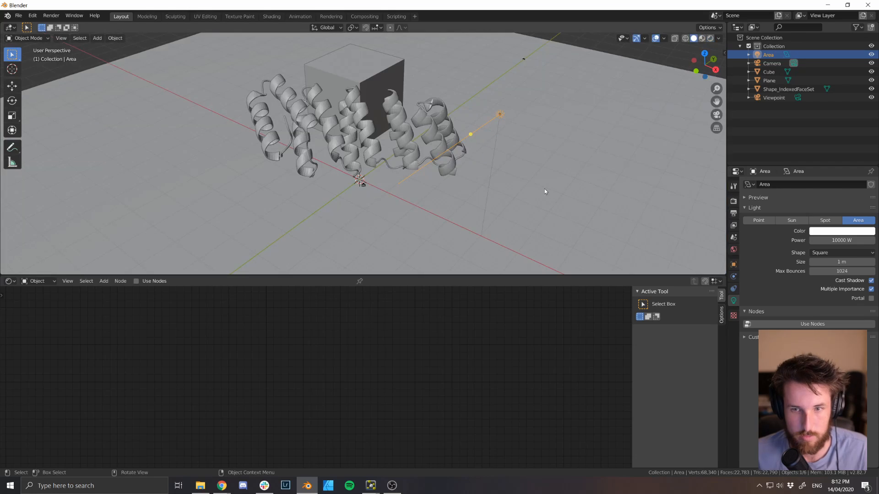
pyautogui.press('g')
pyautogui.press('z')
pyautogui.click(509, 98)
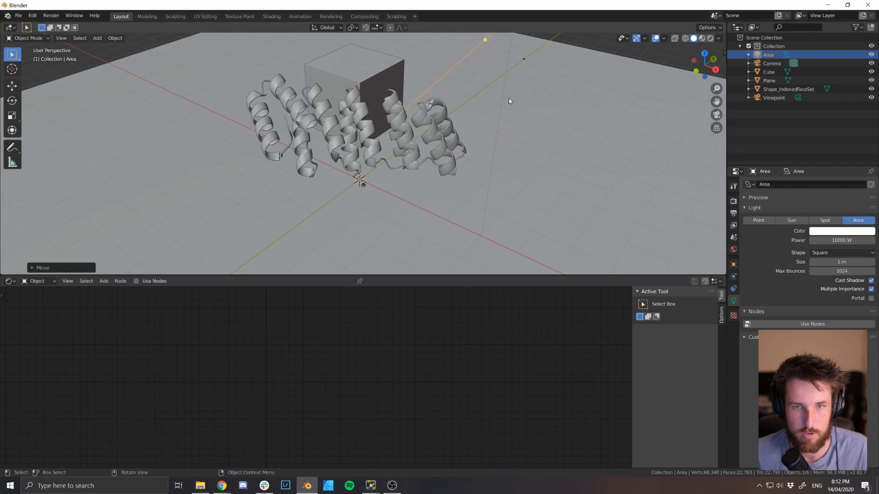
pyautogui.press('z')
pyautogui.click(493, 80)
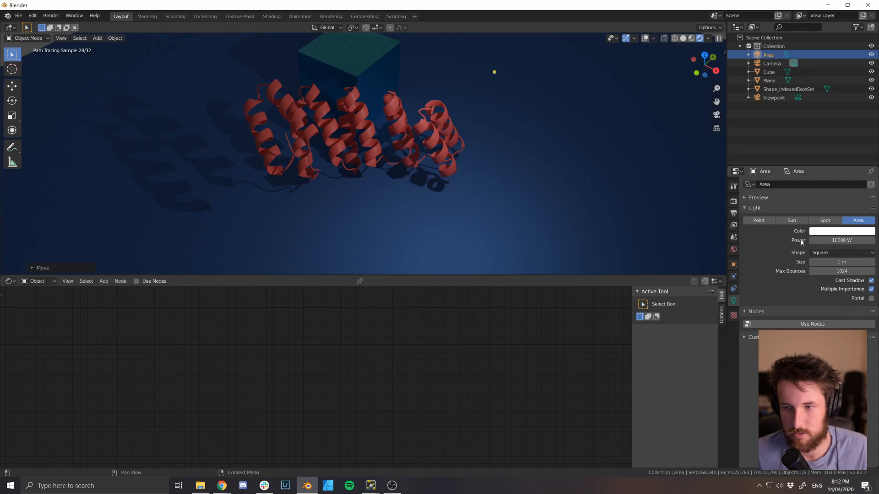
# Set the area light's size to 10 m in solid shading, and show the scene in rendered shading again
pyautogui.press('z')
pyautogui.click(586, 174)
pyautogui.moveTo(586, 174); pyautogui.dragTo(534, 177, button='middle')
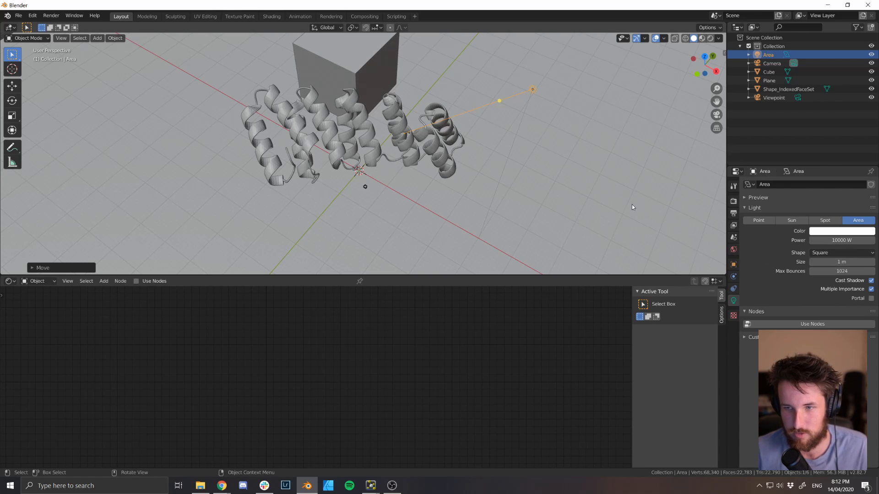
pyautogui.click(830, 261)
pyautogui.write('10')
pyautogui.press('Return')
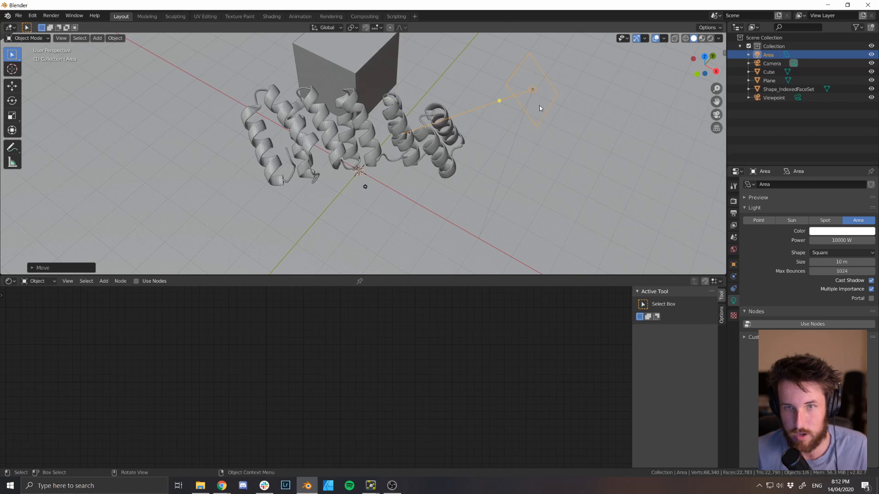
pyautogui.press('z')
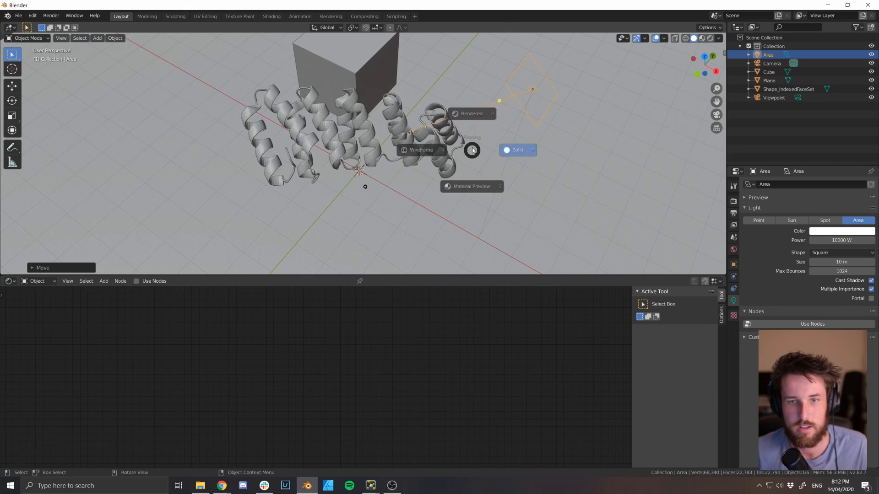
pyautogui.click(468, 110)
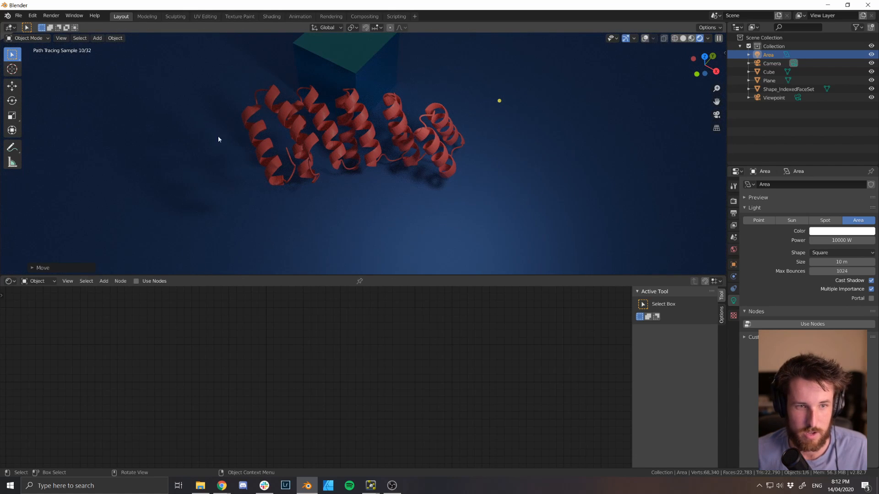
# Compare the shadow softness by setting the area light's size to 1 m and back to 10 m
pyautogui.click(851, 262)
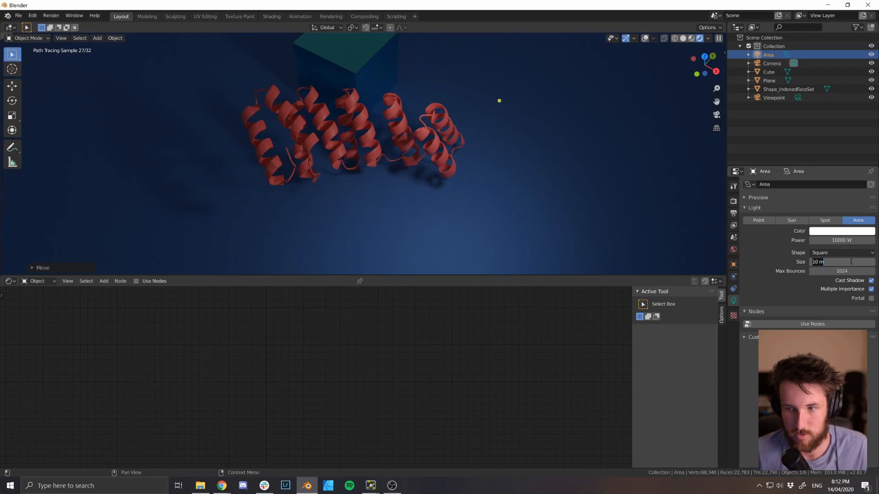
pyautogui.write('1')
pyautogui.press('Return')
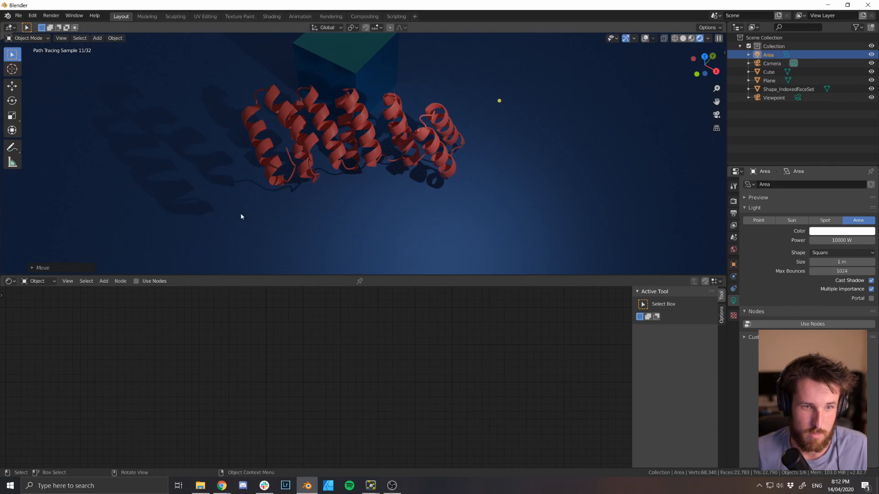
pyautogui.click(837, 263)
pyautogui.write('10')
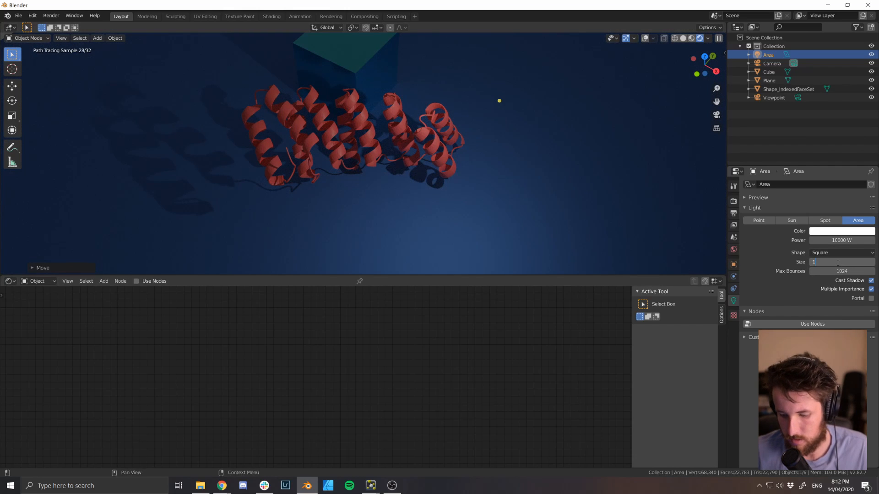
pyautogui.press('Return')
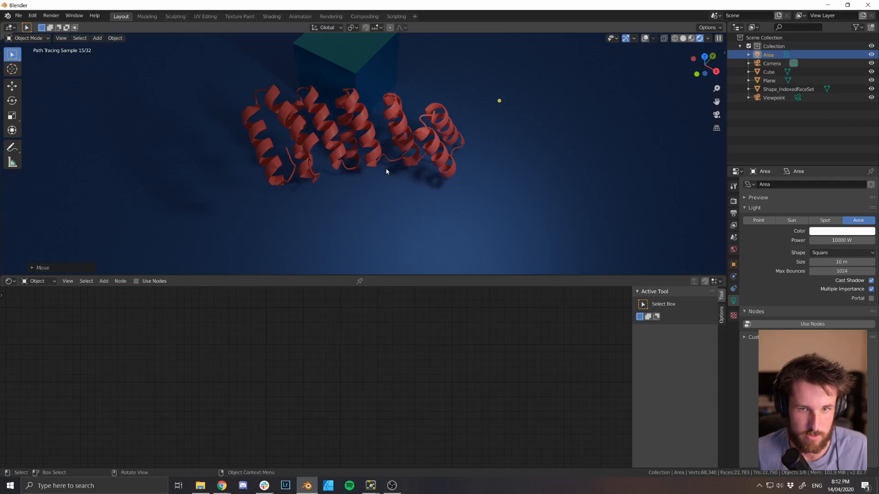
# Change the base colour of the cube's material to a light bluish green
pyautogui.moveTo(386, 171)
pyautogui.mouseDown(button='middle')
pyautogui.moveTo(371, 131)
pyautogui.moveTo(349, 142)
pyautogui.mouseUp(button='middle')
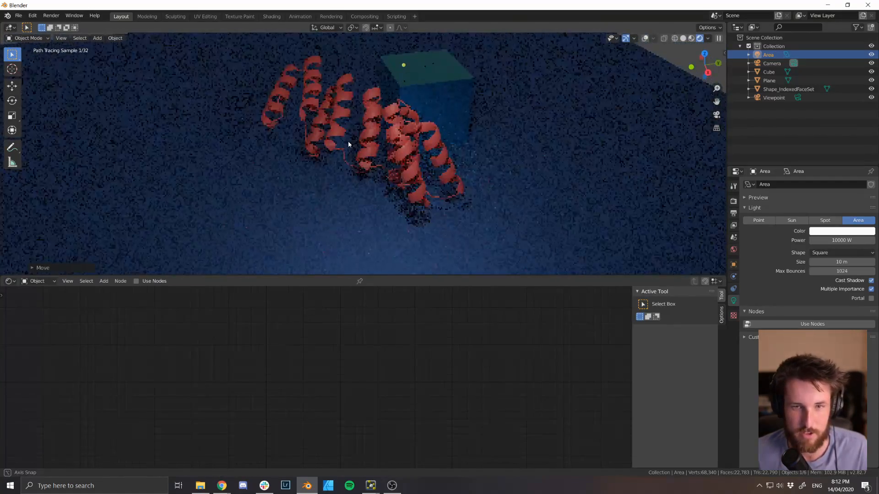
pyautogui.click(445, 98)
pyautogui.click(341, 316)
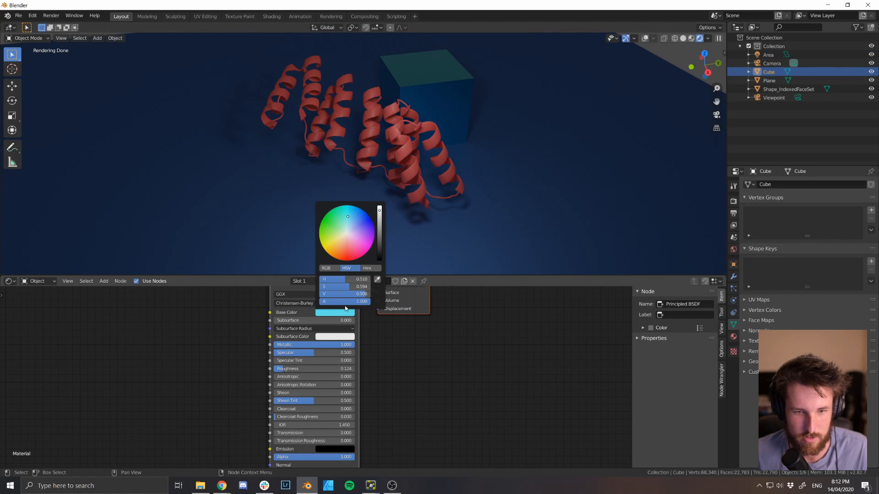
pyautogui.moveTo(349, 223); pyautogui.dragTo(330, 226)
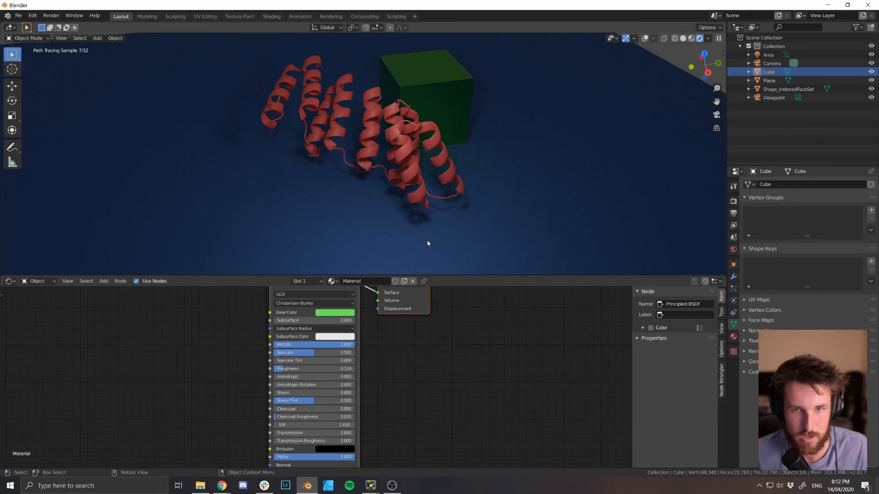
pyautogui.click(347, 314)
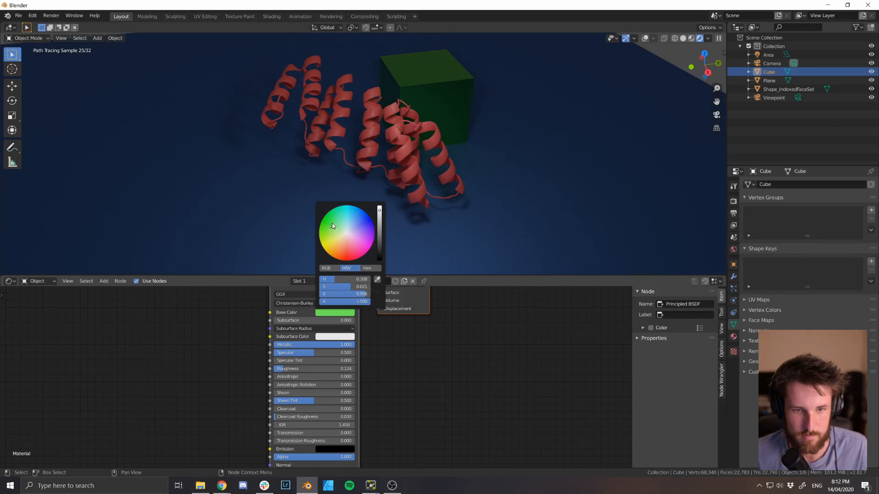
pyautogui.moveTo(332, 226); pyautogui.dragTo(337, 220)
# Move the cube about 18 m in the horizontal plane until it stands behind the protein's middle, and return to rendered shading
pyautogui.moveTo(392, 166)
pyautogui.mouseDown(button='middle')
pyautogui.moveTo(483, 135)
pyautogui.moveTo(364, 125)
pyautogui.moveTo(379, 158)
pyautogui.mouseUp(button='middle')
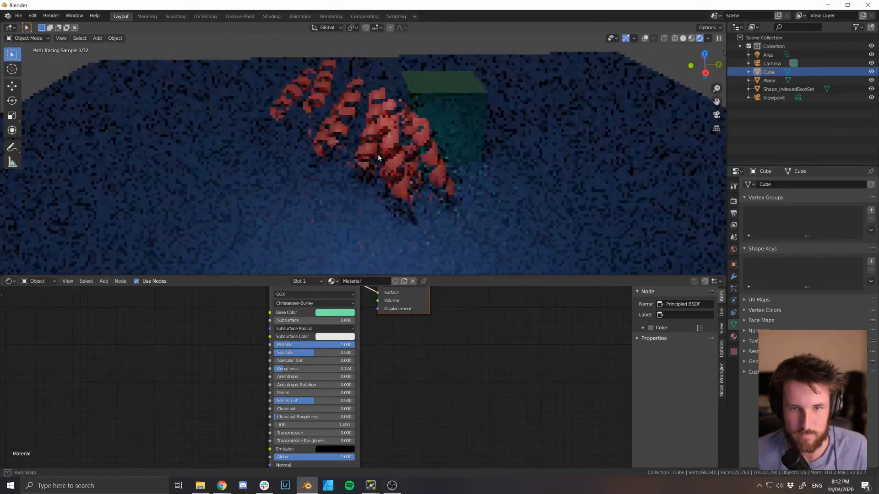
pyautogui.press('z')
pyautogui.click(441, 157)
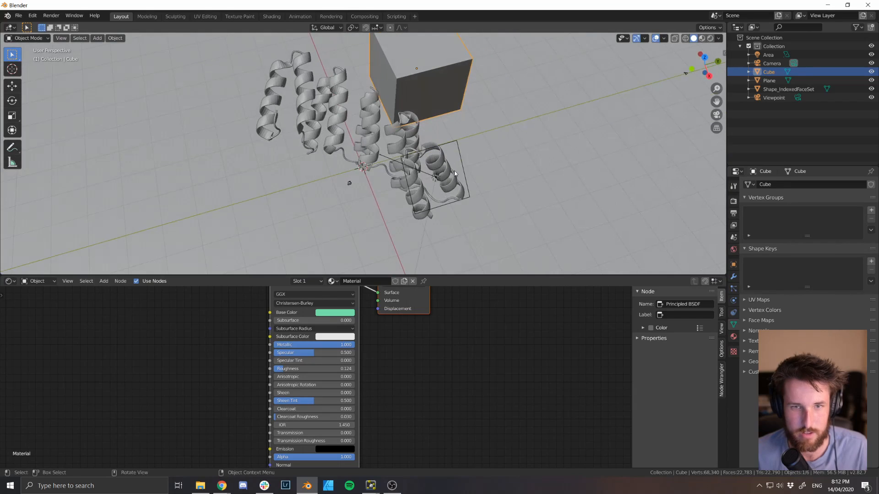
pyautogui.moveTo(442, 157); pyautogui.dragTo(418, 144, button='middle')
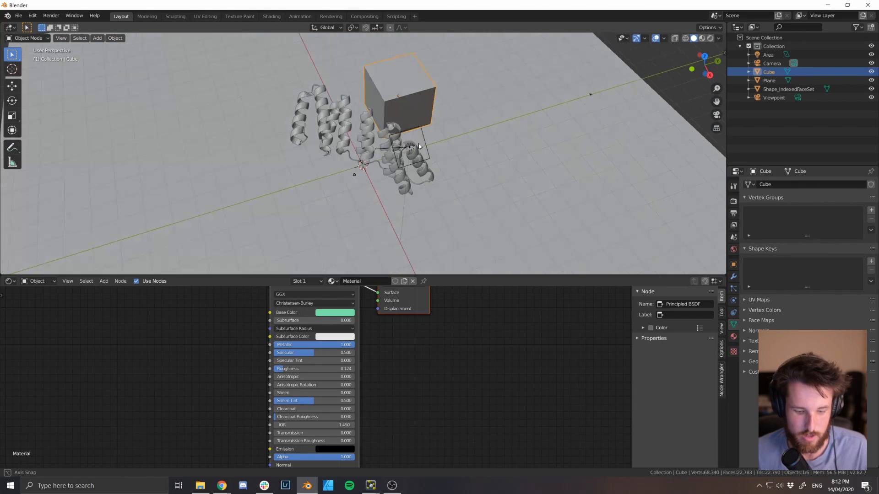
pyautogui.press('g')
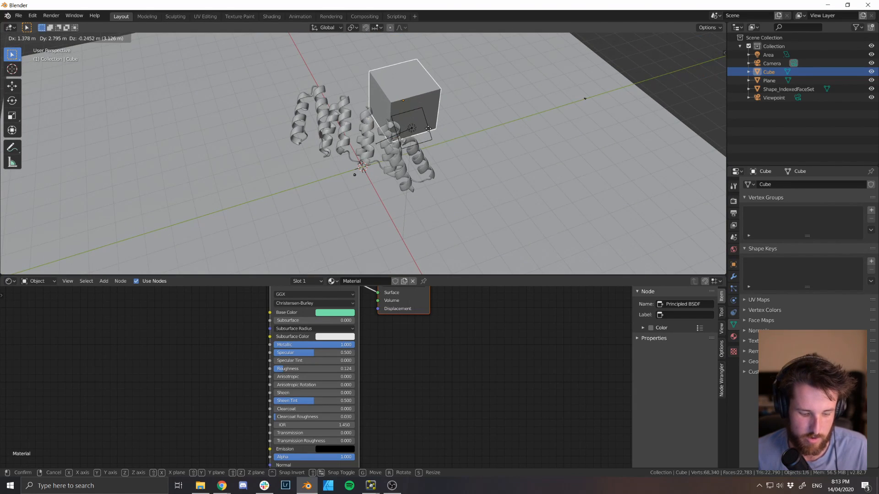
pyautogui.hotkey('shift', 'z')
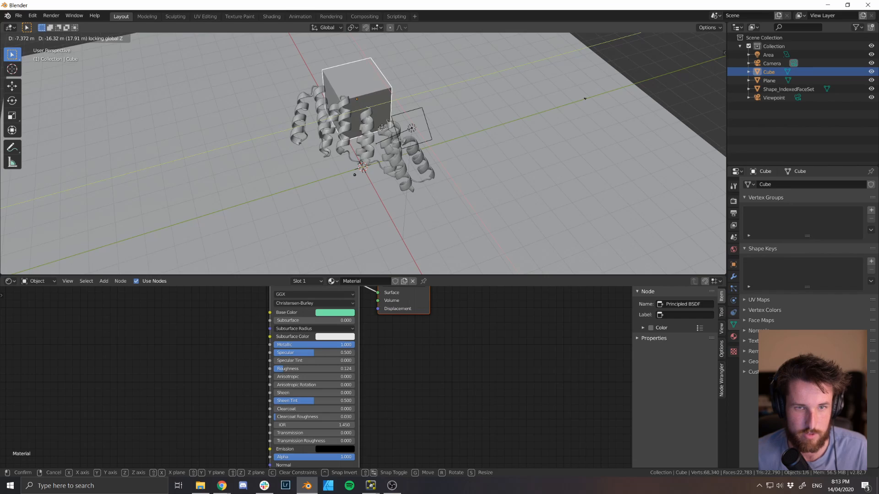
pyautogui.click(383, 132)
pyautogui.moveTo(381, 131)
pyautogui.mouseDown(button='middle')
pyautogui.moveTo(378, 121)
pyautogui.moveTo(342, 119)
pyautogui.moveTo(375, 120)
pyautogui.moveTo(394, 155)
pyautogui.moveTo(418, 154)
pyautogui.mouseUp(button='middle')
pyautogui.press('z')
pyautogui.click(391, 134)
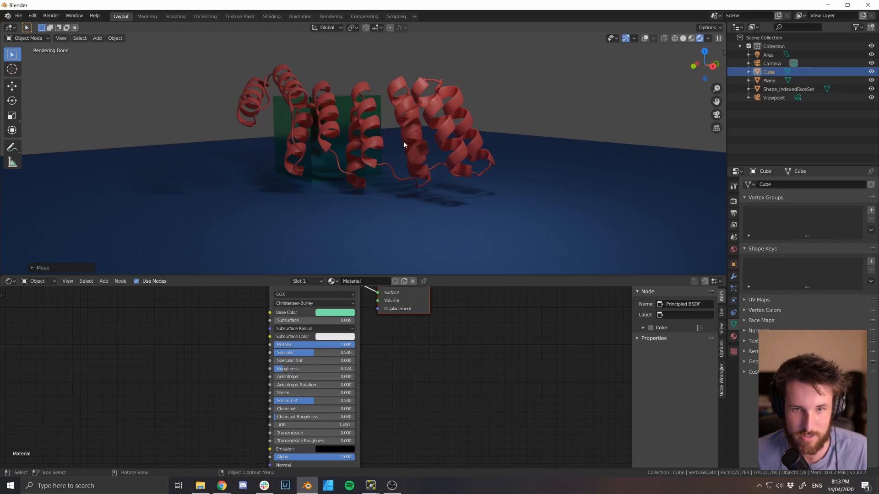
pyautogui.scroll(3, 429, 133)
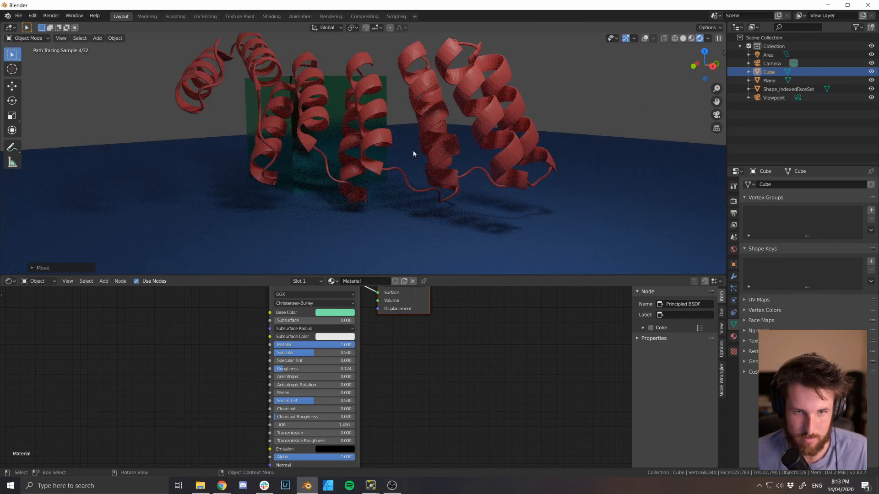
pyautogui.moveTo(413, 151); pyautogui.dragTo(397, 158, button='middle')
pyautogui.moveTo(359, 132); pyautogui.dragTo(363, 146, button='middle')
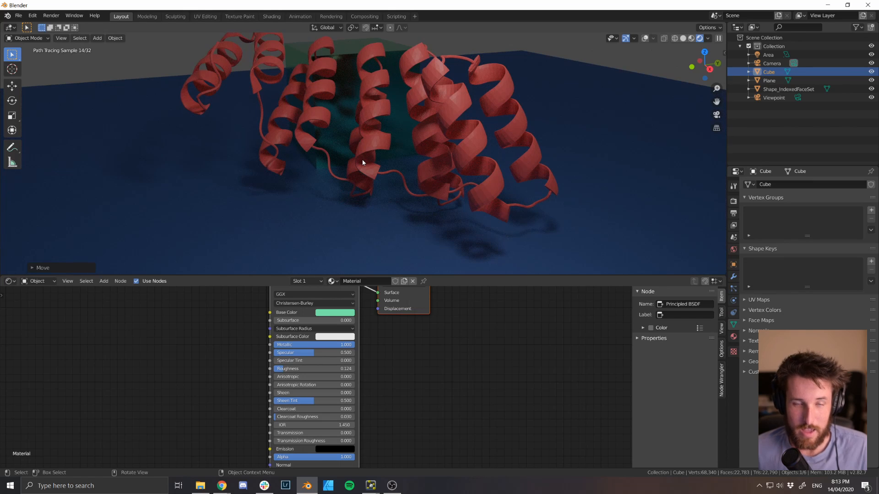
pyautogui.scroll(-2, 385, 140)
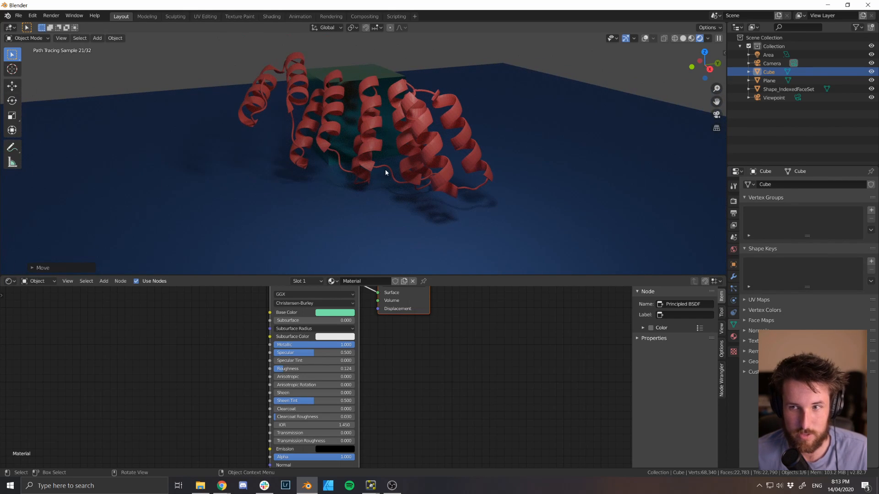
# Delete the Viewpoint camera from the scene collection and select the remaining Camera object
pyautogui.click(774, 63)
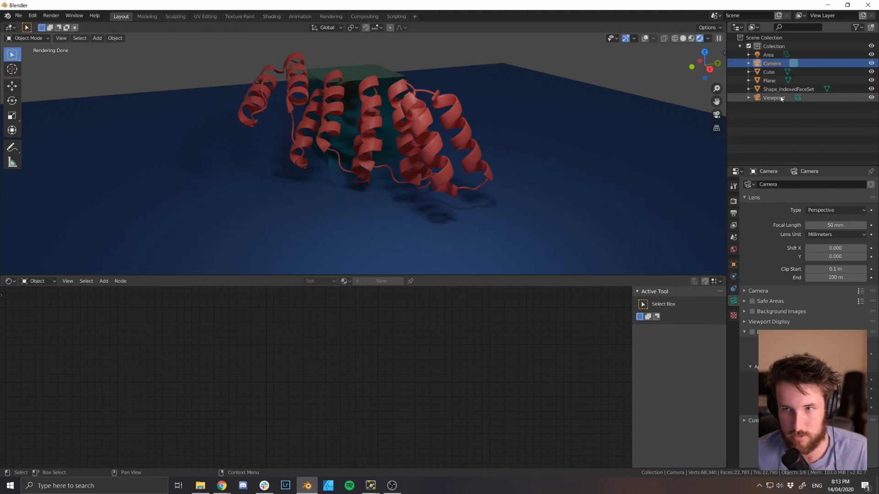
pyautogui.click(773, 98)
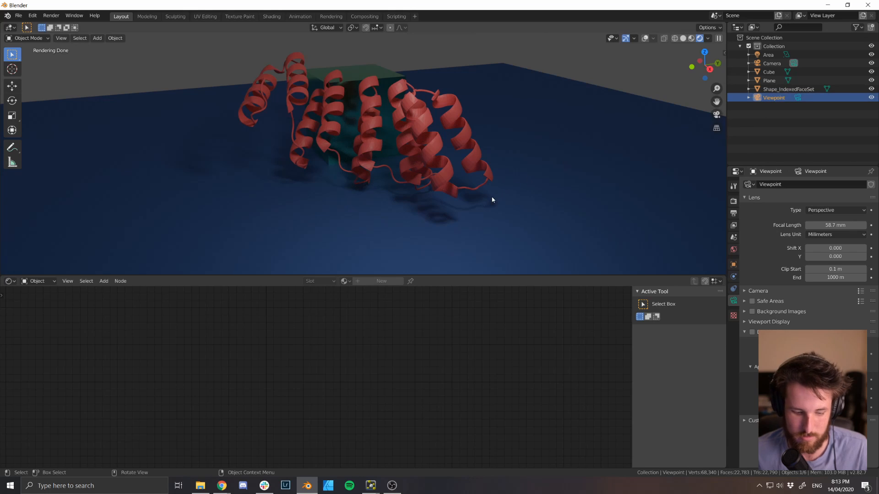
pyautogui.press('x')
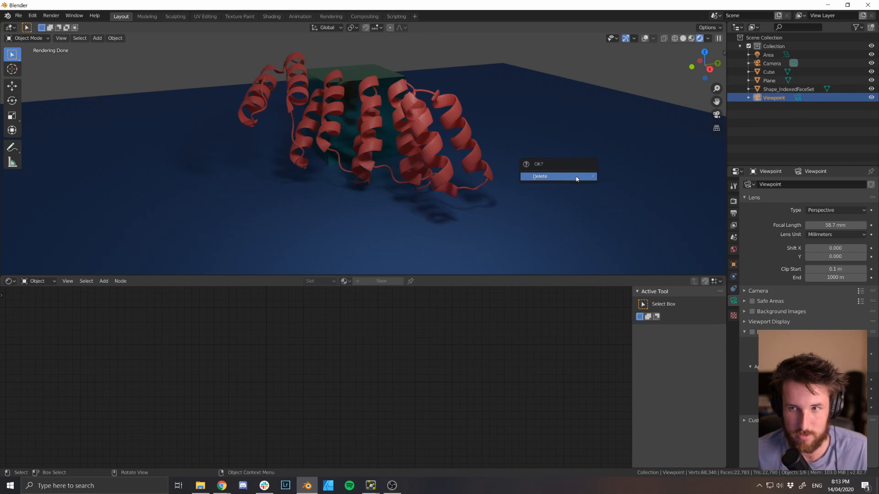
pyautogui.click(577, 178)
pyautogui.click(772, 64)
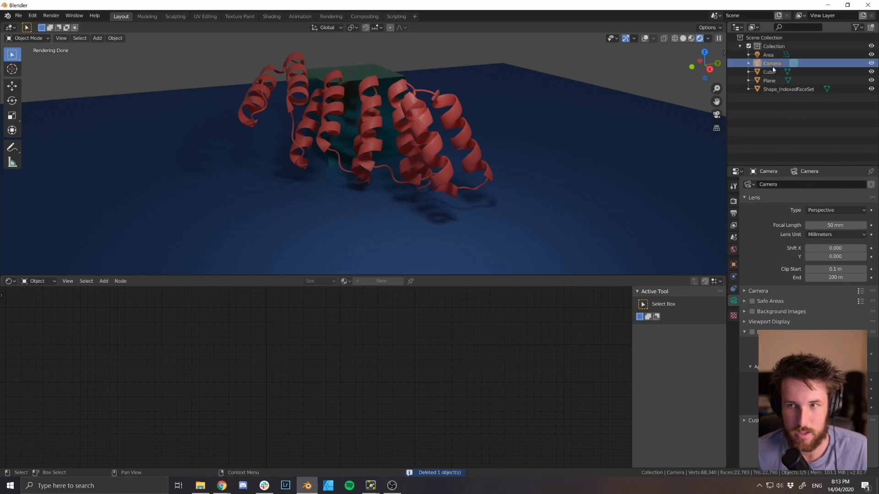
# Switch the viewport to solid shading and examine where the camera sits relative to the protein, cube and floor plane
pyautogui.press('z')
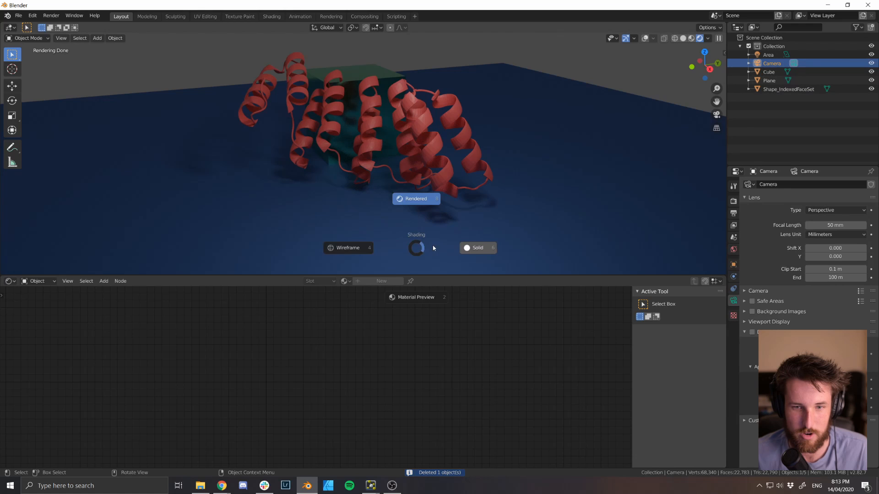
pyautogui.click(470, 251)
pyautogui.moveTo(335, 184); pyautogui.dragTo(395, 182, button='middle')
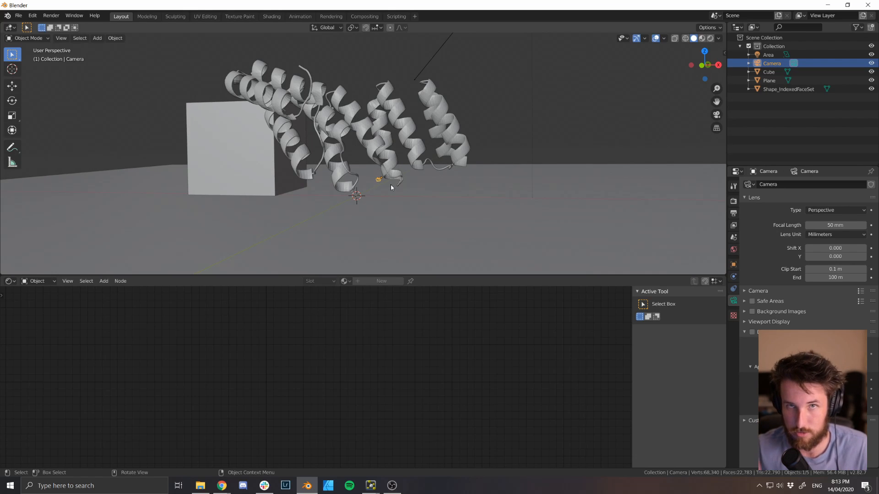
pyautogui.scroll(3, 391, 185)
pyautogui.scroll(-1, 391, 185)
pyautogui.moveTo(391, 185); pyautogui.dragTo(389, 205, button='middle')
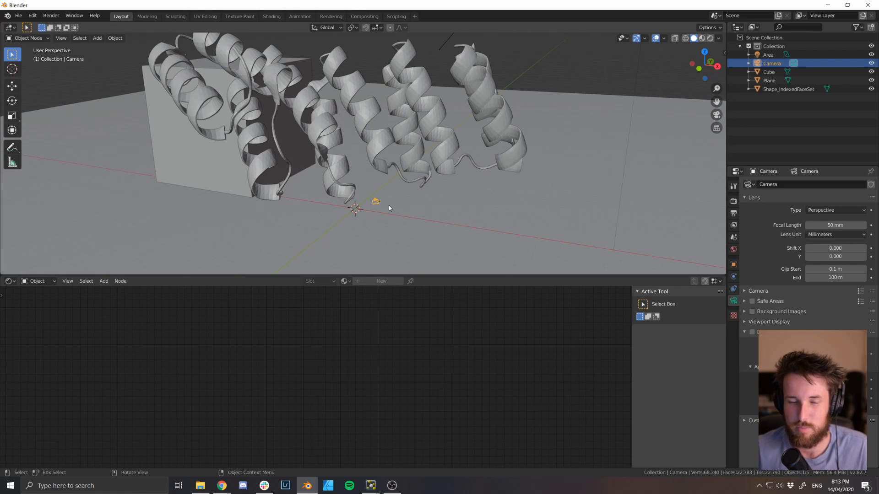
pyautogui.scroll(-3, 389, 206)
pyautogui.moveTo(389, 206)
pyautogui.mouseDown(button='middle')
pyautogui.moveTo(375, 210)
pyautogui.moveTo(446, 188)
pyautogui.moveTo(431, 202)
pyautogui.moveTo(391, 196)
pyautogui.mouseUp(button='middle')
pyautogui.scroll(1, 400, 202)
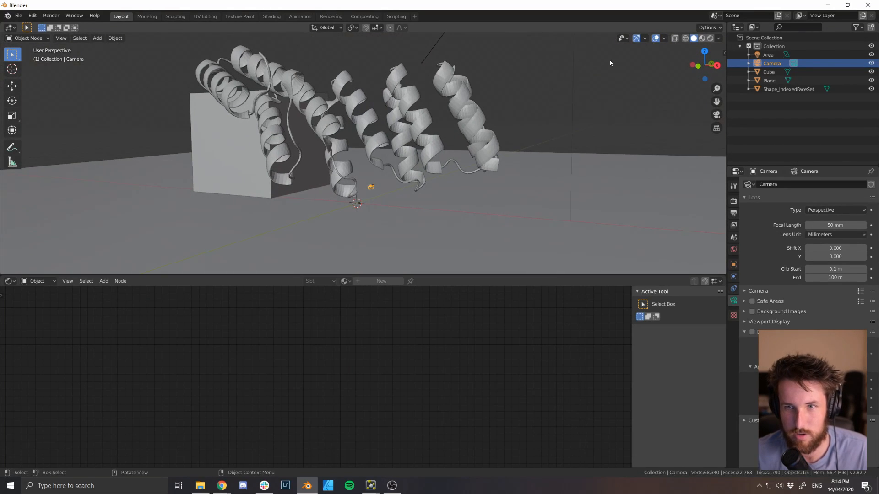
# Look through the active camera, comparing the camera view with the free perspective view, and finish in the camera view
pyautogui.click(717, 114)
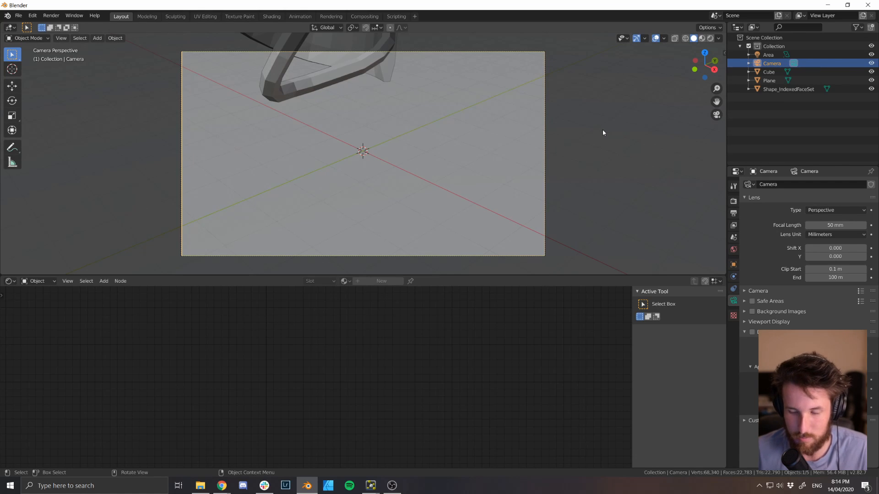
pyautogui.press('KP_0')
pyautogui.press('KP_0')
pyautogui.press('KP_0')
pyautogui.press('KP_0')
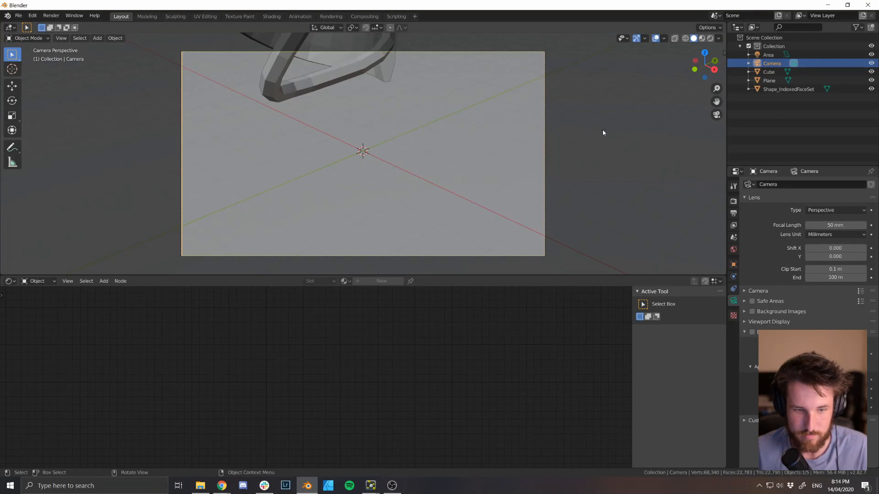
pyautogui.press('KP_0')
pyautogui.press('KP_0')
pyautogui.press('KP_0')
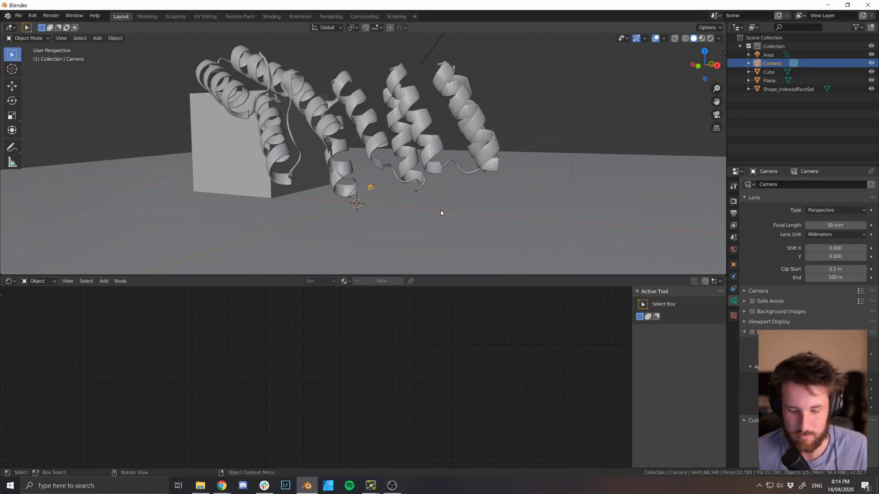
pyautogui.press('KP_0')
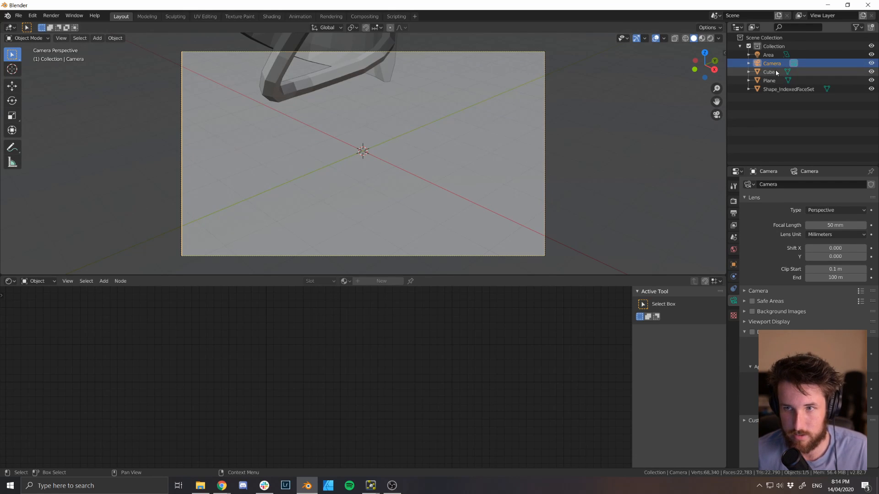
# Shift the camera freely about 2.5 m, and pull it back about 95 m along its local Z axis
pyautogui.press('g')
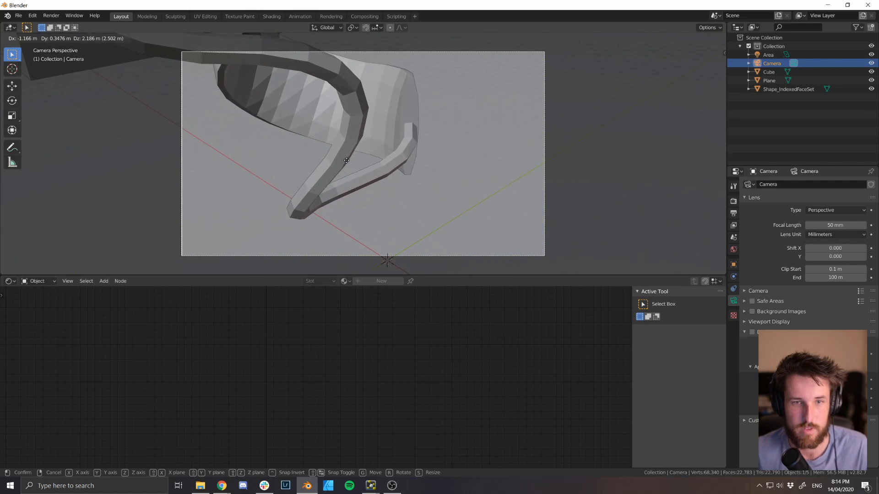
pyautogui.click(329, 161)
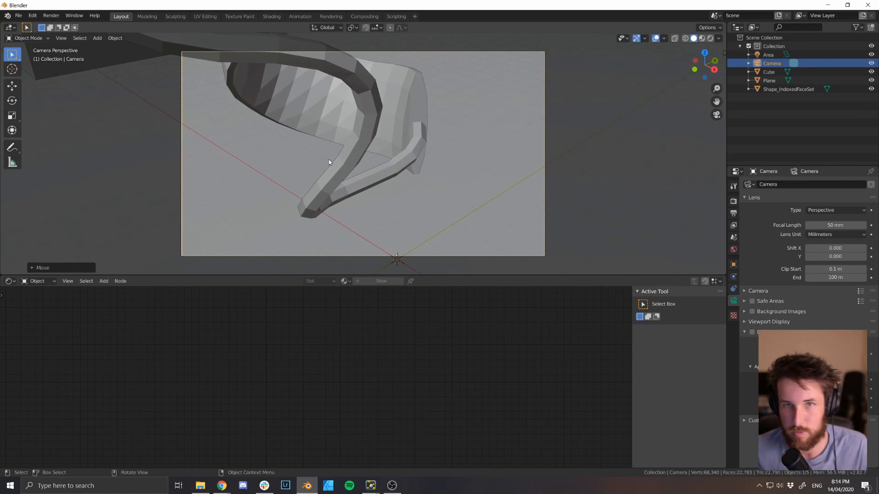
pyautogui.press('g')
pyautogui.press('z')
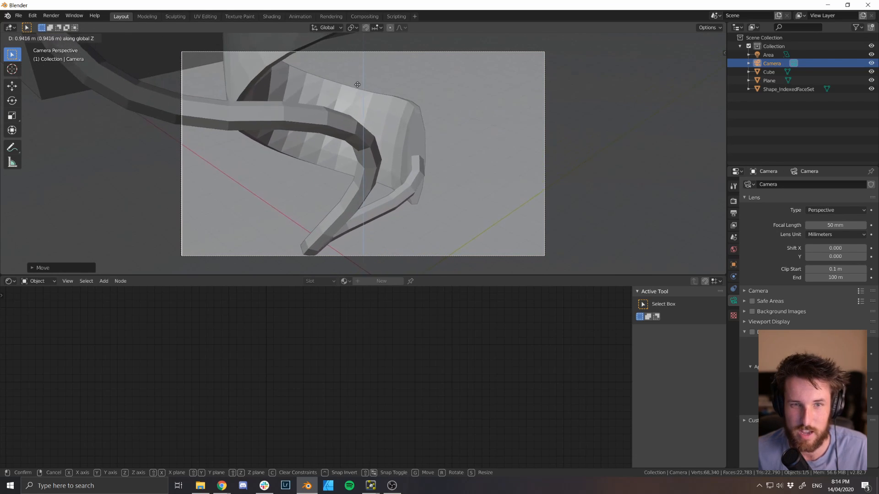
pyautogui.press('z')
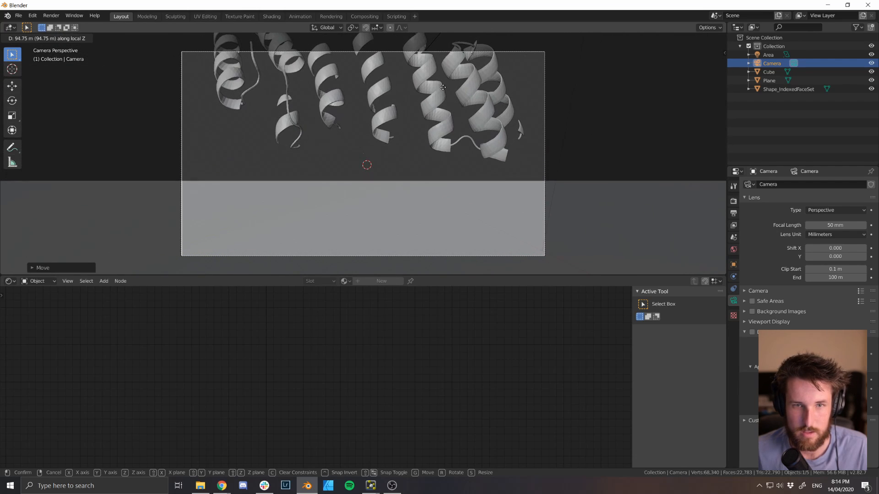
pyautogui.click(443, 87)
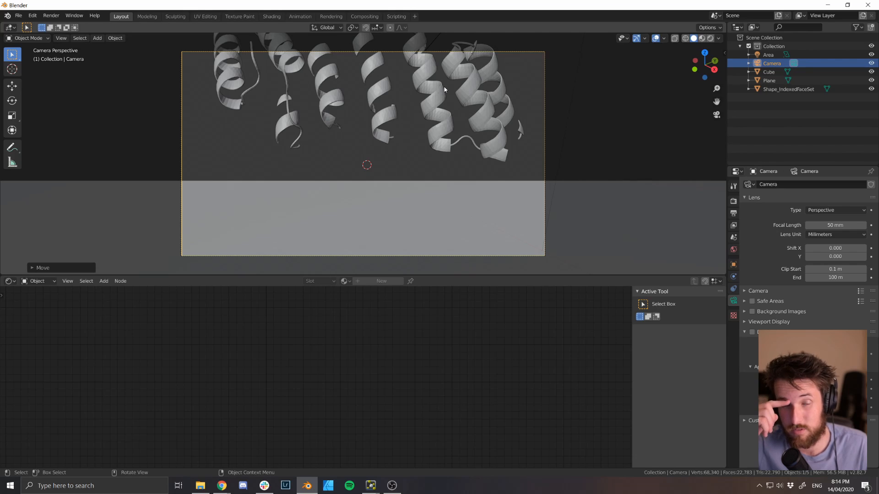
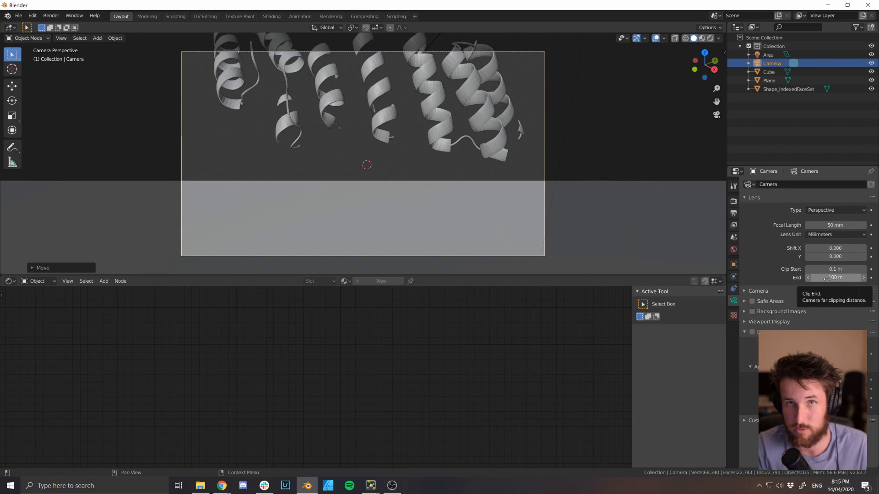
# Set the camera's clip end to 1000 m and pull the camera further back along its local Z axis
pyautogui.click(827, 278)
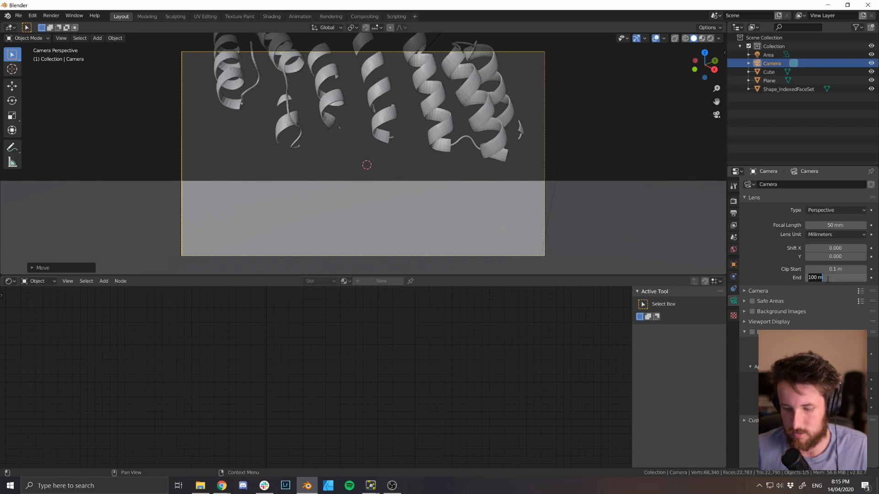
pyautogui.write('10')
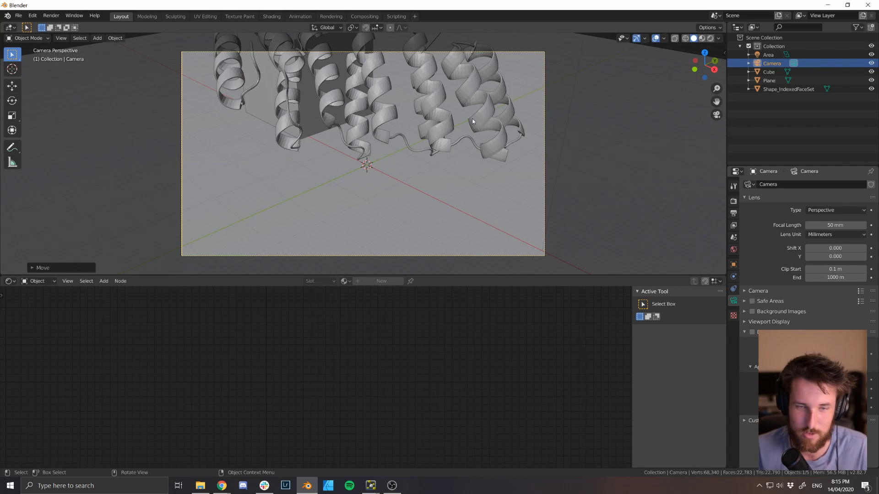
pyautogui.press('g')
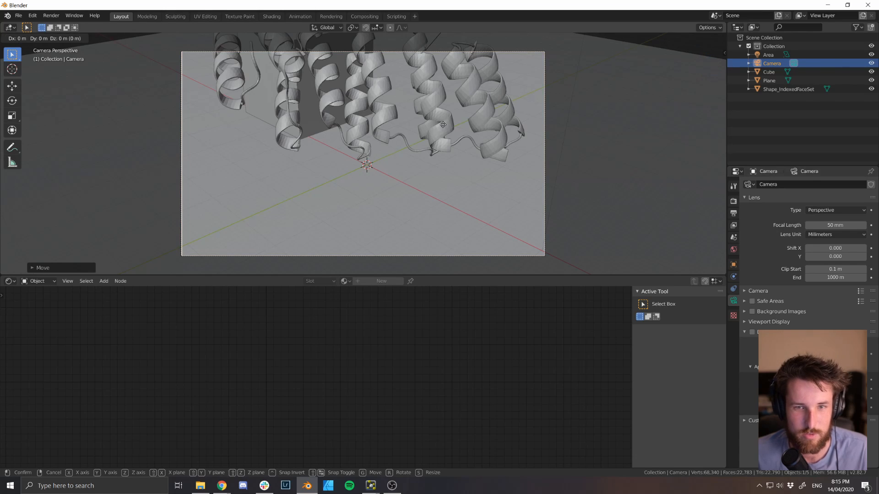
pyautogui.press('z')
pyautogui.press('z')
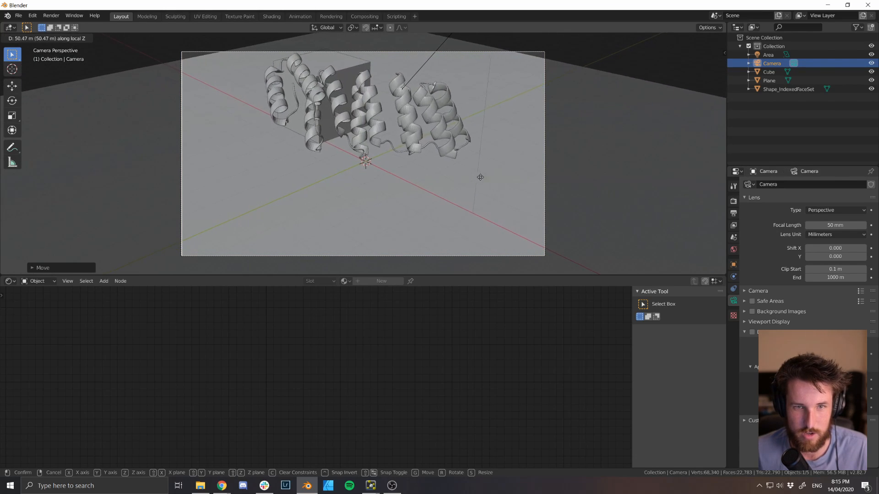
pyautogui.click(451, 119)
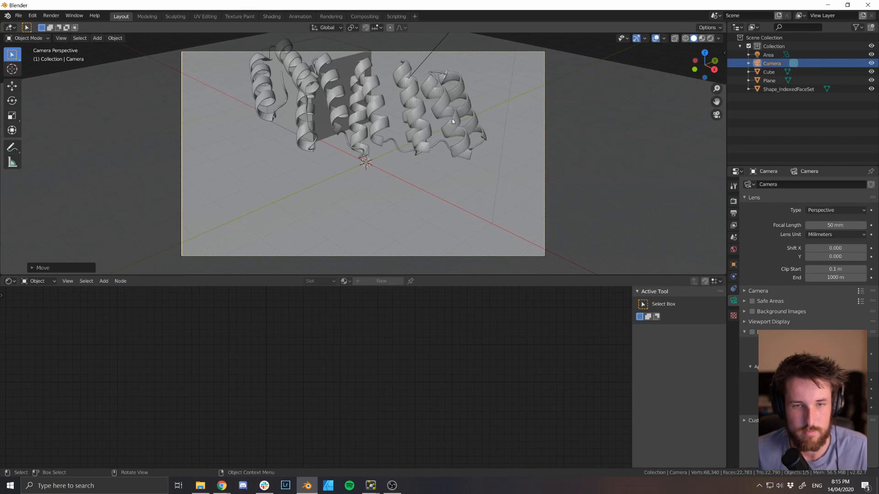
# Raise the camera along the global Z axis and shift it in the negative direction along global Y
pyautogui.press('g')
pyautogui.press('z')
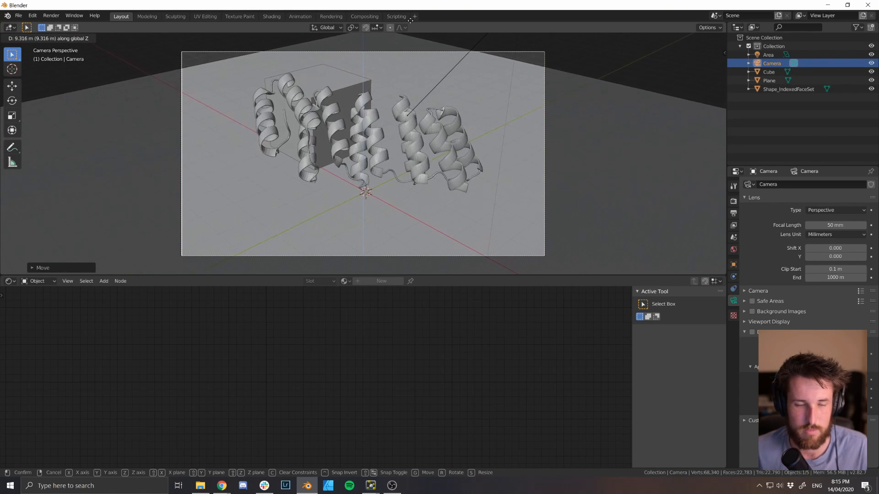
pyautogui.click(440, 155)
pyautogui.press('g')
pyautogui.press('y')
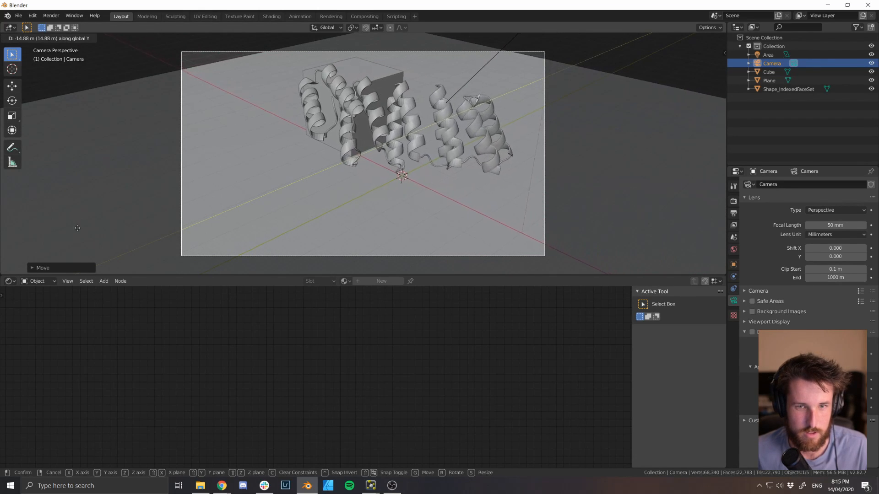
pyautogui.click(148, 220)
# Readjust the camera's position, including a positive shift along global Y, to place the protein lower in the camera frame
pyautogui.press('g')
pyautogui.press('z')
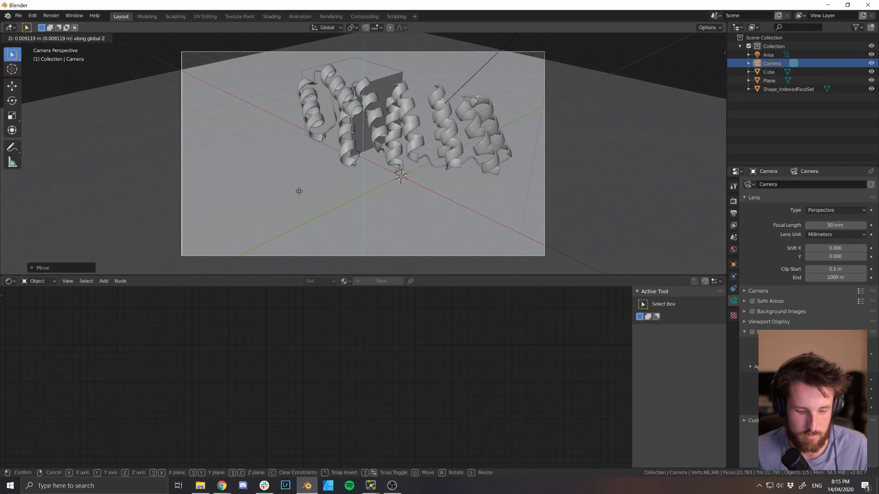
pyautogui.click(720, 52)
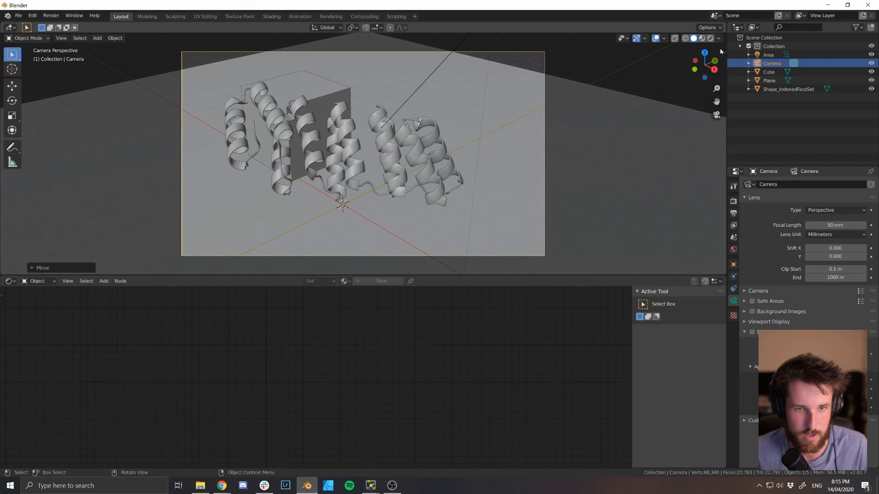
pyautogui.press('g')
pyautogui.press('y')
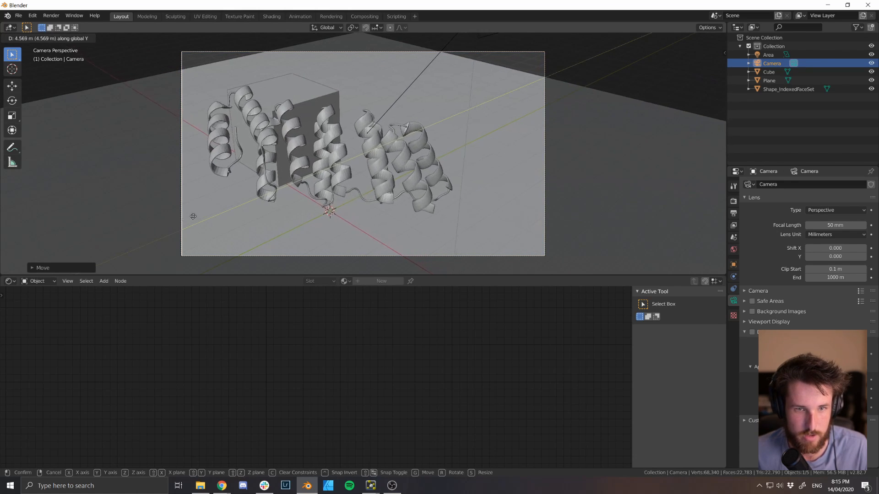
pyautogui.click(334, 163)
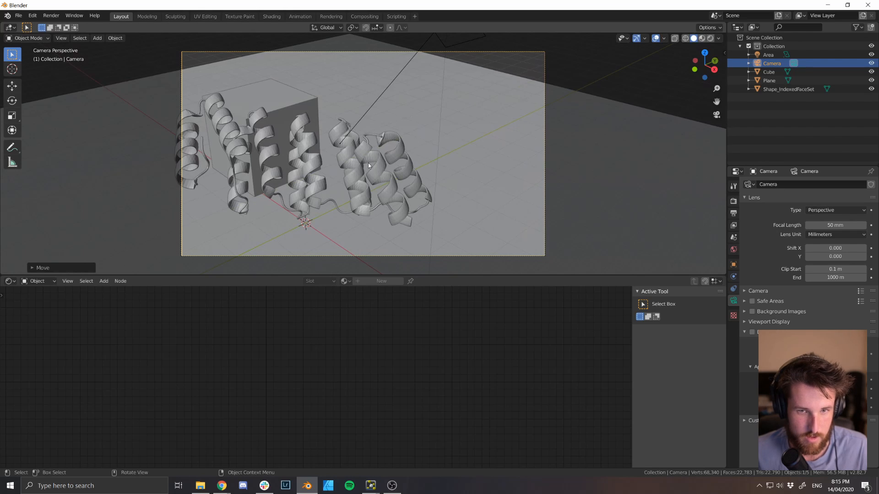
# Rotate the camera about 8° around the global Z axis to centre the protein, and preview the framing in rendered shading
pyautogui.press('r')
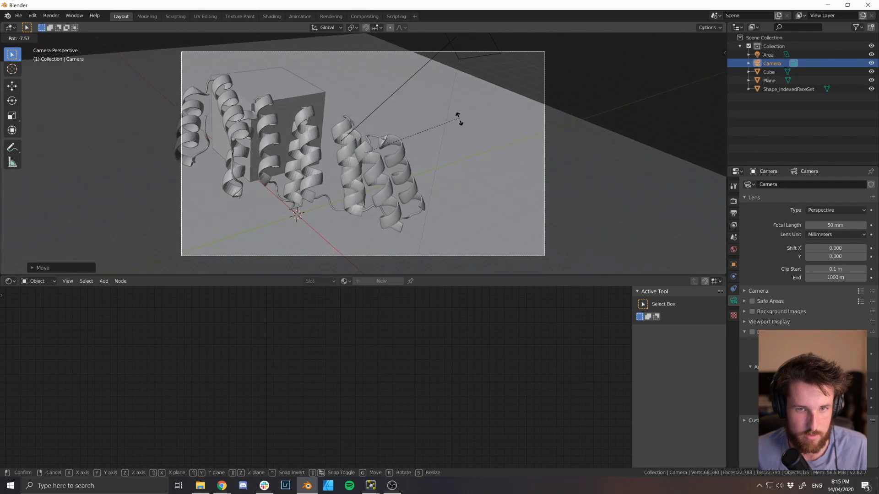
pyautogui.press('z')
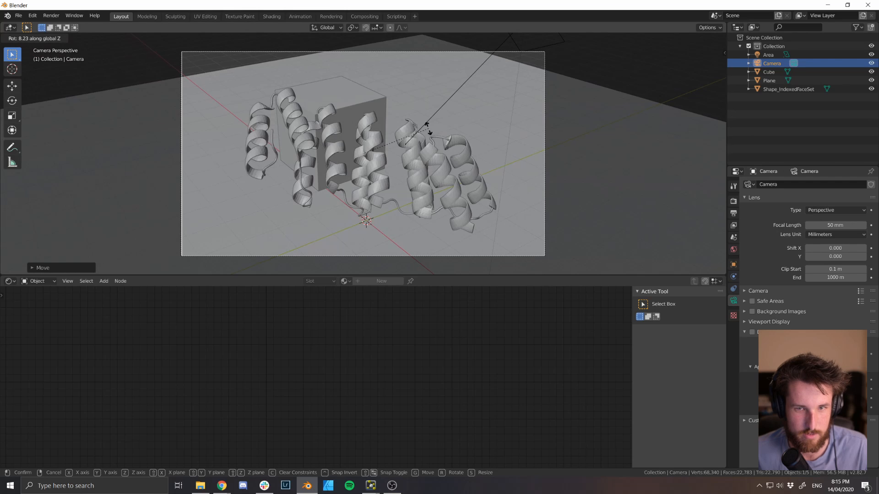
pyautogui.click(399, 166)
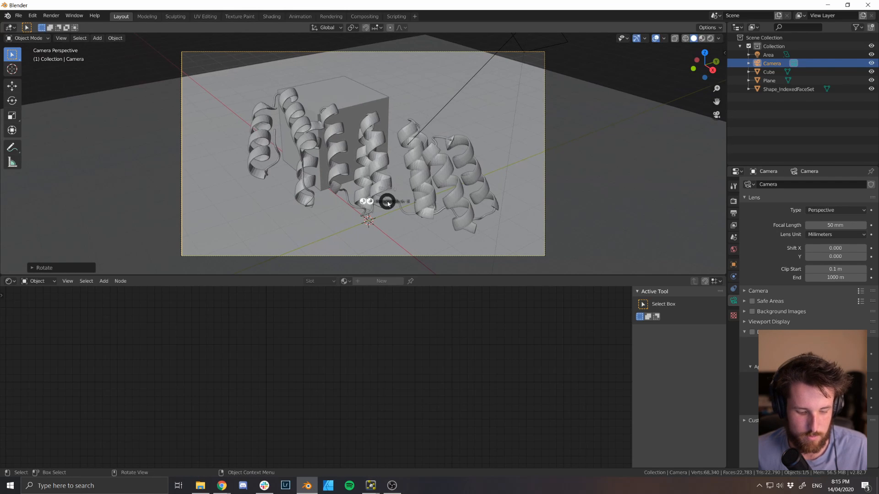
pyautogui.click(394, 159)
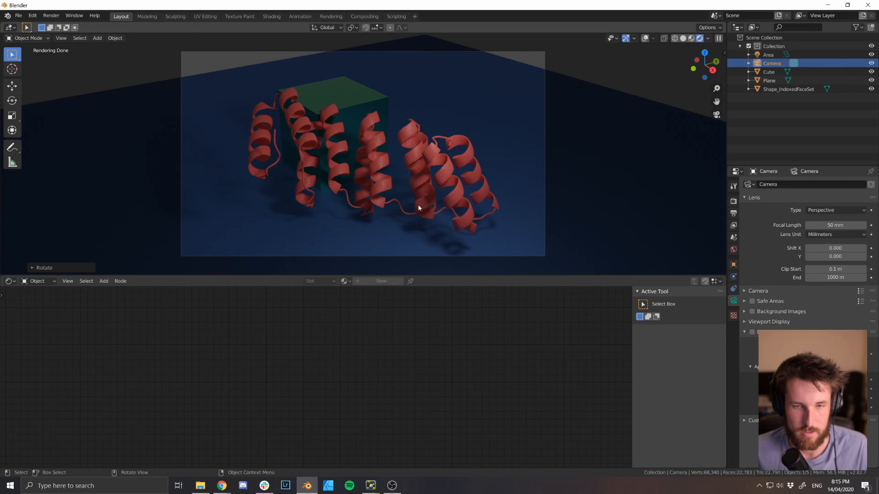
pyautogui.scroll(-2, 338, 230)
pyautogui.scroll(2, 340, 226)
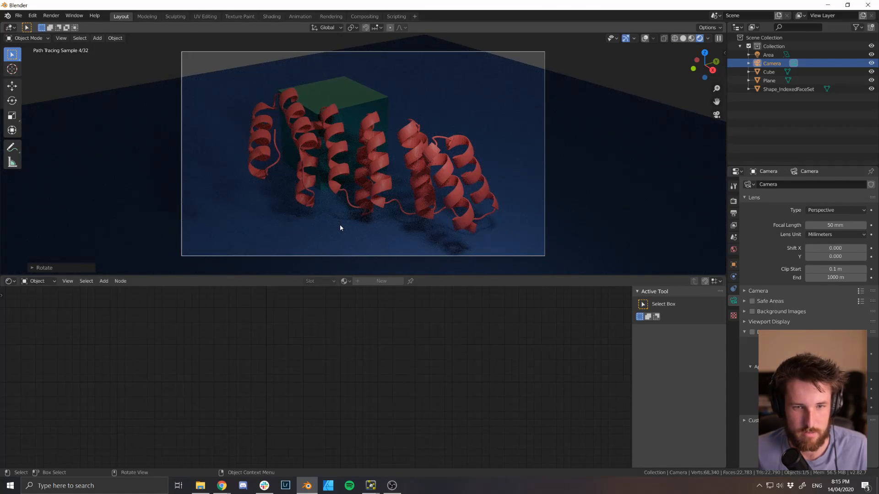
# Switch the viewport to solid shading and move the camera in the positive direction along global Y, closer to the protein
pyautogui.moveTo(340, 228)
pyautogui.mouseDown(button='middle')
pyautogui.moveTo(345, 187)
pyautogui.moveTo(384, 167)
pyautogui.moveTo(446, 164)
pyautogui.moveTo(372, 177)
pyautogui.moveTo(221, 142)
pyautogui.moveTo(238, 124)
pyautogui.moveTo(254, 160)
pyautogui.moveTo(261, 143)
pyautogui.mouseUp(button='middle')
pyautogui.press('z')
pyautogui.click(441, 173)
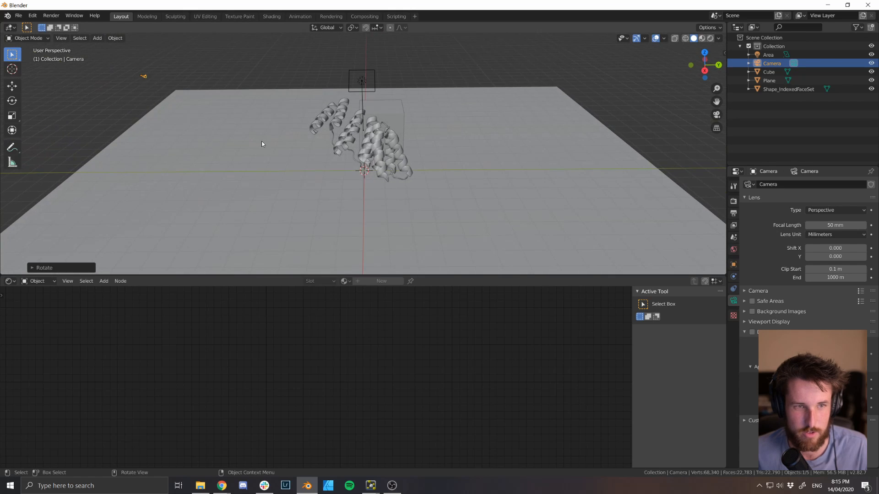
pyautogui.press('g')
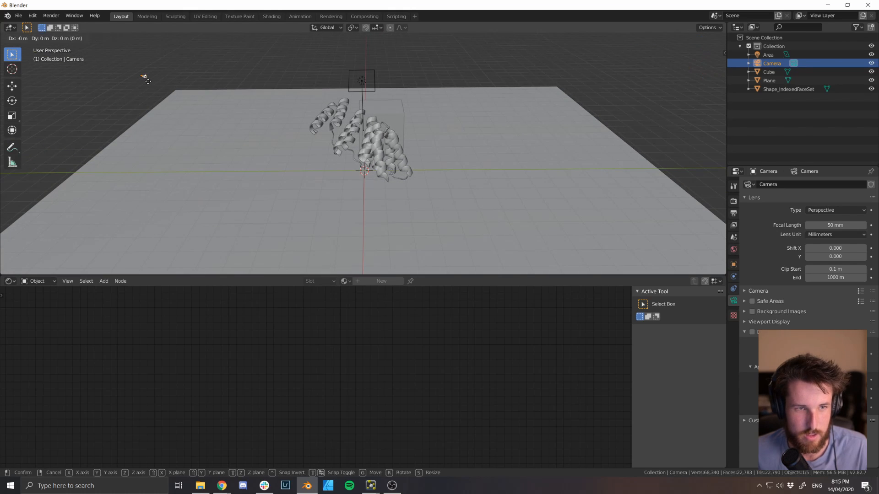
pyautogui.press('y')
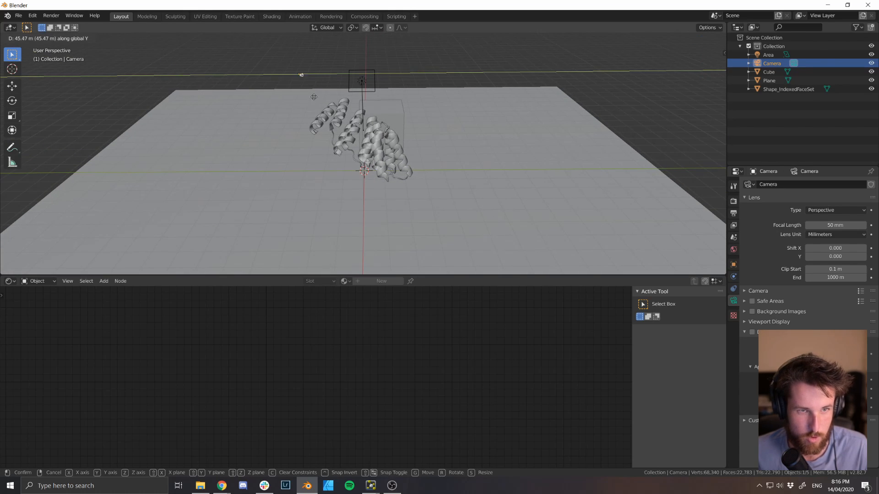
pyautogui.click(298, 97)
# Lower the camera about 20 m along global Z and check the framing through the camera
pyautogui.press('g')
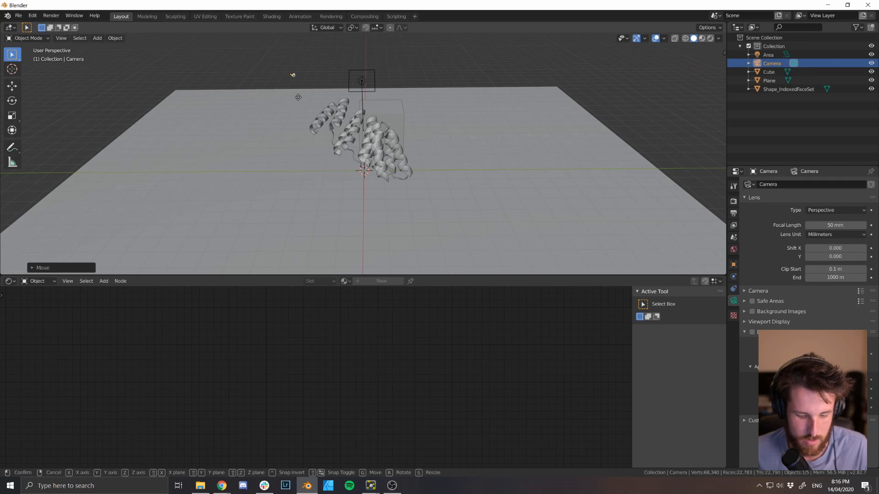
pyautogui.press('z')
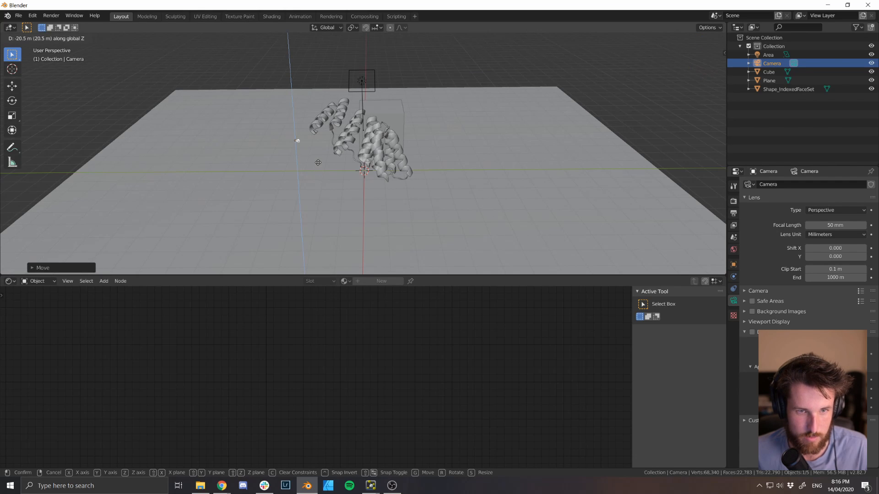
pyautogui.click(320, 164)
pyautogui.moveTo(320, 164); pyautogui.dragTo(414, 176, button='middle')
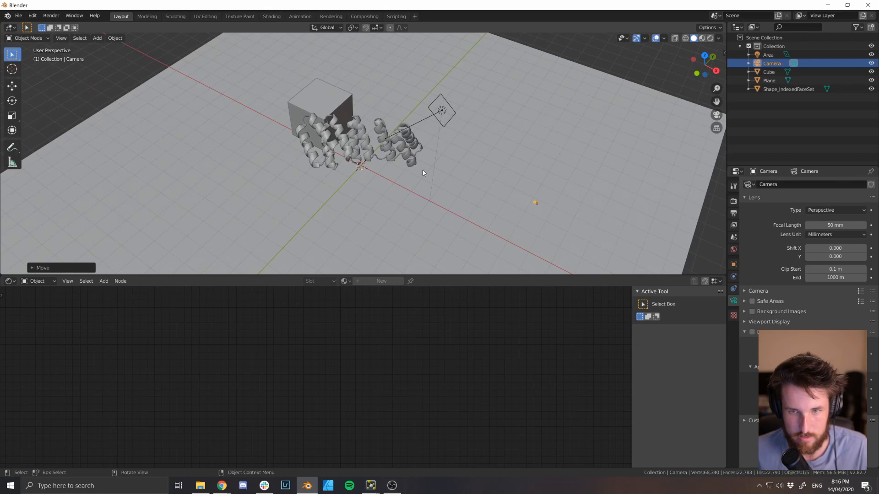
pyautogui.press('KP_0')
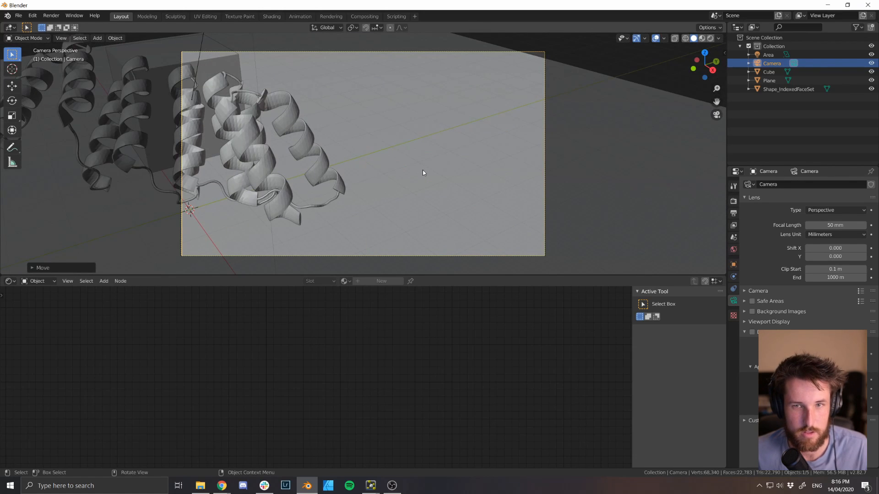
# Split the 3D viewport into two side by side and show the camera view in one of them
pyautogui.press('KP_0')
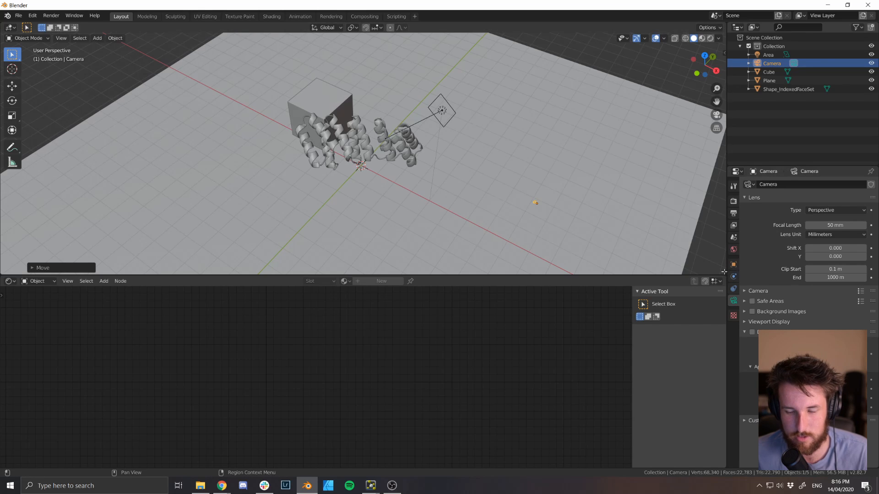
pyautogui.moveTo(723, 271); pyautogui.dragTo(386, 242)
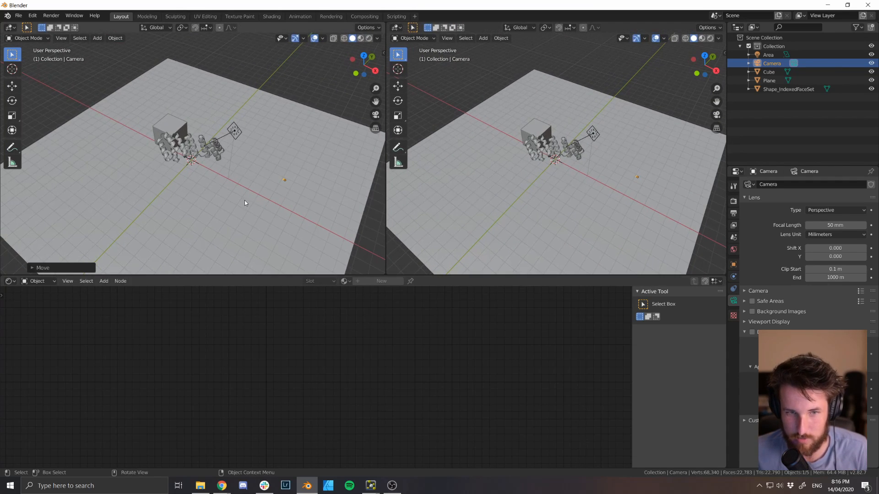
pyautogui.click(217, 185)
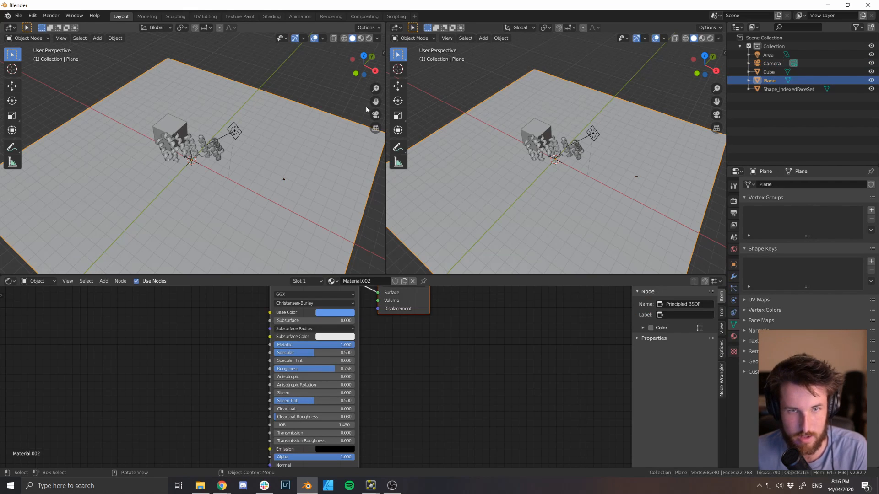
pyautogui.click(376, 115)
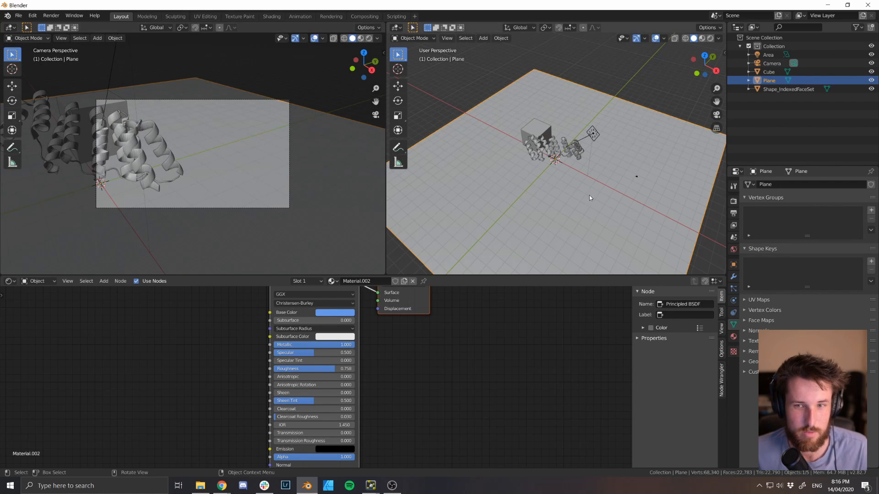
# Move the camera along global X towards the protein and rotate it around global Z to bring the protein into frame
pyautogui.click(636, 176)
pyautogui.moveTo(635, 176); pyautogui.dragTo(631, 203, button='middle')
pyautogui.press('g')
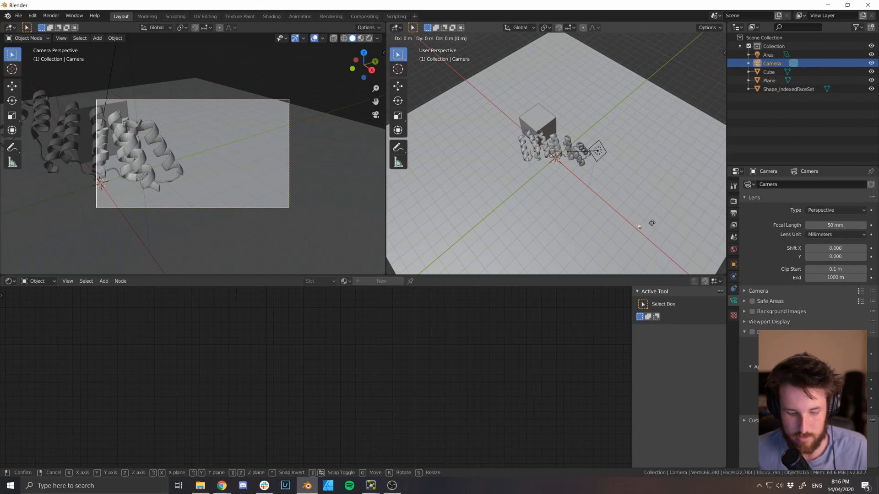
pyautogui.press('x')
pyautogui.click(628, 204)
pyautogui.press('r')
pyautogui.press('z')
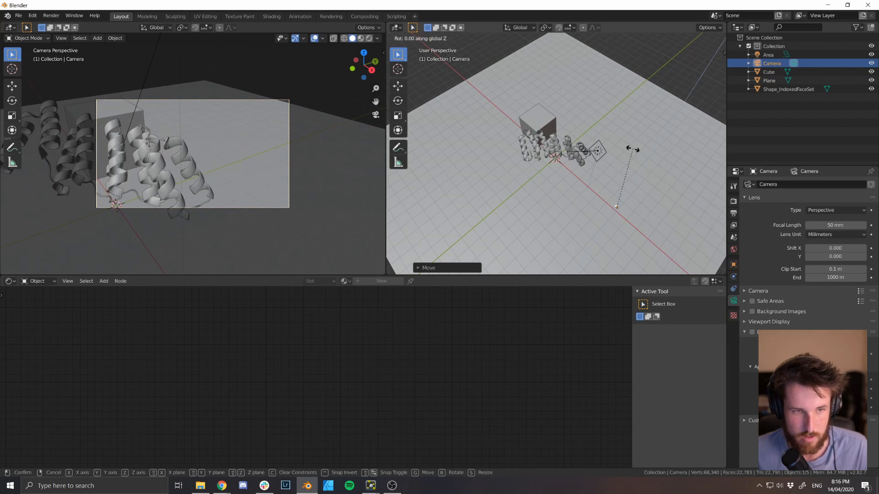
pyautogui.click(614, 151)
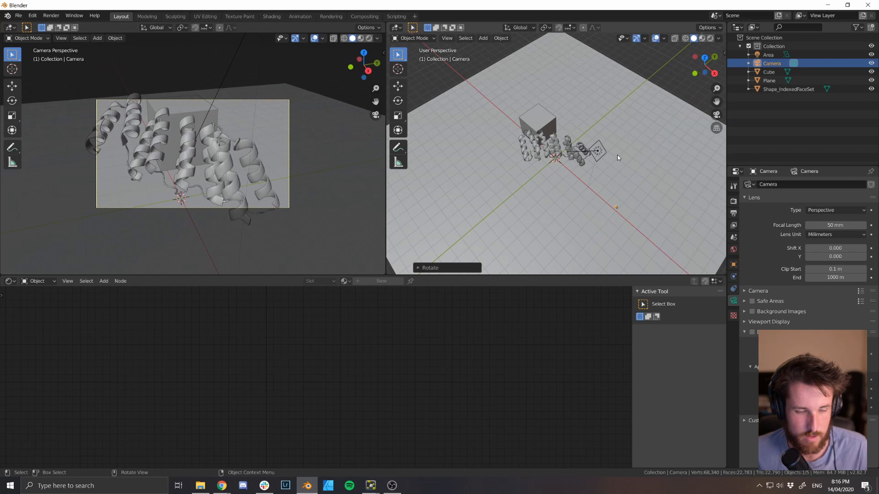
# Pull the camera back along global X, rotate it slightly around global Z, and preview the camera view in rendered shading
pyautogui.press('g')
pyautogui.press('x')
pyautogui.click(635, 170)
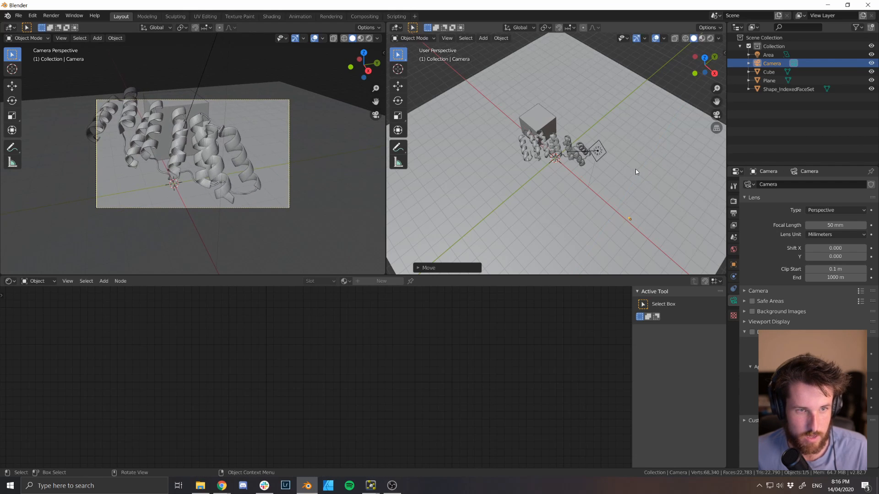
pyautogui.press('r')
pyautogui.press('z')
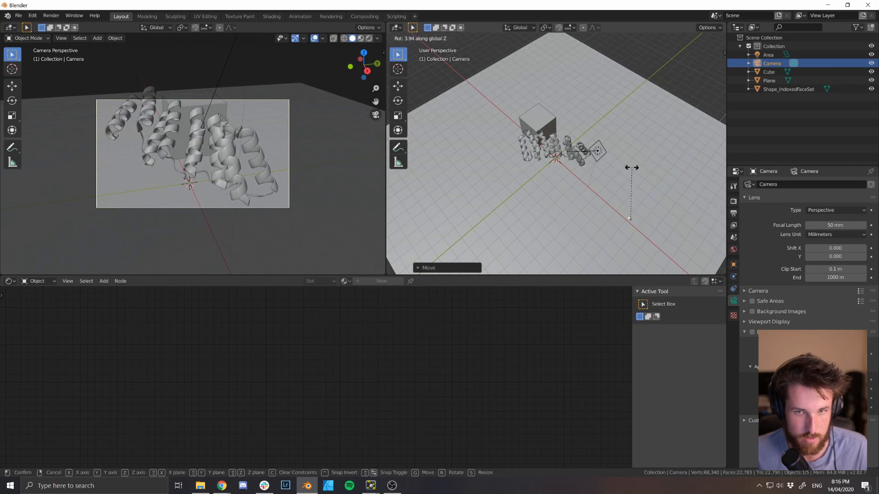
pyautogui.click(631, 167)
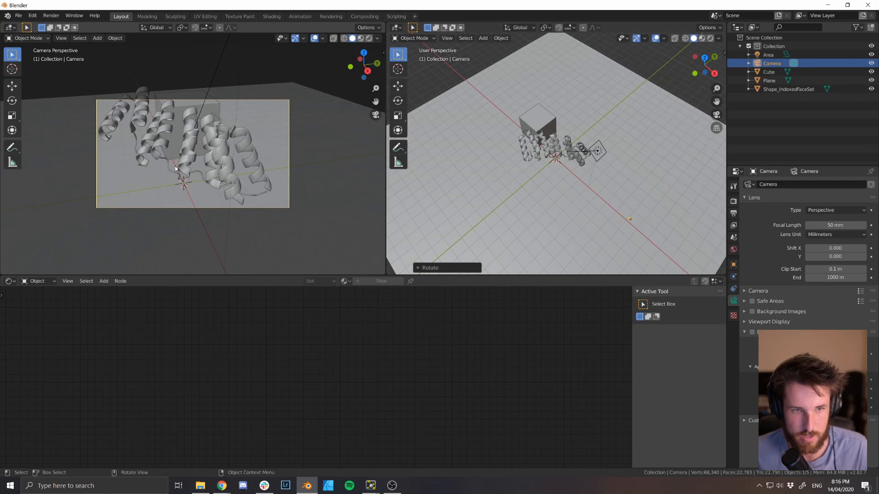
pyautogui.press('z')
pyautogui.click(177, 121)
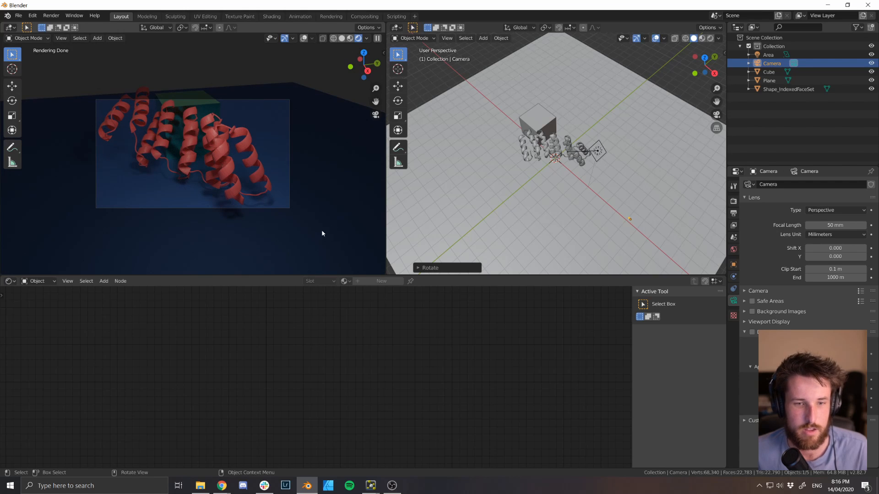
# Shift the floor plane horizontally with its Z position locked, away from the camera so it extends further behind the protein
pyautogui.click(587, 232)
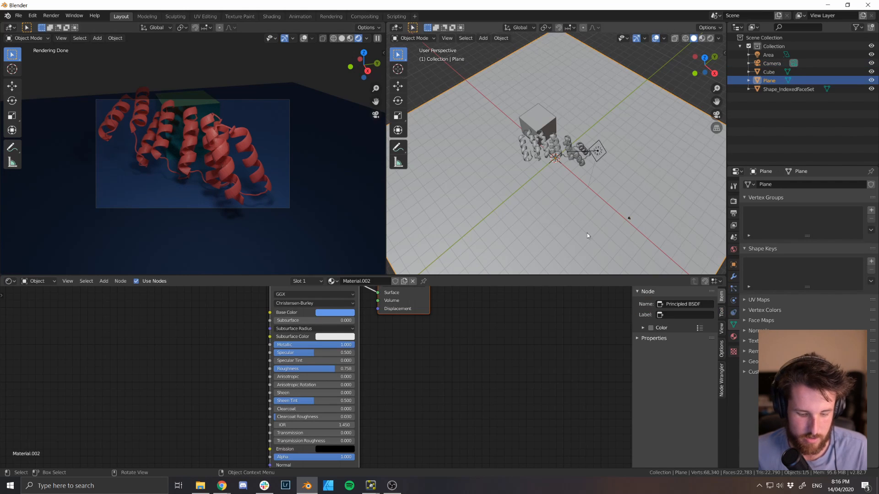
pyautogui.press('g')
pyautogui.press('z')
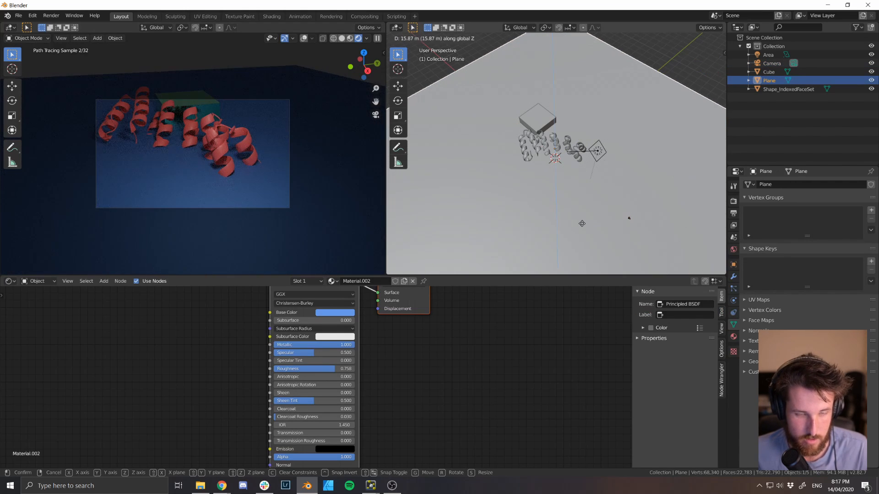
pyautogui.hotkey('shift', 'z')
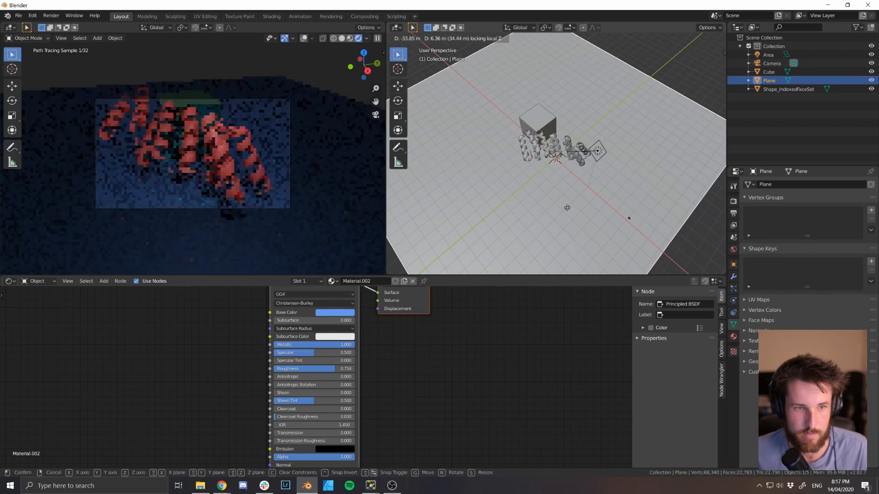
pyautogui.click(580, 170)
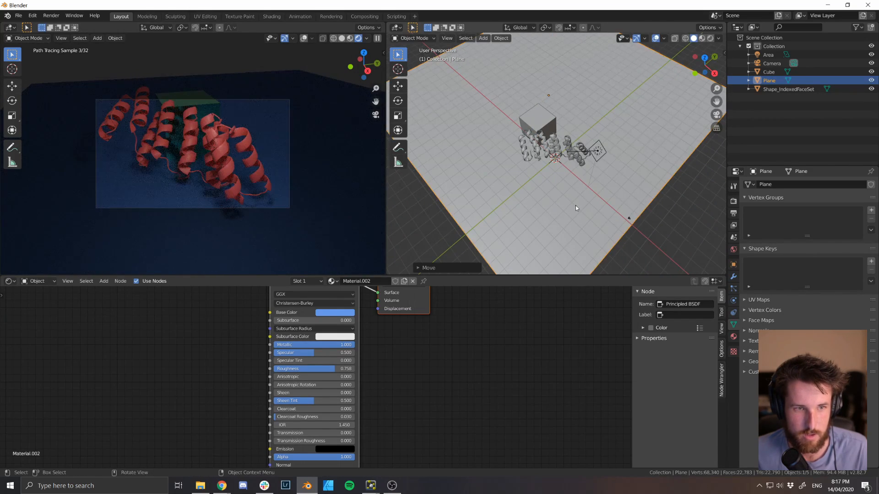
# Try a long telephoto and a 24 mm focal length on the camera, and set it to 35 mm
pyautogui.click(630, 218)
pyautogui.click(769, 72)
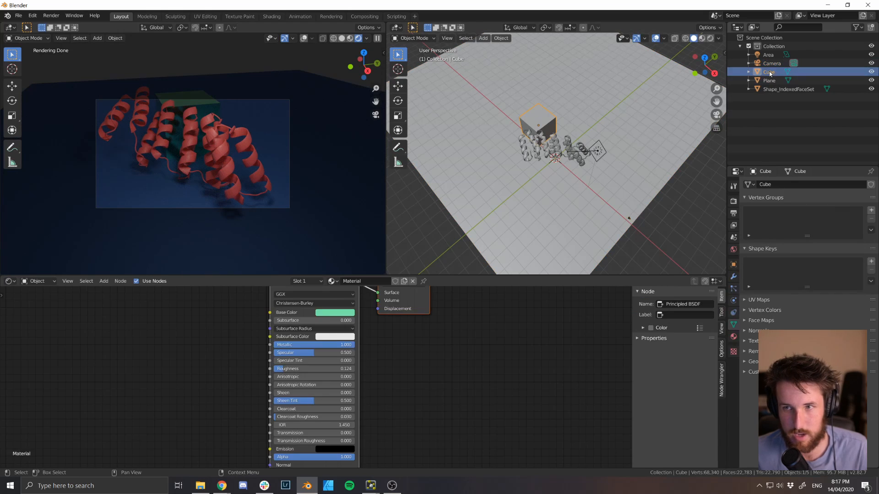
pyautogui.click(772, 63)
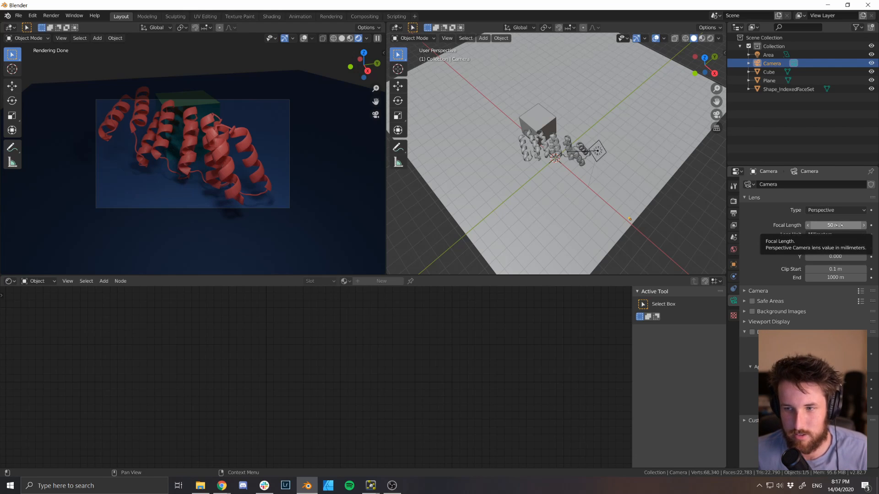
pyautogui.moveTo(839, 225); pyautogui.dragTo(866, 226)
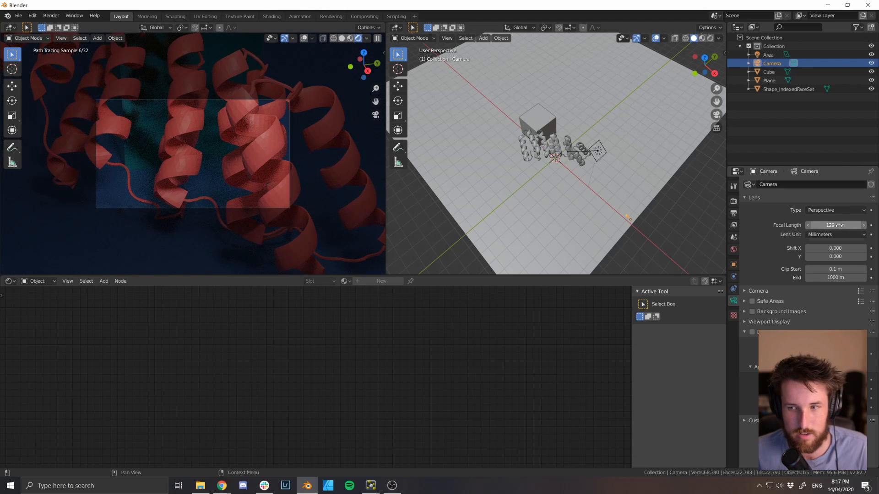
pyautogui.click(837, 225)
pyautogui.write('24')
pyautogui.press('Return')
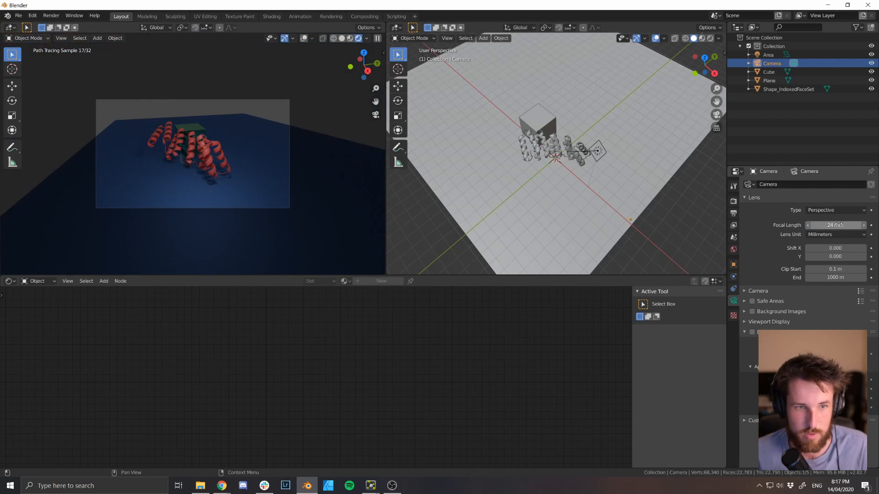
pyautogui.click(838, 225)
pyautogui.write('35')
pyautogui.press('Return')
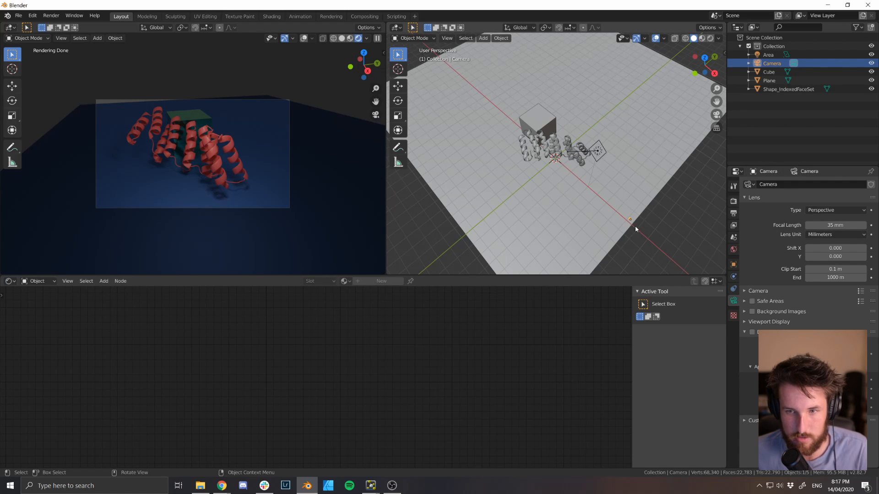
# Move the camera closer to the protein along negative global X and tilt it about -2° around global Y
pyautogui.press('g')
pyautogui.press('x')
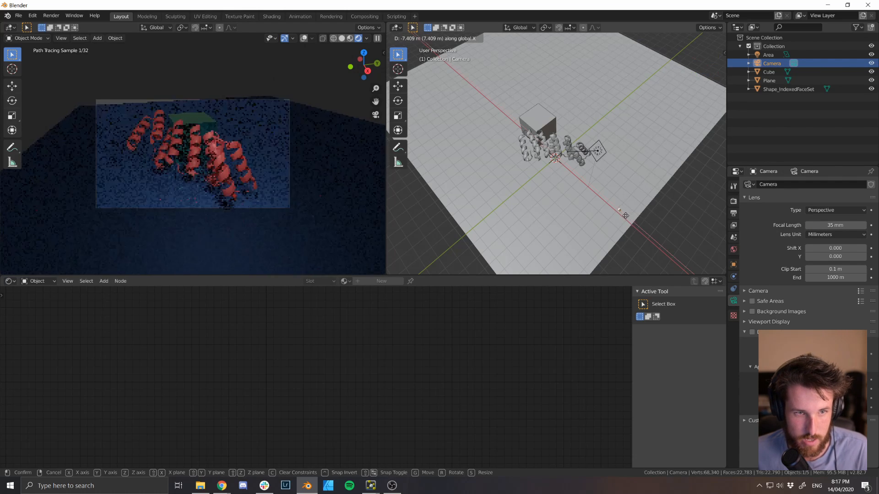
pyautogui.click(620, 210)
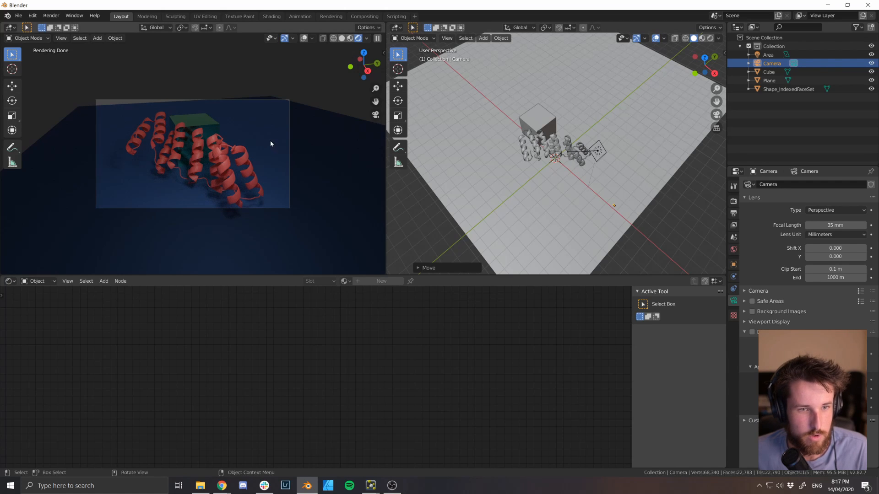
pyautogui.press('r')
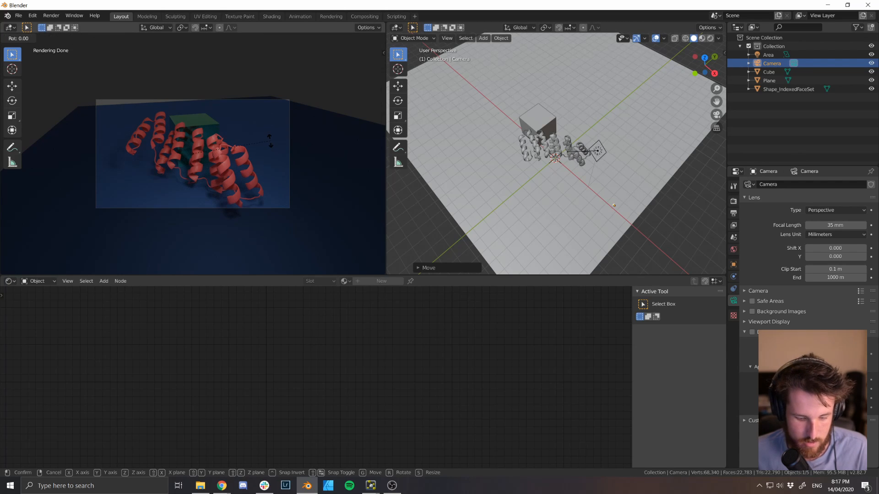
pyautogui.press('y')
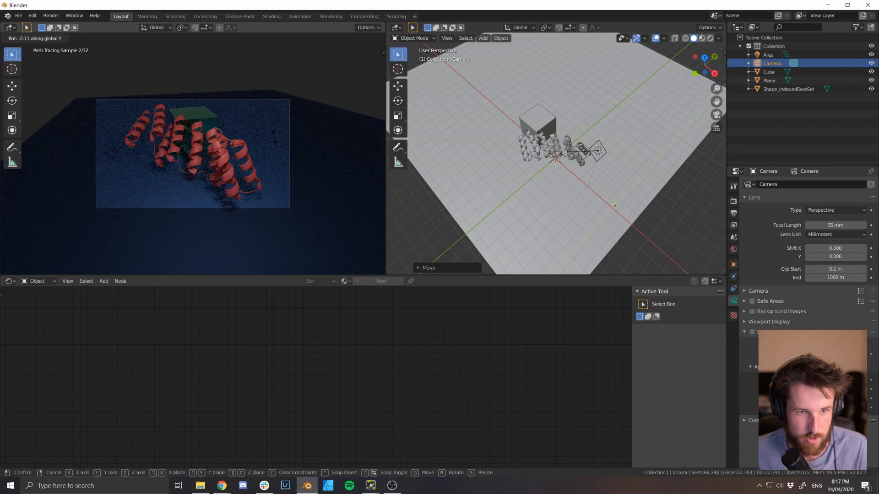
pyautogui.click(275, 137)
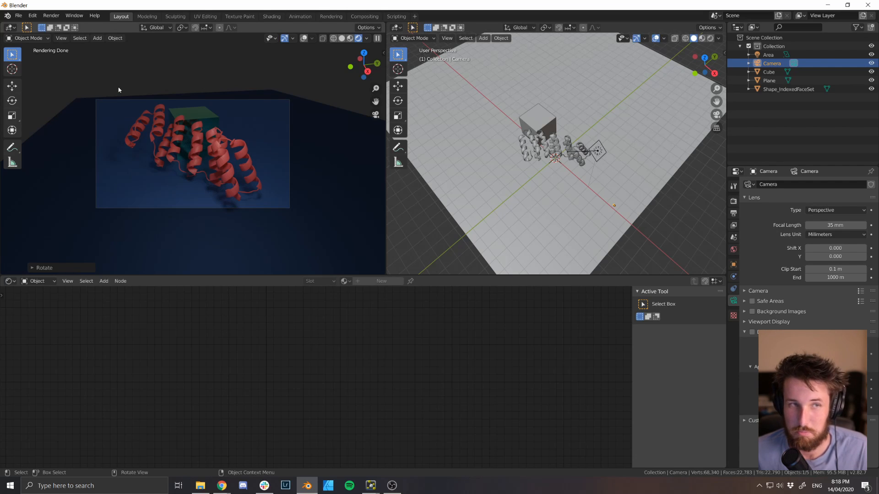
pyautogui.click(51, 19)
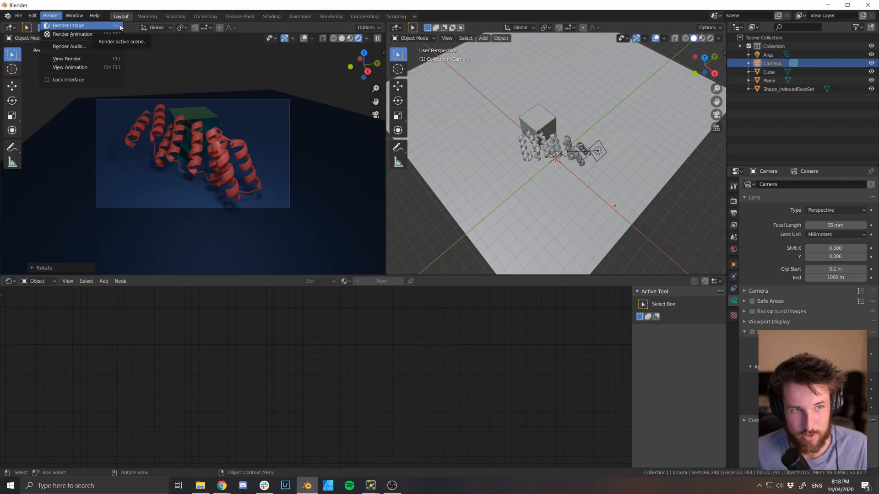
pyautogui.click(53, 15)
pyautogui.click(51, 17)
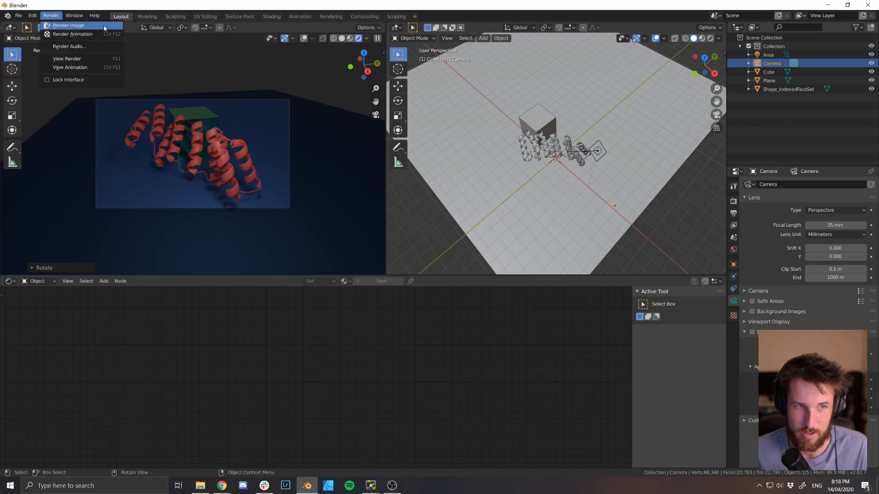
pyautogui.click(58, 17)
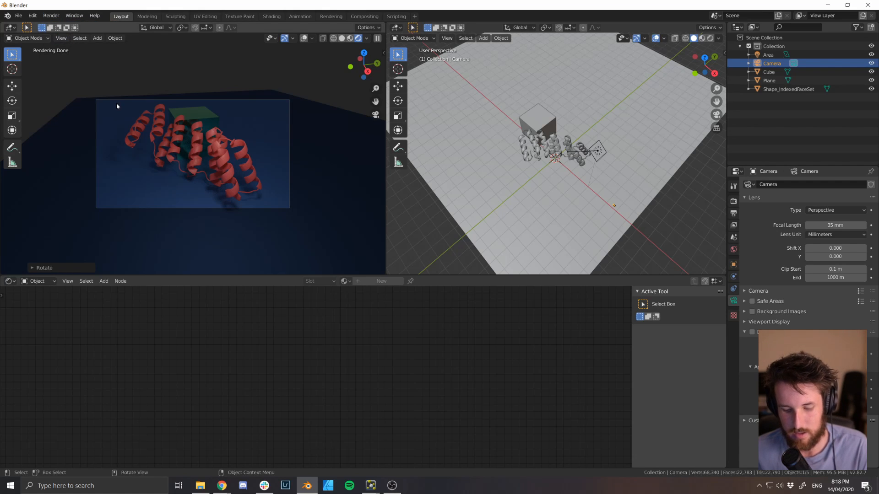
# Render the protein scene through the camera and compare the finished image with the viewport preview behind it
pyautogui.press('F12')
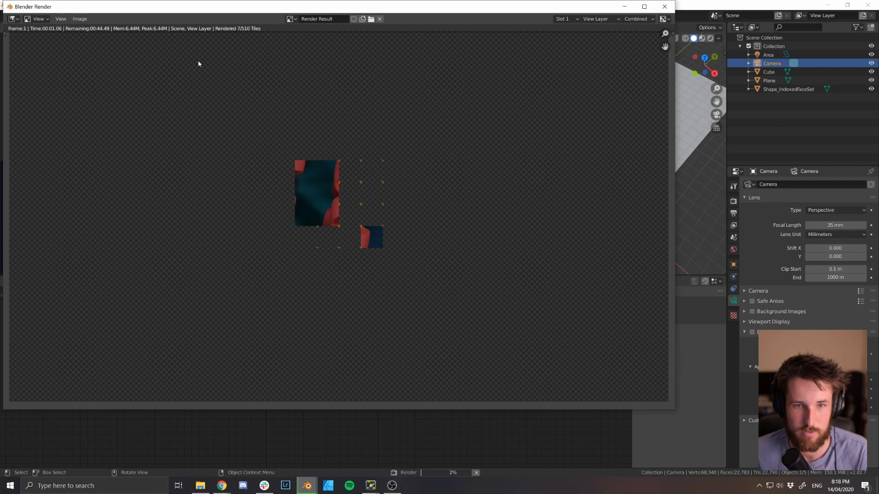
pyautogui.moveTo(195, 6); pyautogui.dragTo(229, 24)
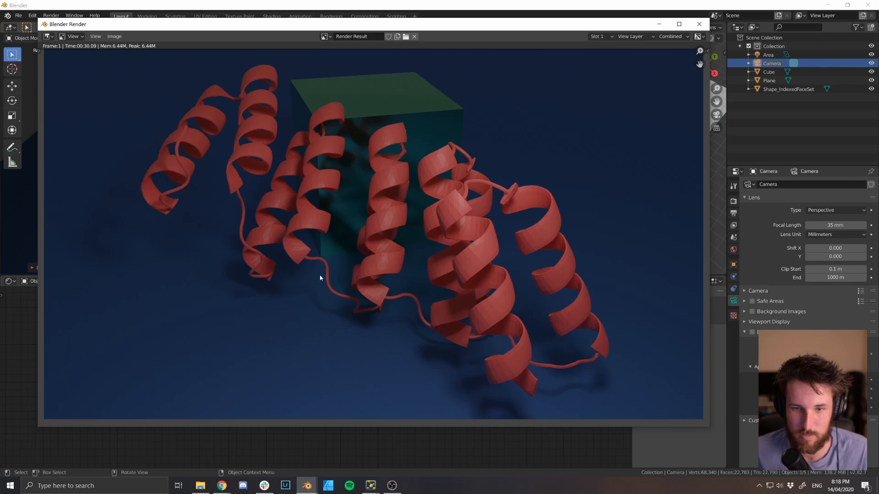
pyautogui.moveTo(326, 26); pyautogui.dragTo(326, 274)
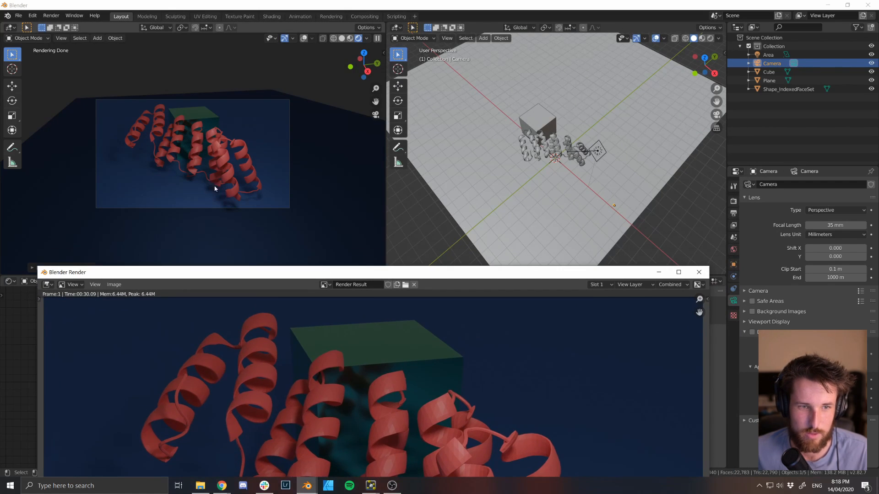
pyautogui.moveTo(251, 276); pyautogui.dragTo(279, 43)
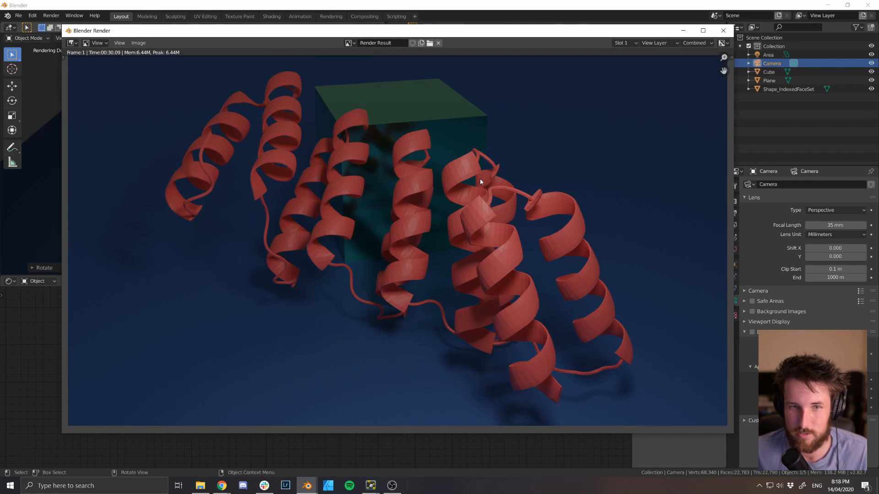
pyautogui.moveTo(298, 31); pyautogui.dragTo(285, 157)
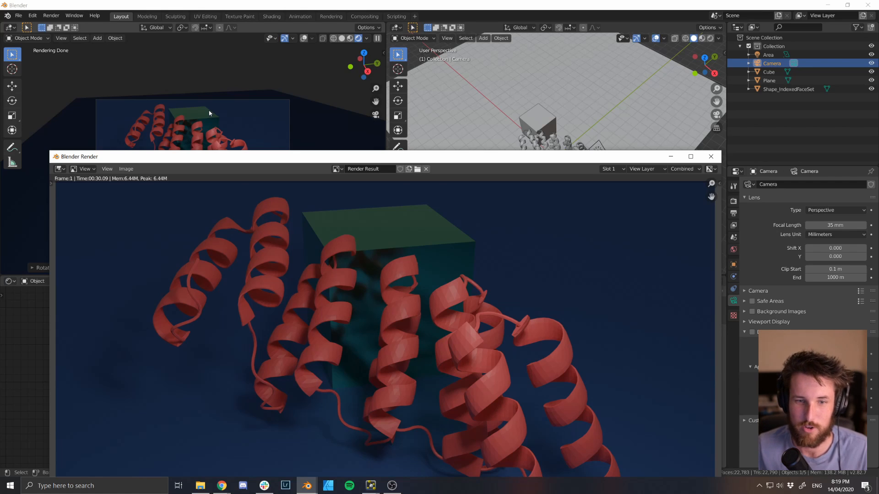
pyautogui.moveTo(279, 157); pyautogui.dragTo(284, 39)
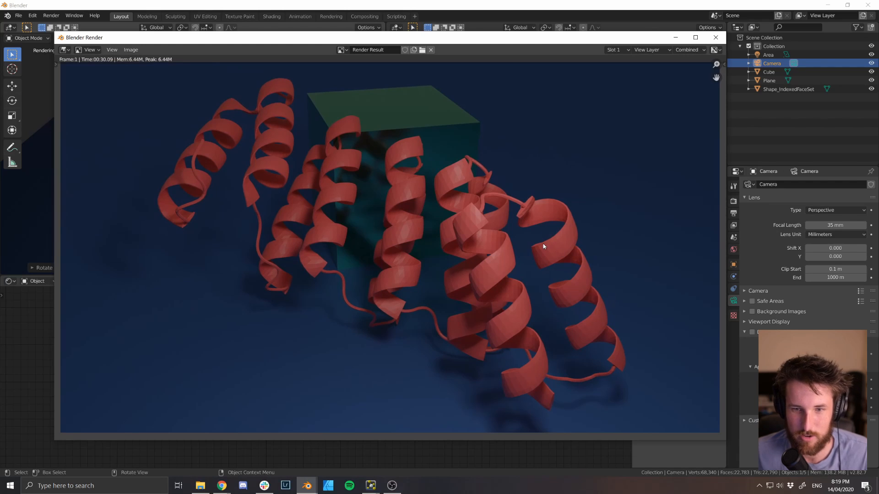
# Save the rendered image to the Desktop folder as untitled.png in PNG format with RGBA colour
pyautogui.click(131, 49)
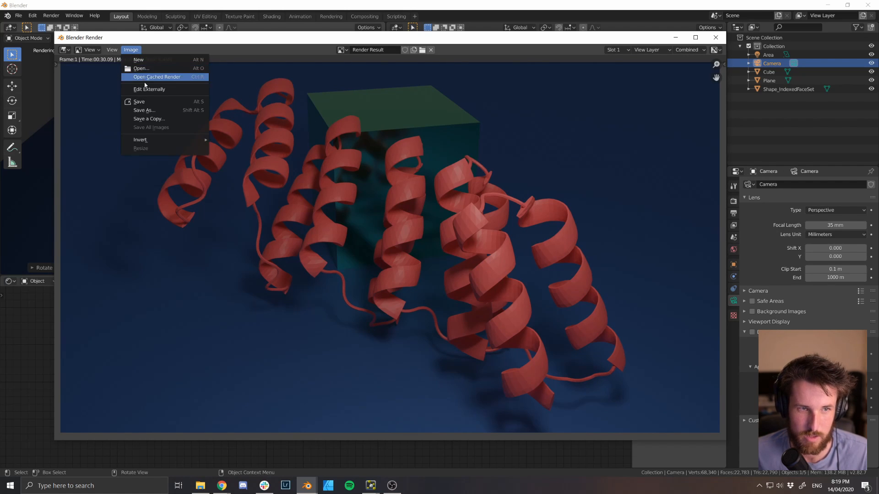
pyautogui.click(138, 109)
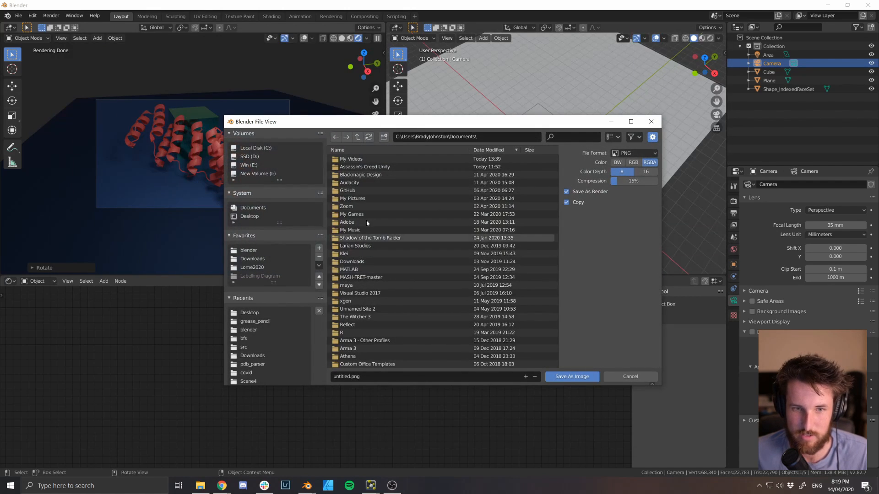
pyautogui.click(265, 314)
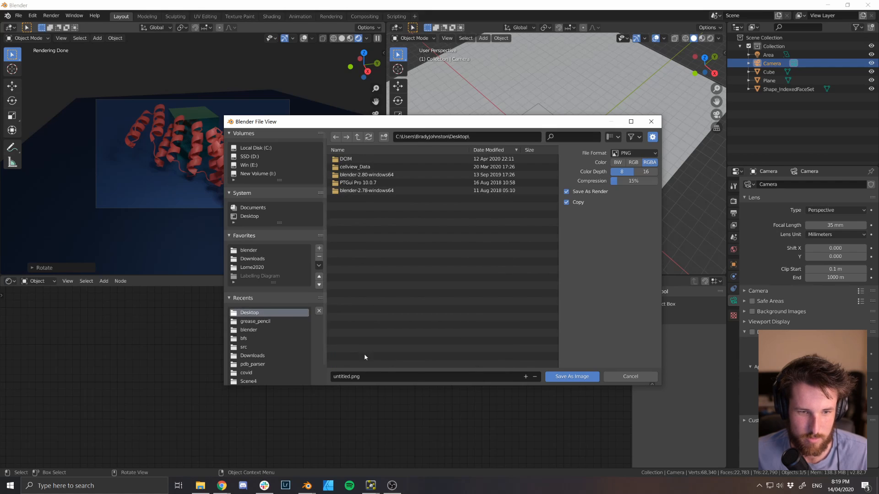
pyautogui.click(572, 376)
pyautogui.moveTo(469, 42); pyautogui.dragTo(464, 35)
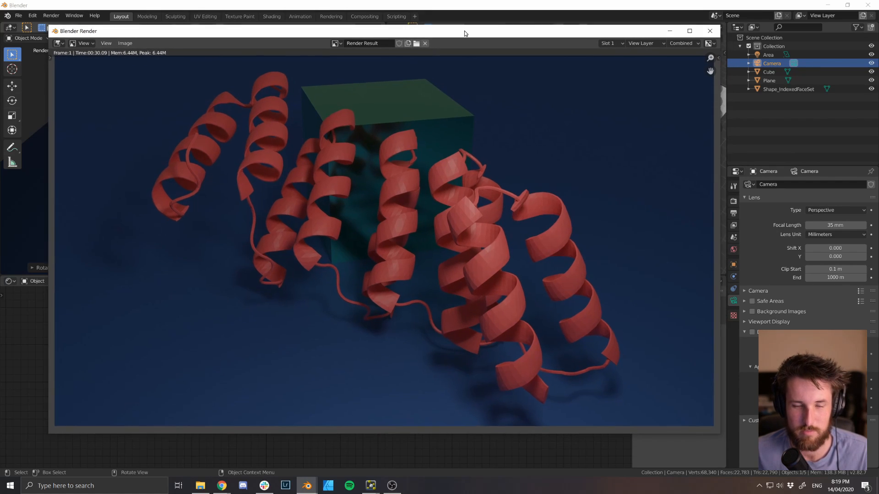